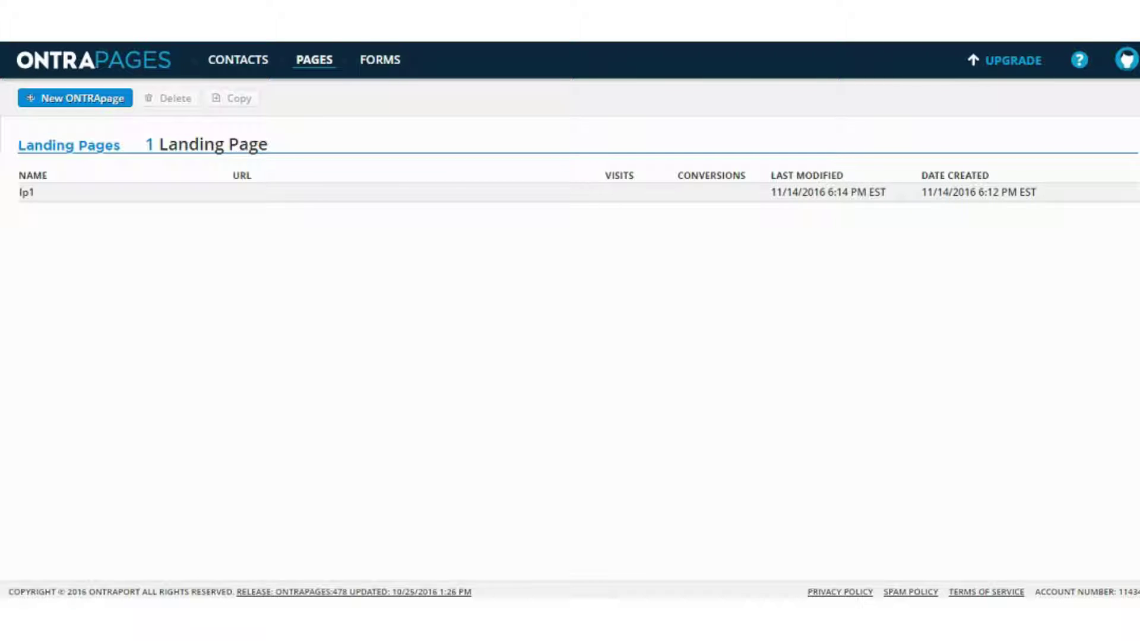
- Create a new ONTRApage and select the Arrival template from the template gallery
click(54, 101)
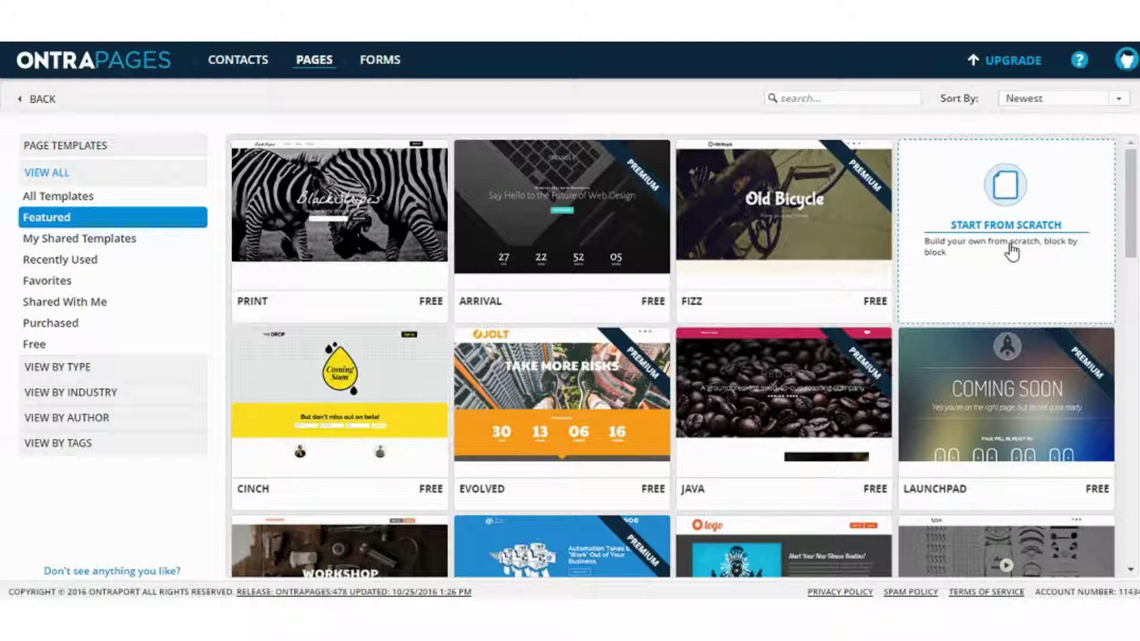
scroll(1011, 252, down, 1)
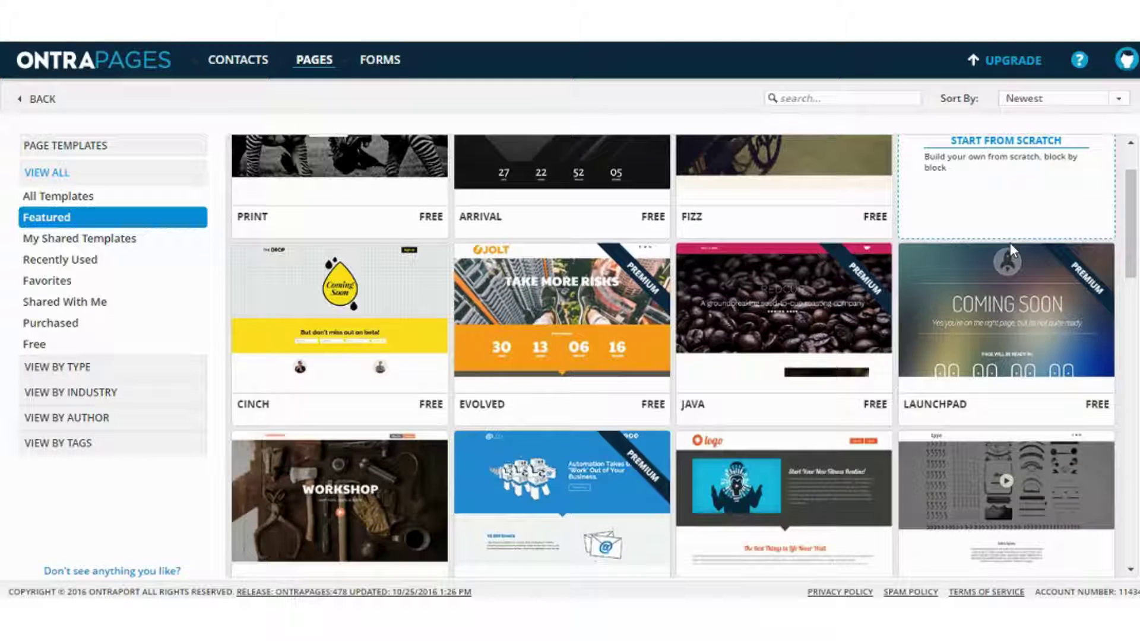
scroll(1010, 243, down, 1)
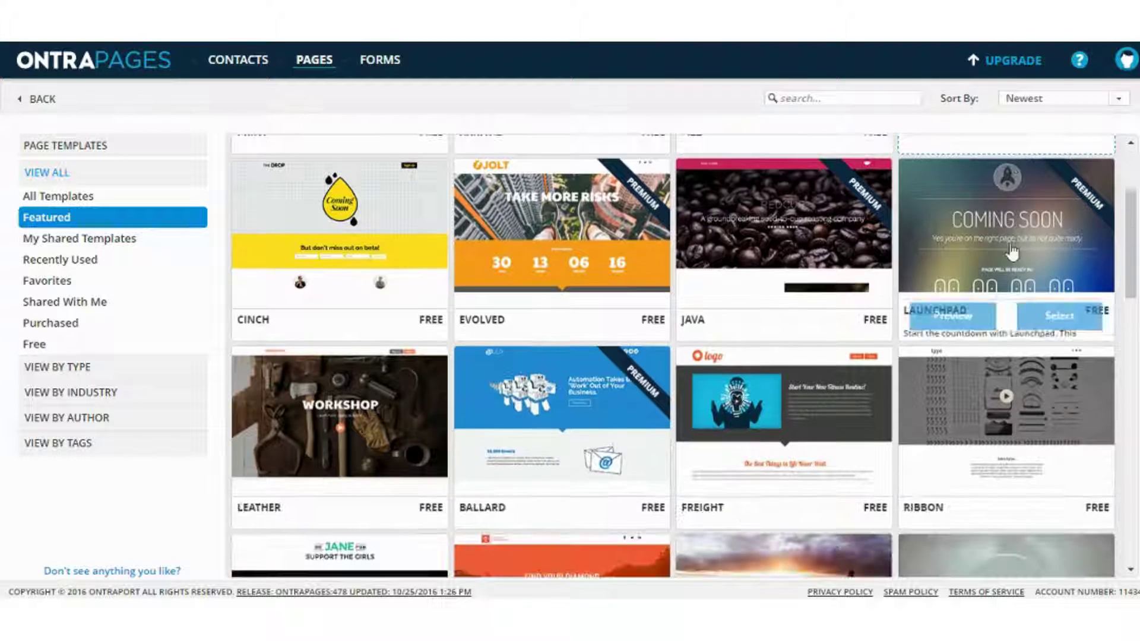
scroll(1011, 252, down, 1)
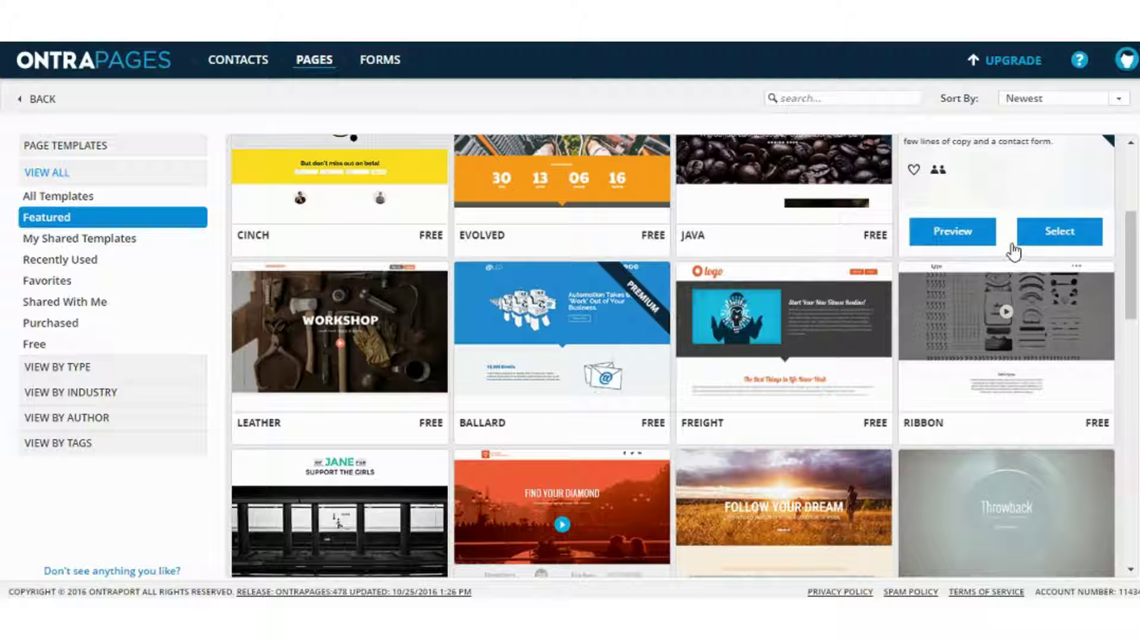
scroll(1013, 256, down, 2)
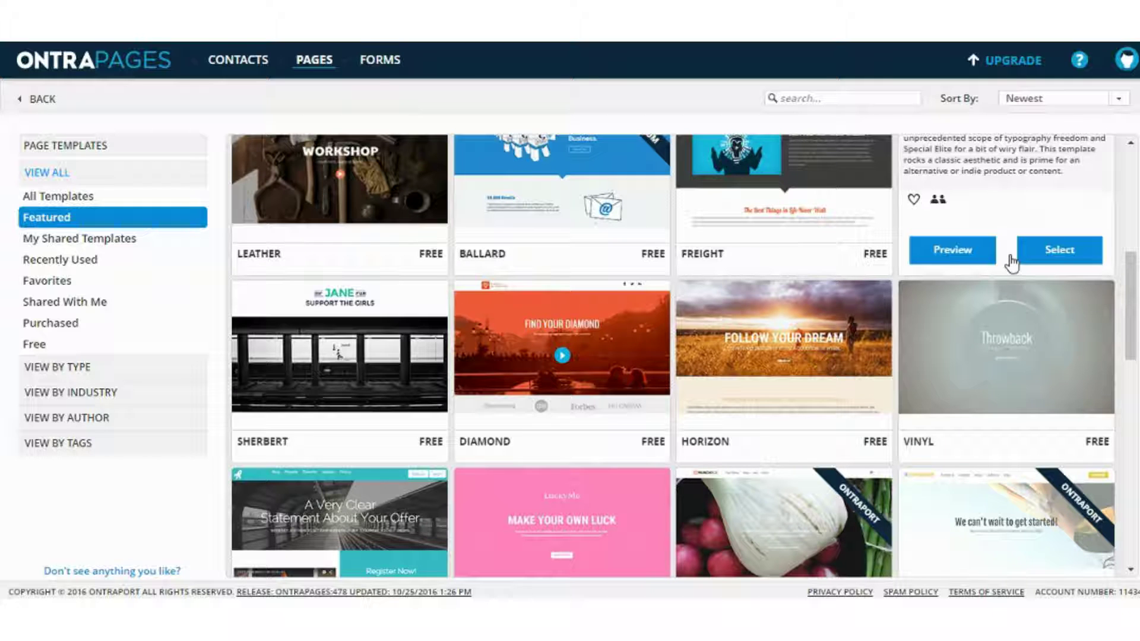
scroll(1012, 261, down, 1)
scroll(891, 339, up, 1)
scroll(884, 345, up, 6)
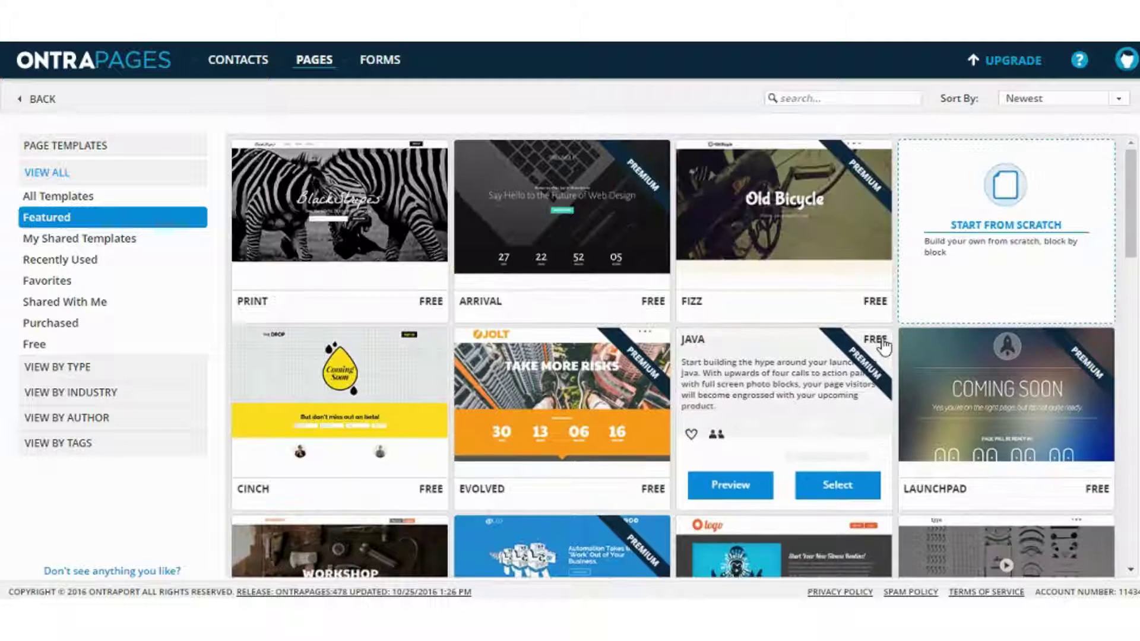
mouse_move(564, 238)
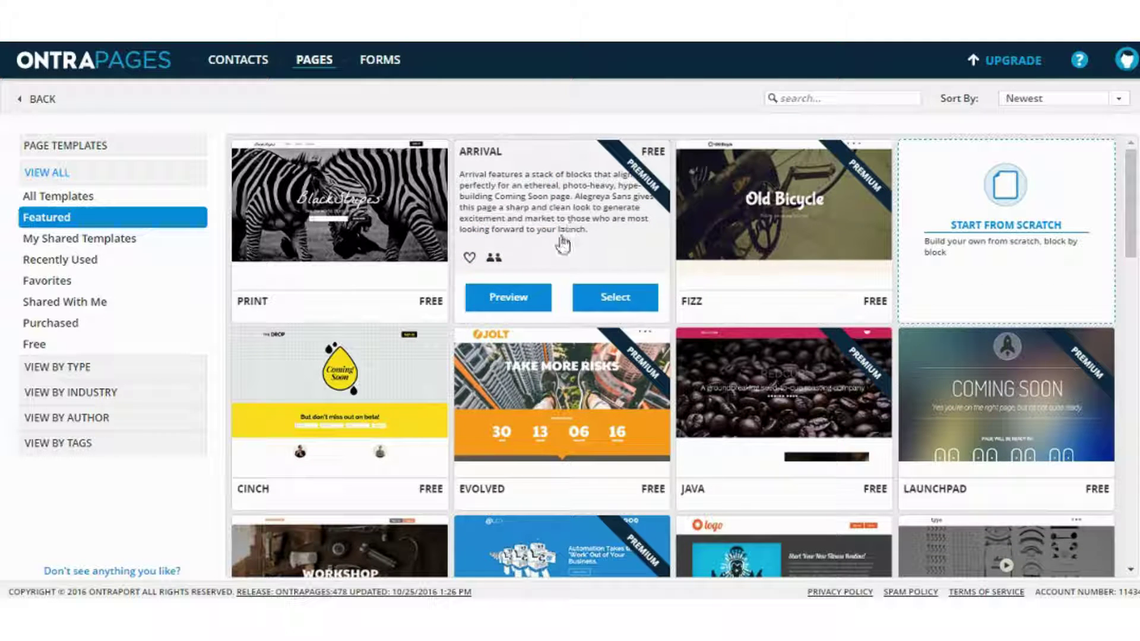
click(594, 227)
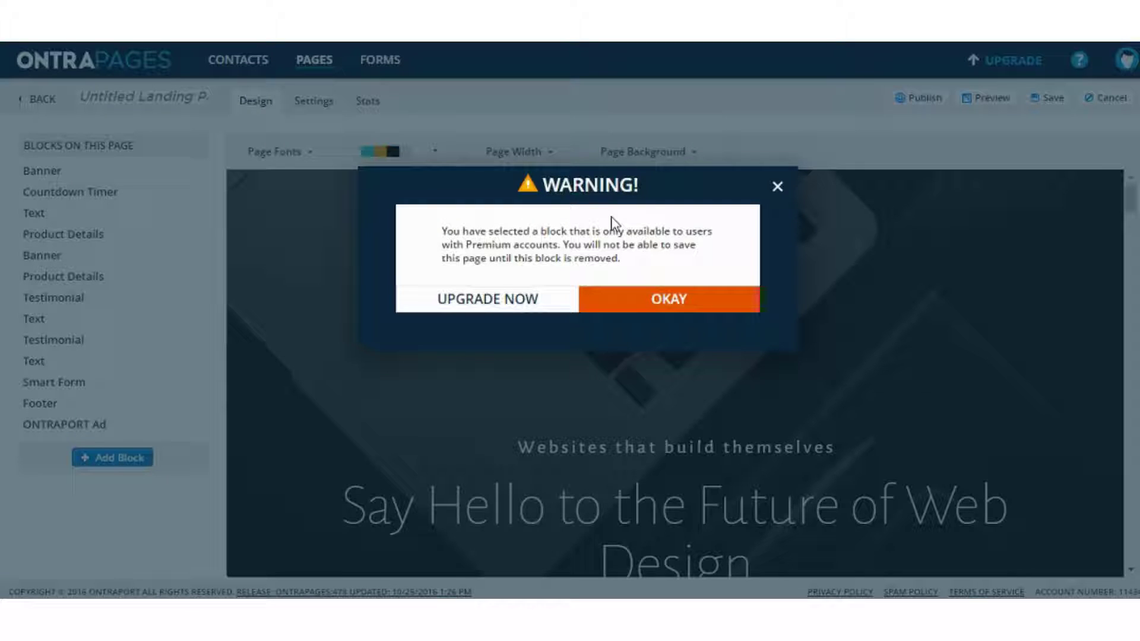
- Dismiss the premium-block warning dialog with OKAY
click(615, 301)
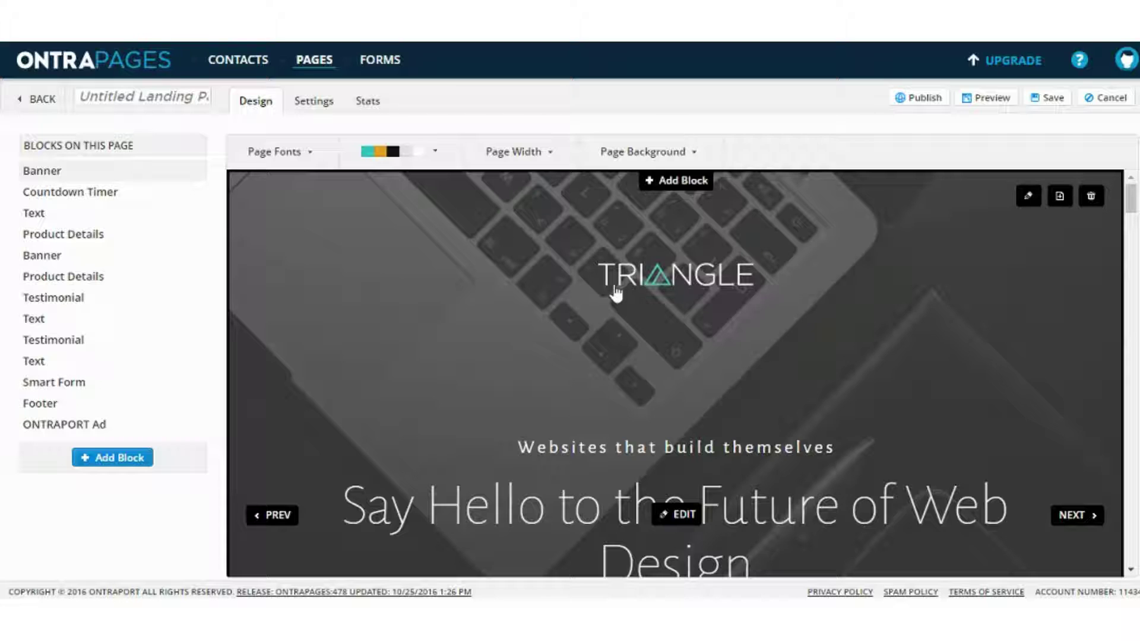
scroll(618, 293, down, 1)
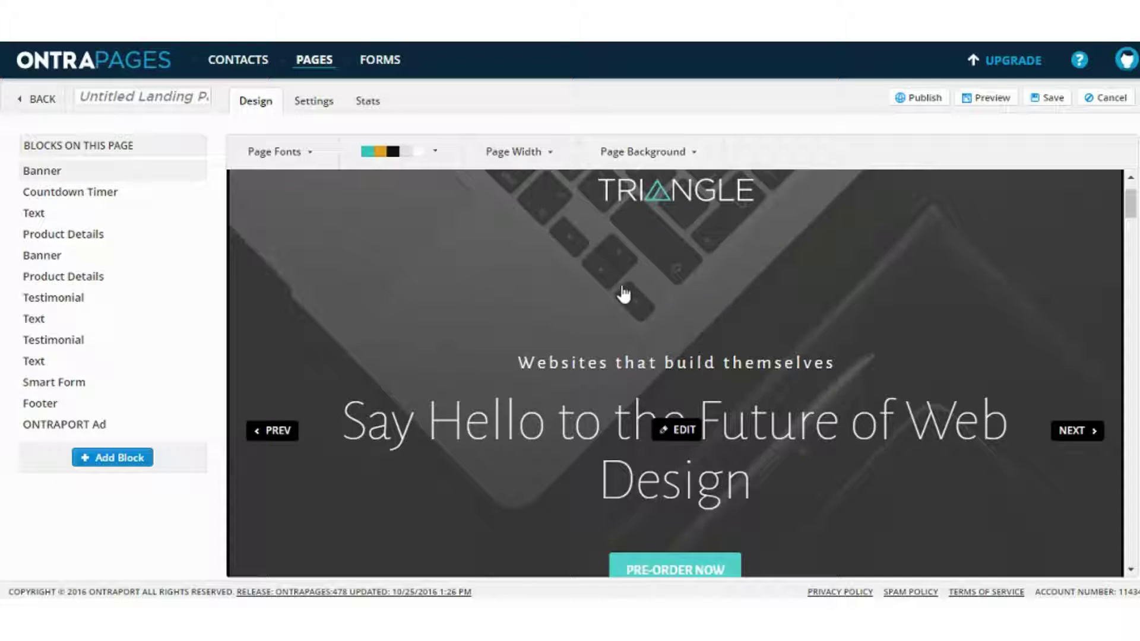
scroll(623, 294, up, 1)
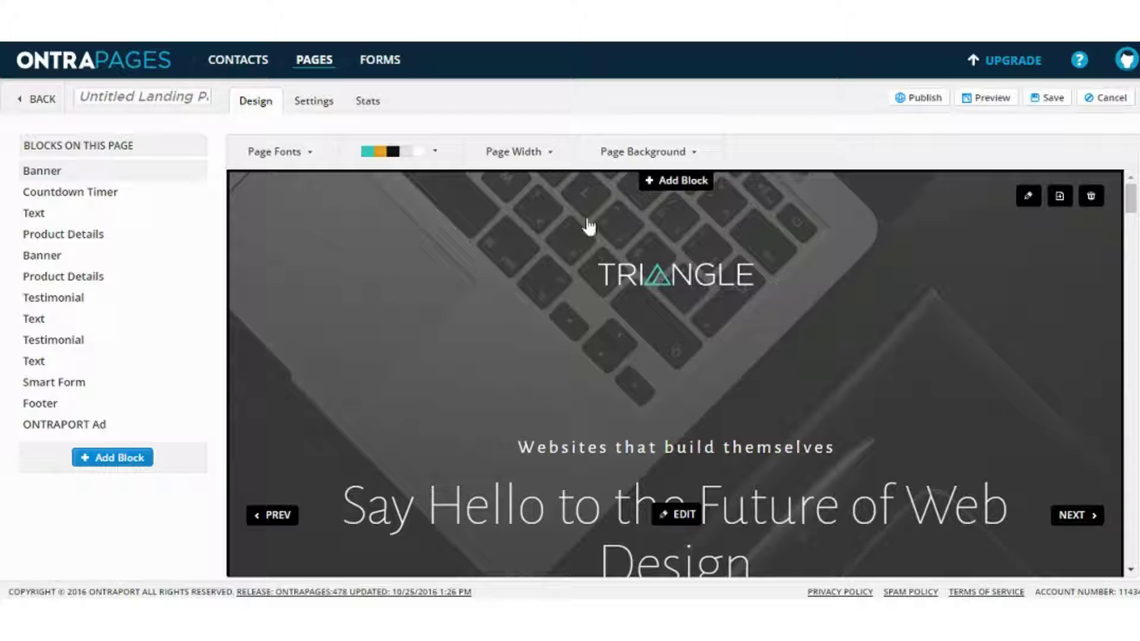
- Name the page lp3 and open the Banner block's element settings
mouse_move(373, 265)
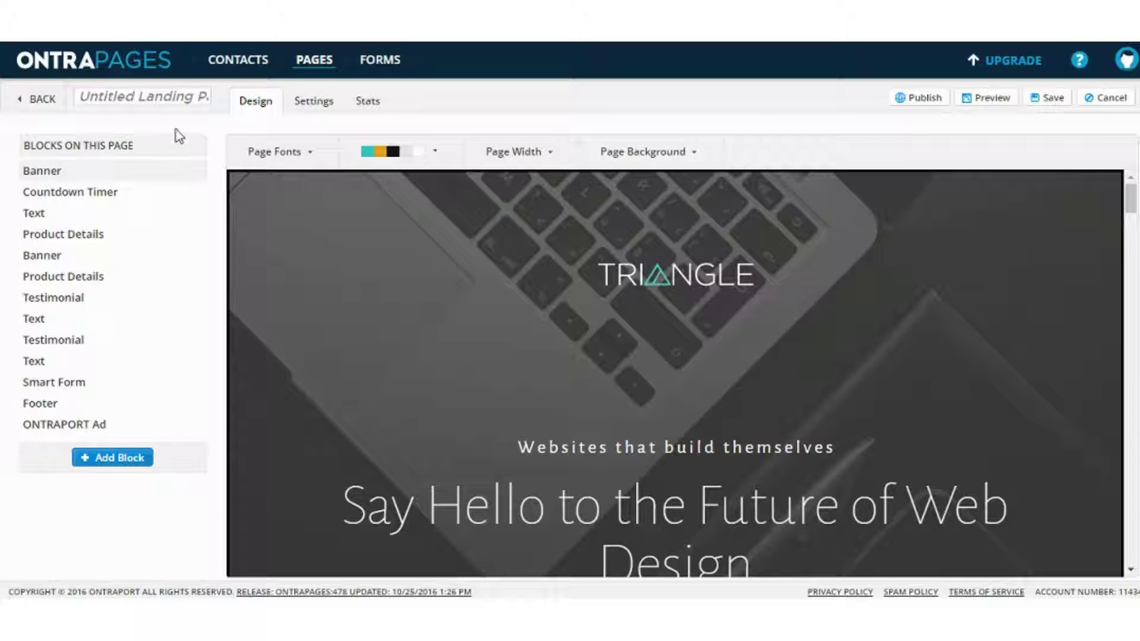
click(181, 95)
text(lp3)
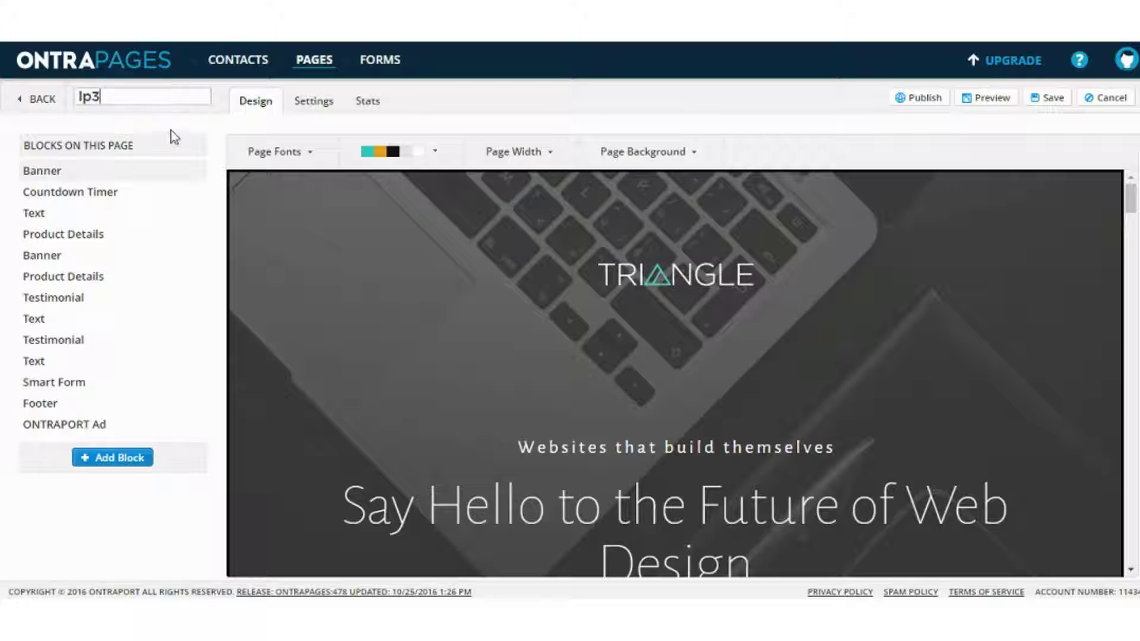
click(153, 172)
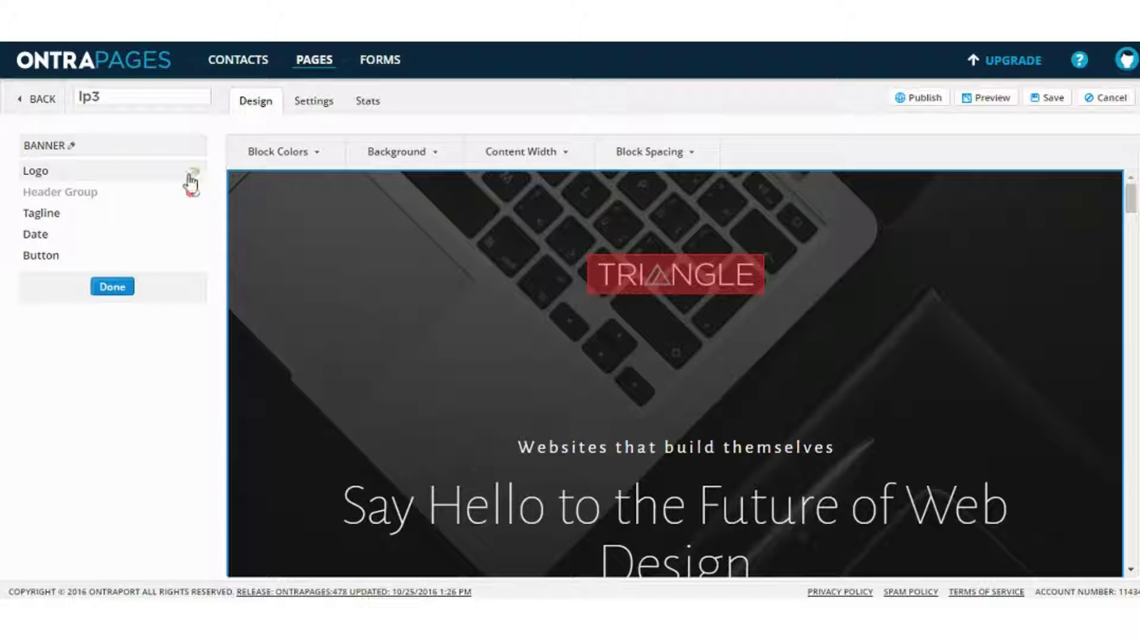
- Close the Banner settings and cycle the text slider to the 'Not Just a Website Builder' slide
click(126, 287)
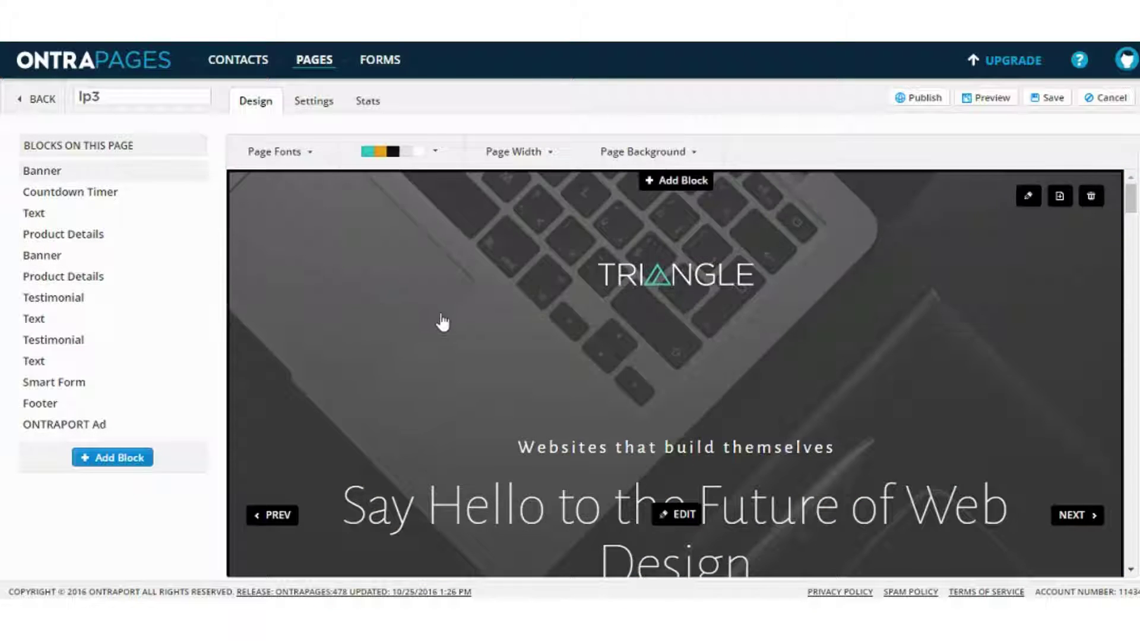
scroll(442, 322, down, 2)
scroll(442, 322, down, 5)
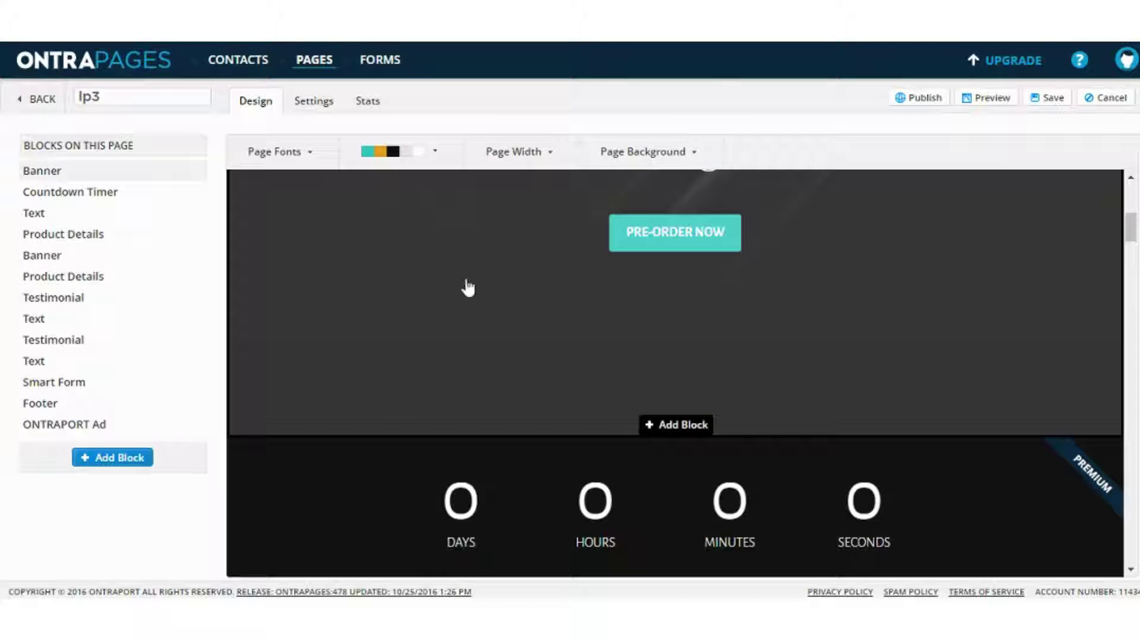
scroll(495, 296, down, 5)
scroll(495, 298, down, 1)
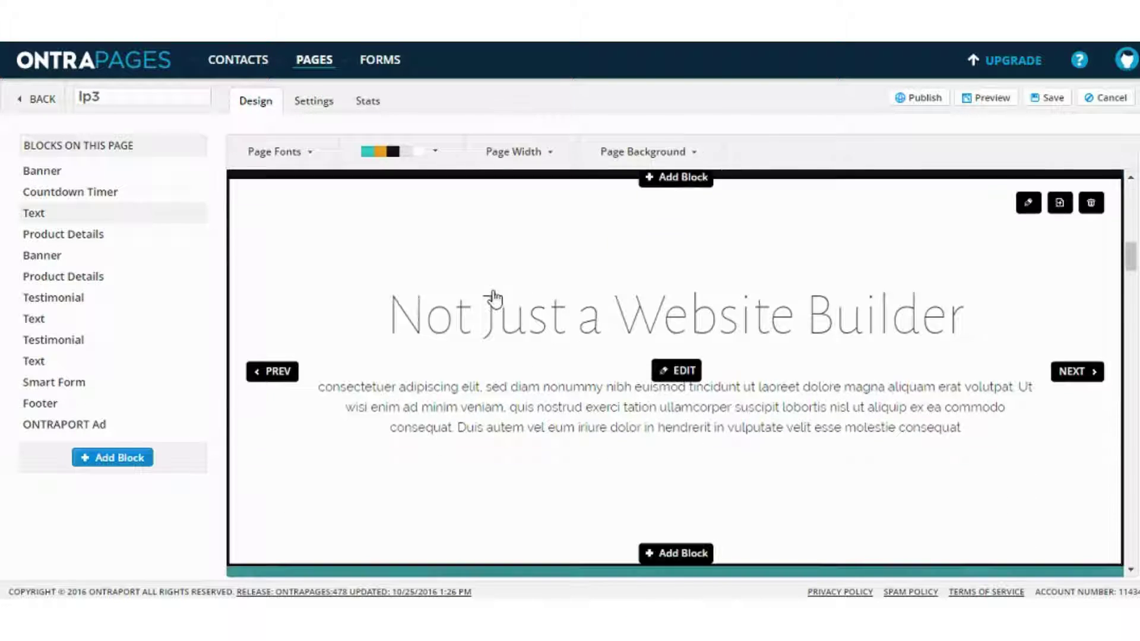
scroll(494, 298, up, 7)
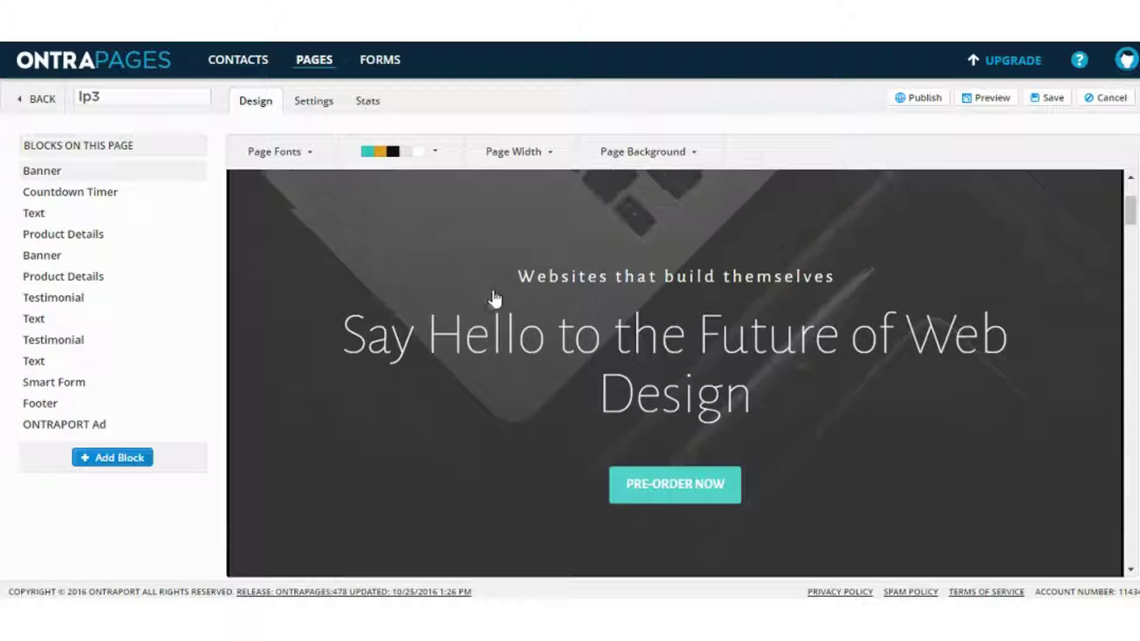
scroll(495, 306, down, 6)
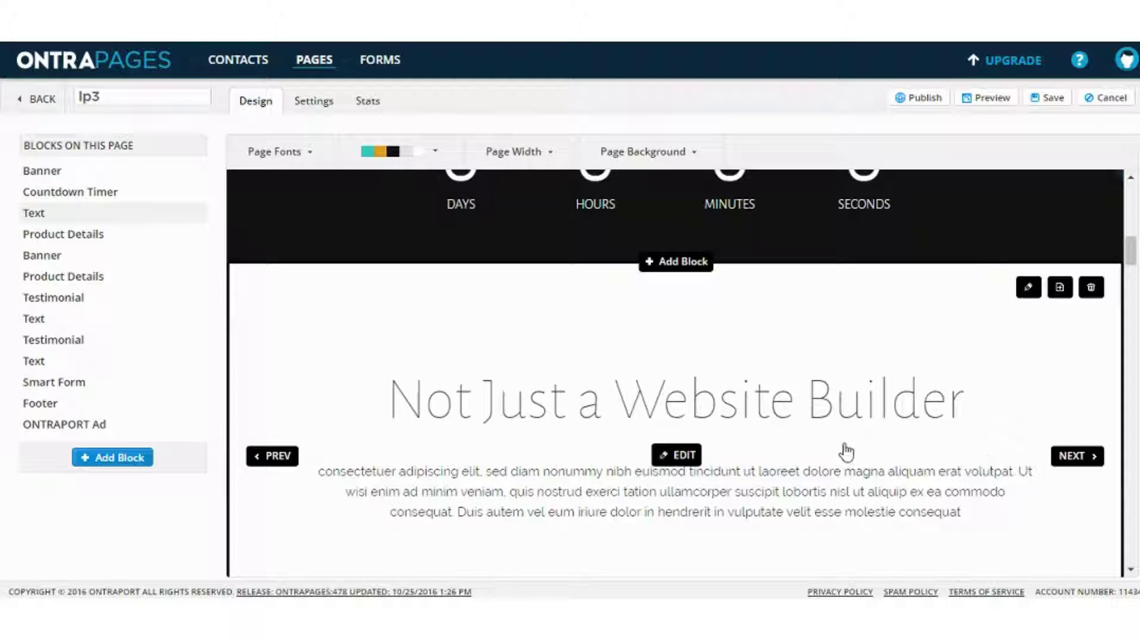
click(1094, 460)
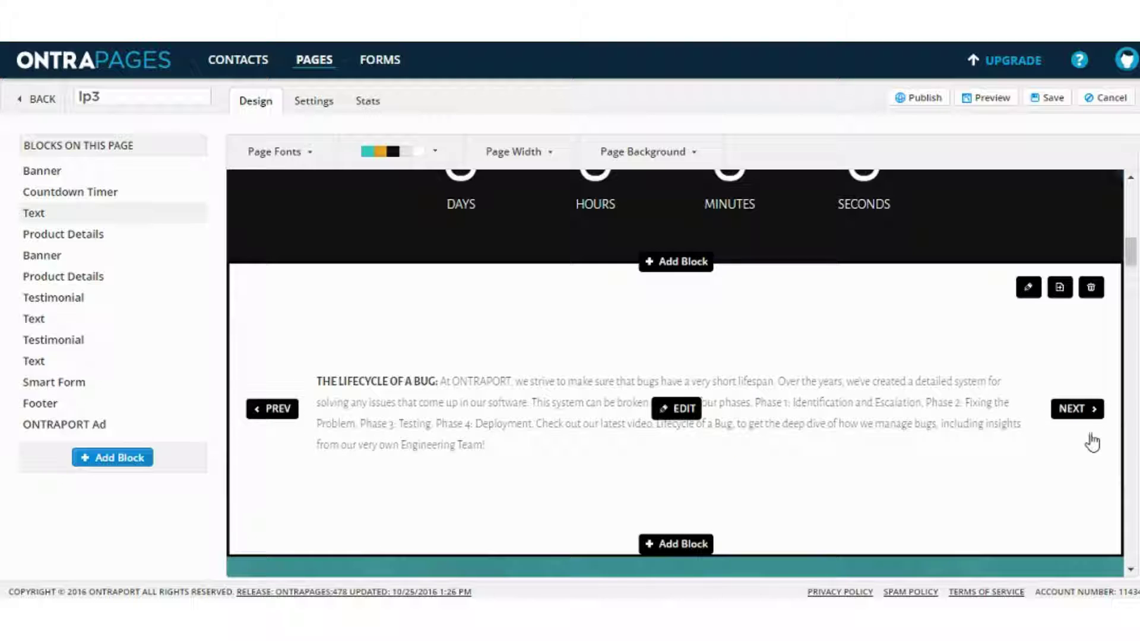
click(1095, 416)
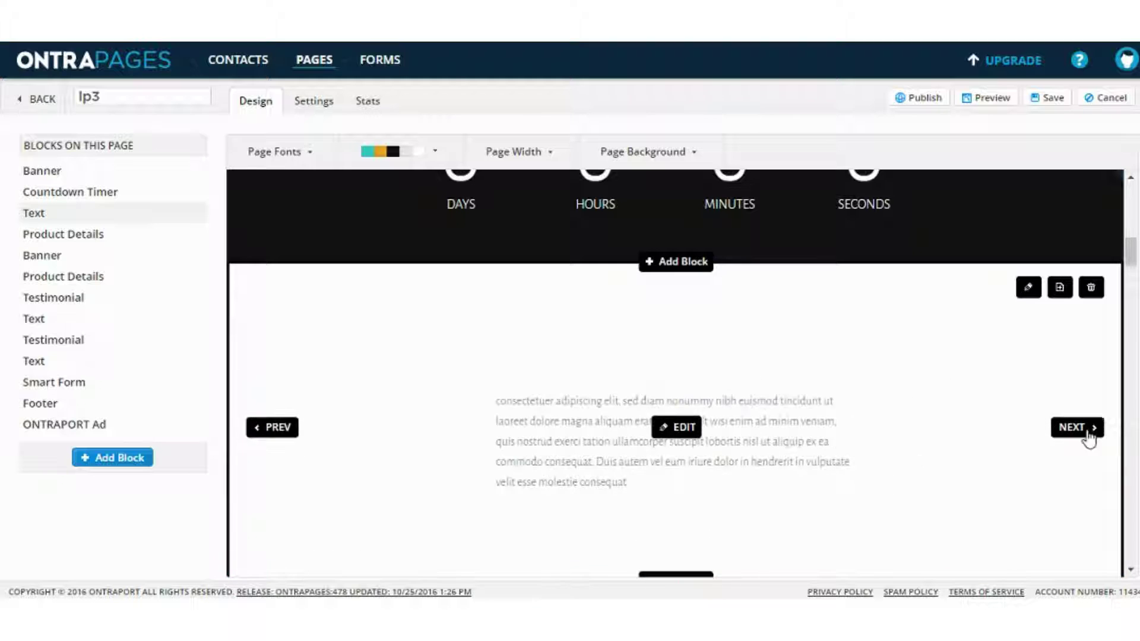
click(1090, 439)
scroll(1081, 448, down, 1)
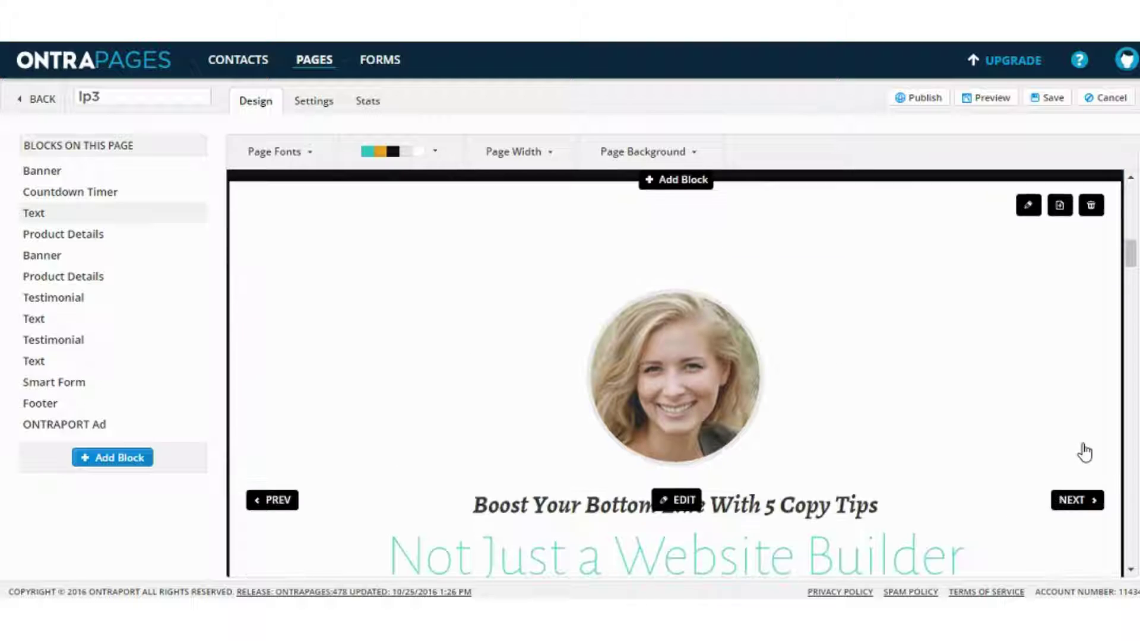
click(1079, 497)
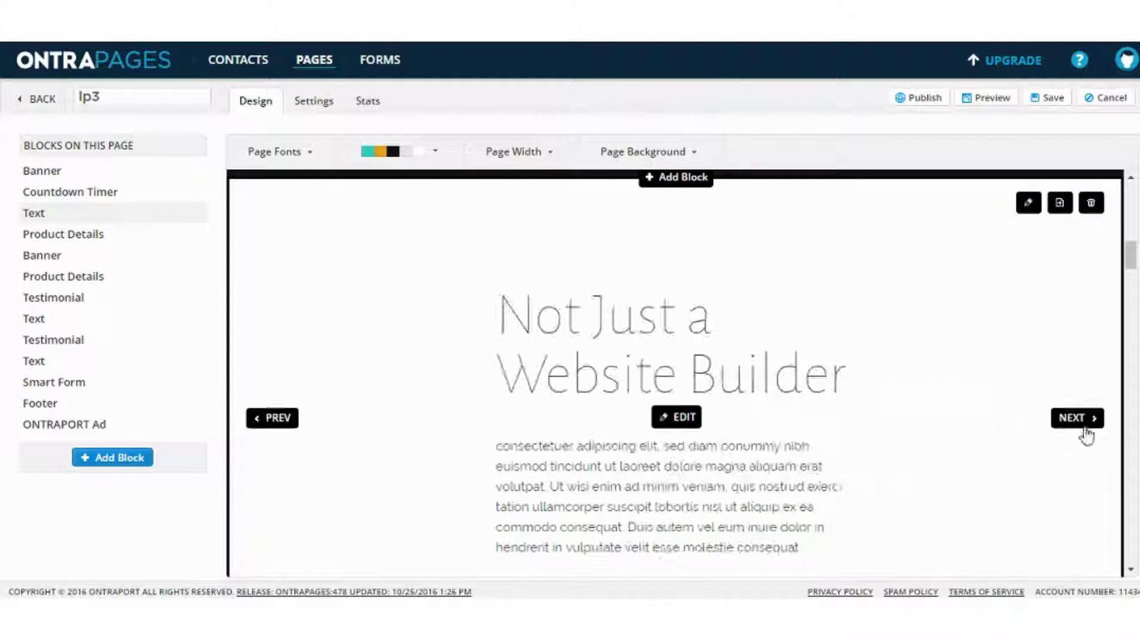
scroll(704, 336, up, 4)
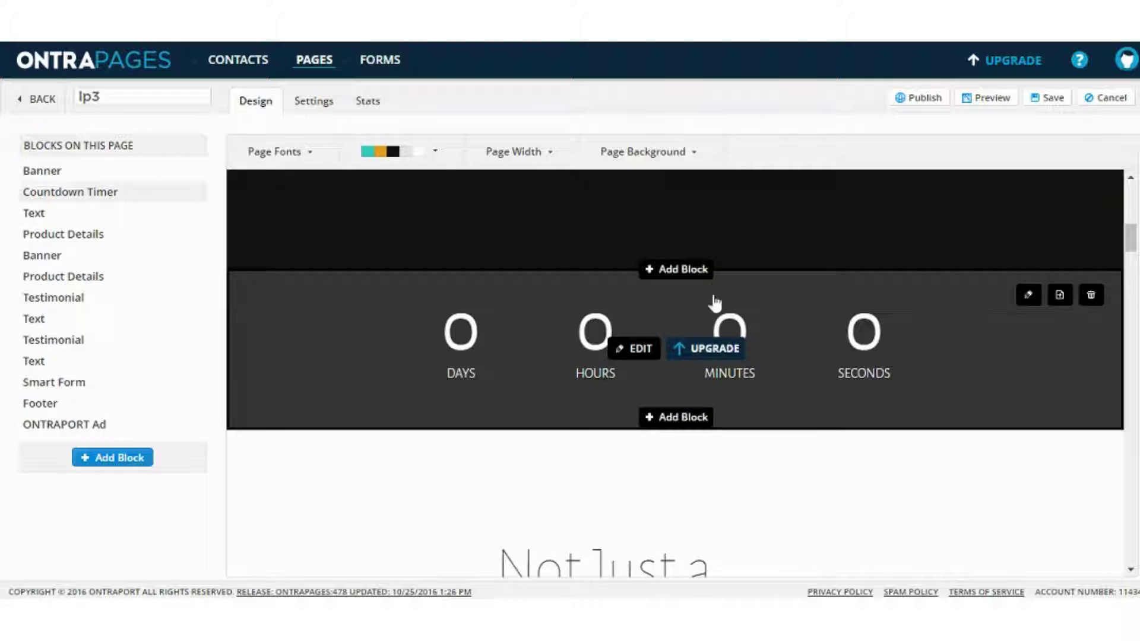
scroll(730, 315, down, 5)
scroll(748, 424, up, 1)
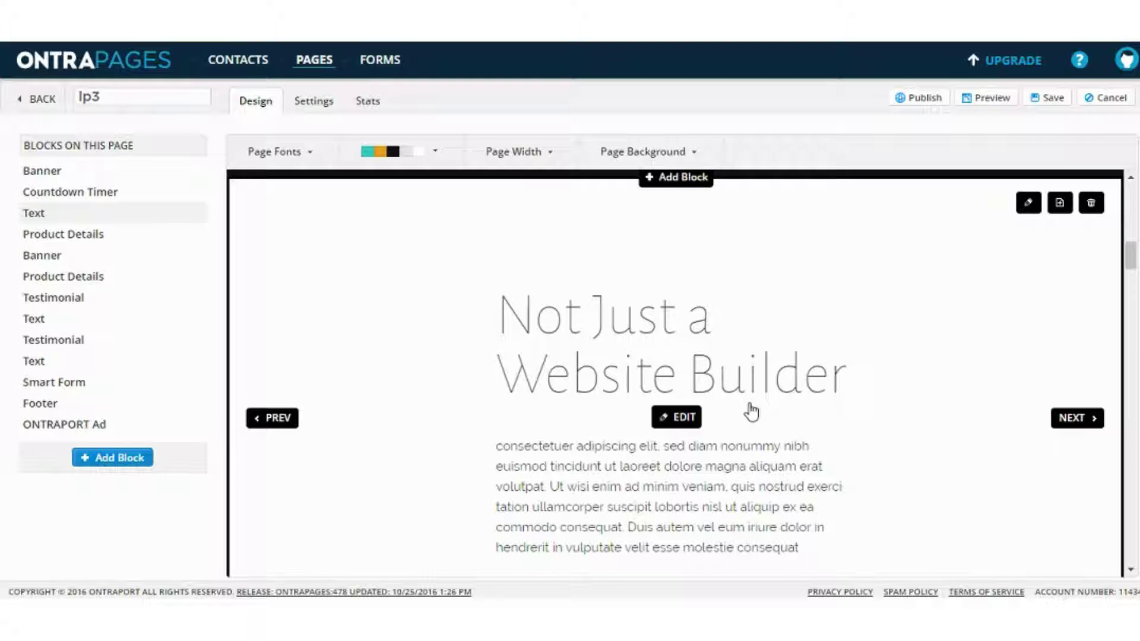
- Open the text slider block, then exit it without changes back to the page block list
click(770, 379)
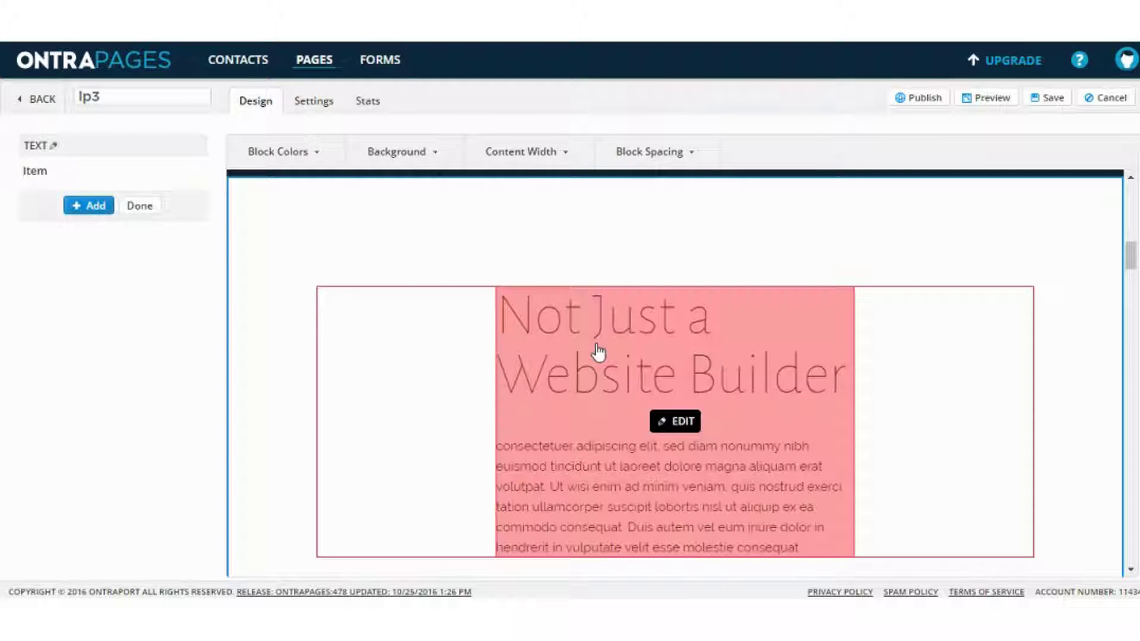
scroll(641, 285, up, 2)
scroll(644, 279, down, 6)
click(646, 280)
scroll(646, 287, down, 2)
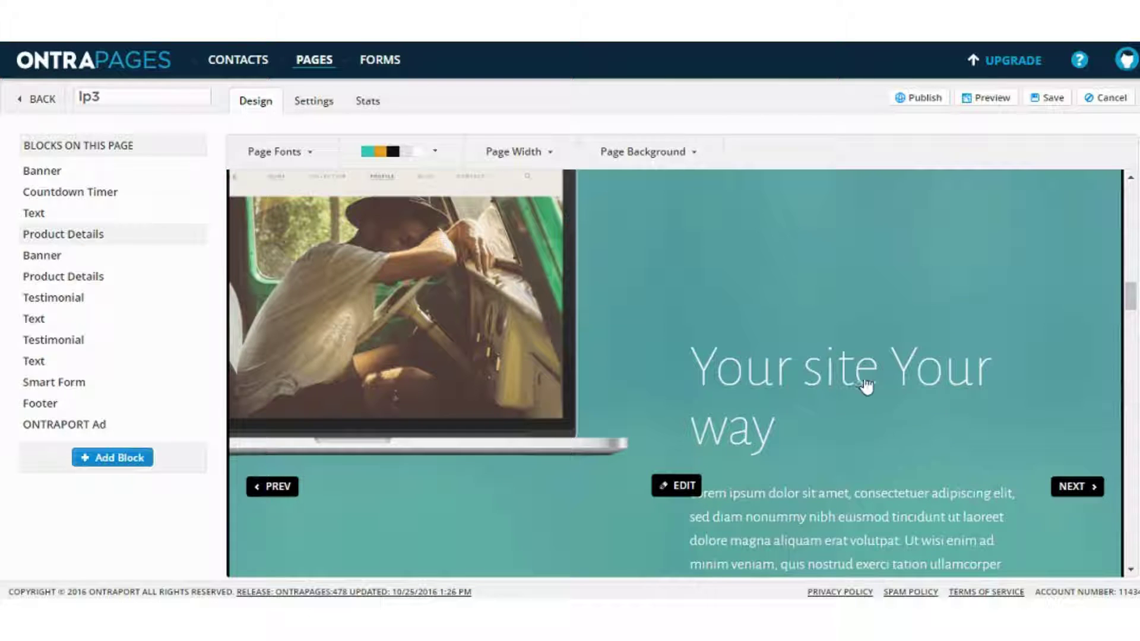
- Hide the 'Your site Your way' sub-header in the Product Details block
click(876, 382)
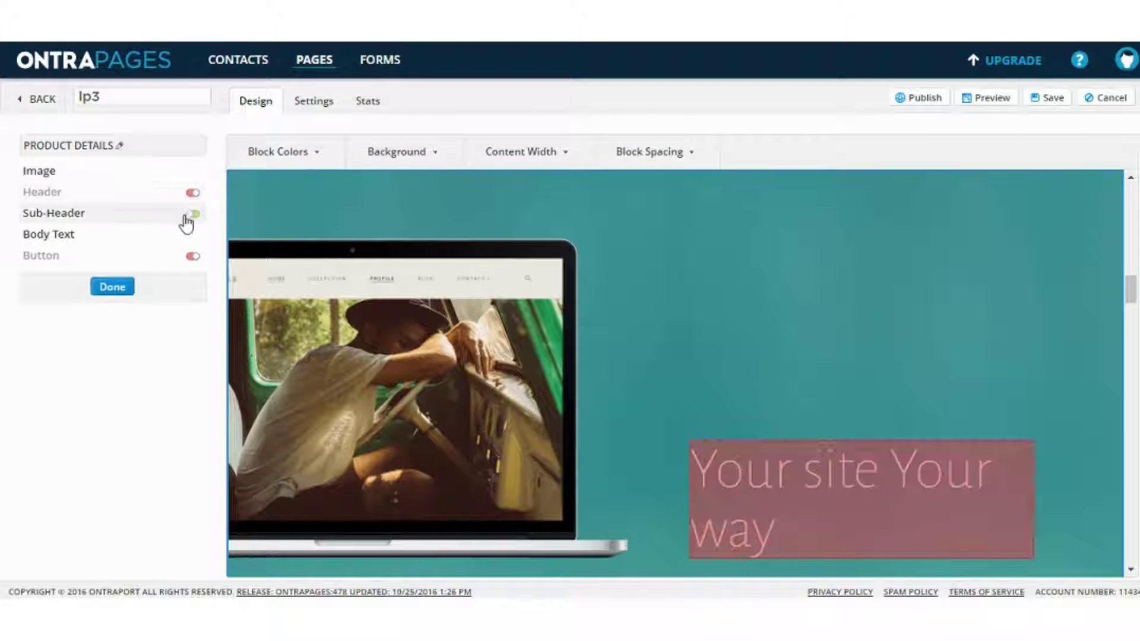
click(192, 215)
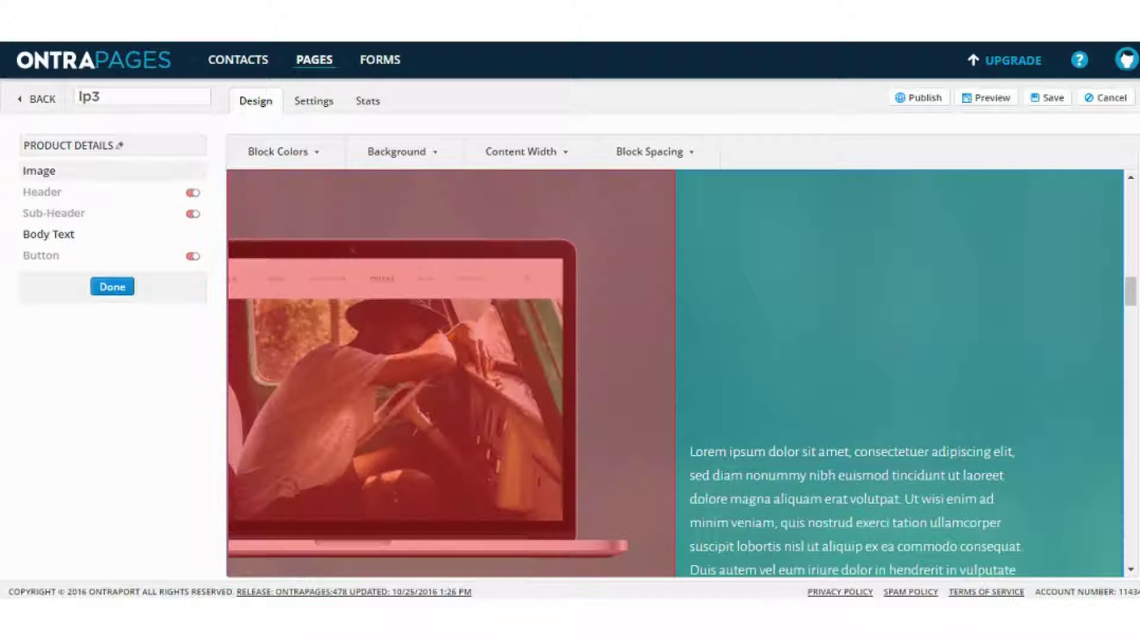
scroll(873, 305, down, 2)
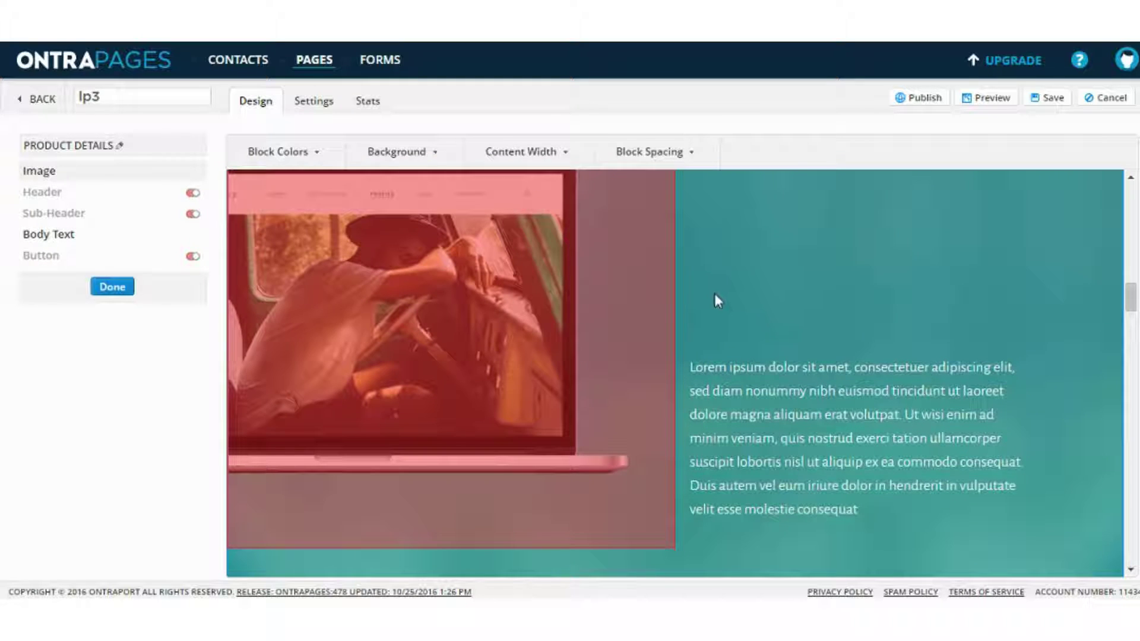
click(110, 287)
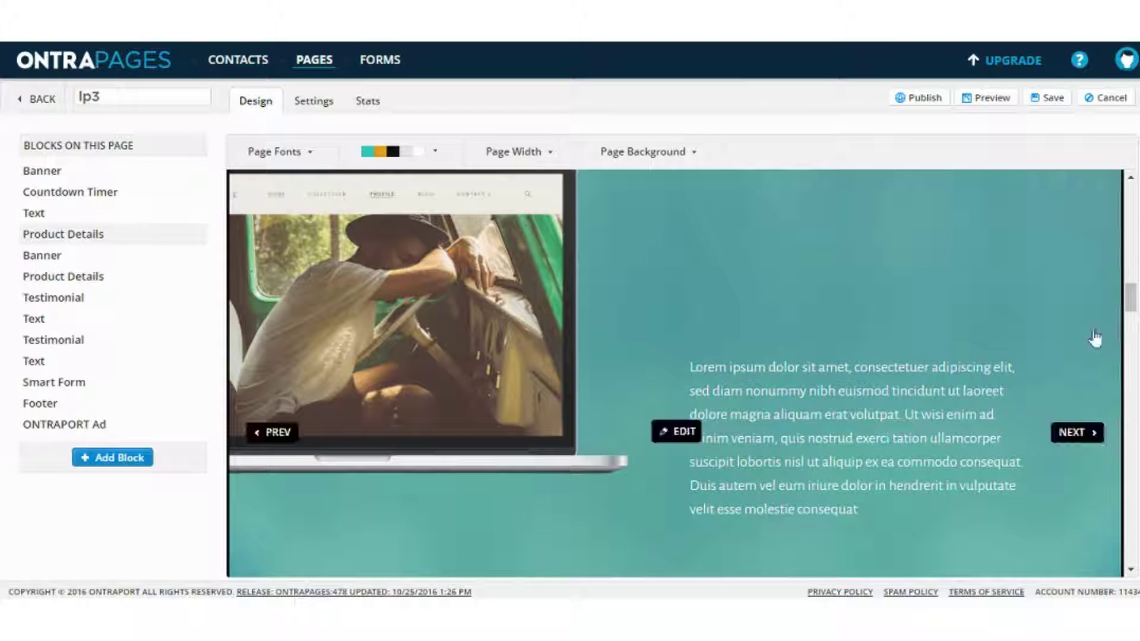
- Cycle Product Details layouts to the laptop-left slide with a Schedule Consultation button
click(1095, 434)
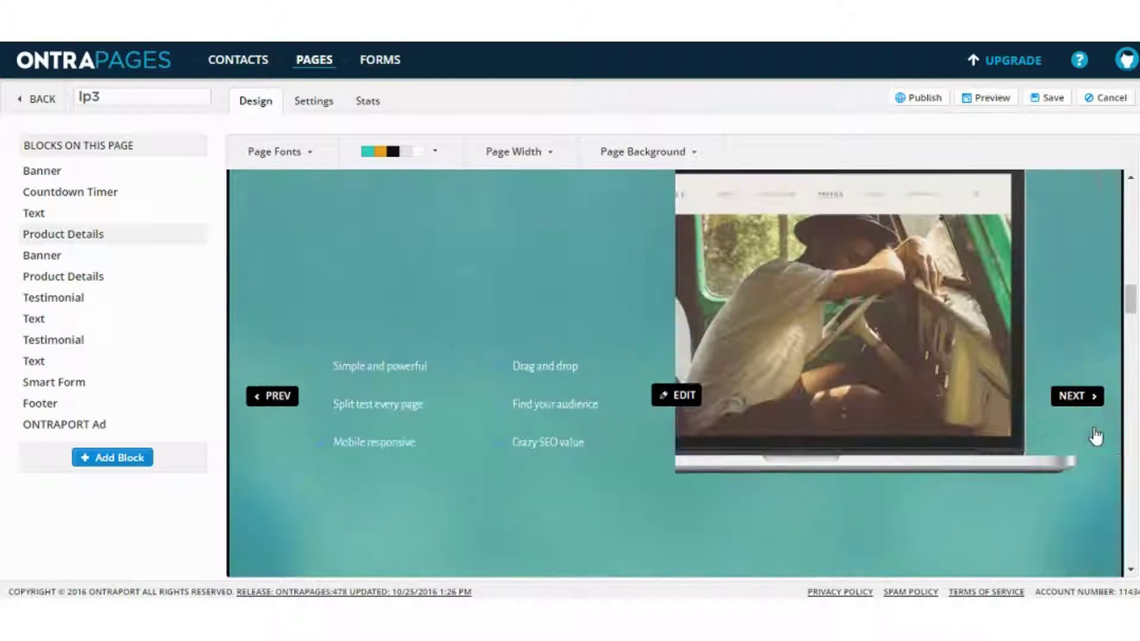
scroll(853, 325, down, 1)
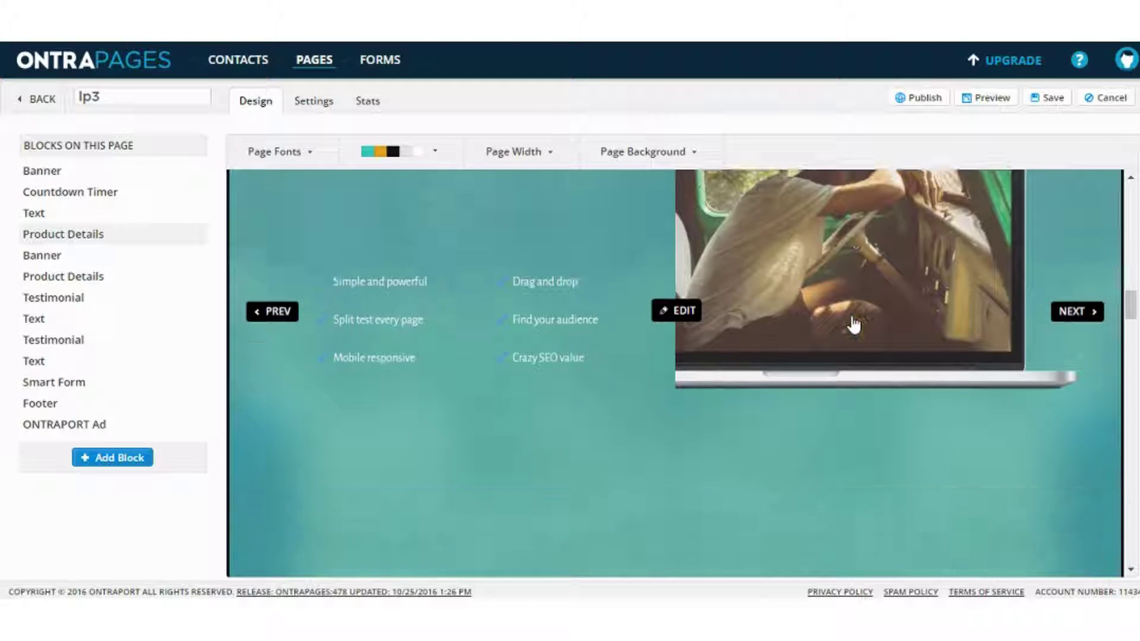
scroll(906, 319, down, 1)
scroll(908, 320, up, 1)
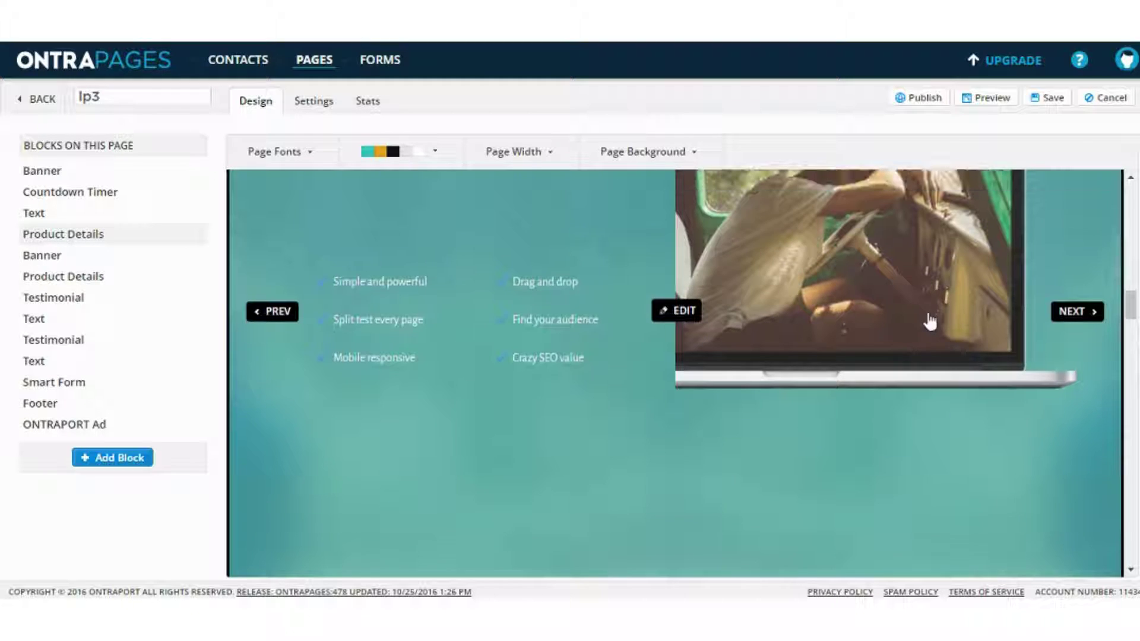
click(1078, 313)
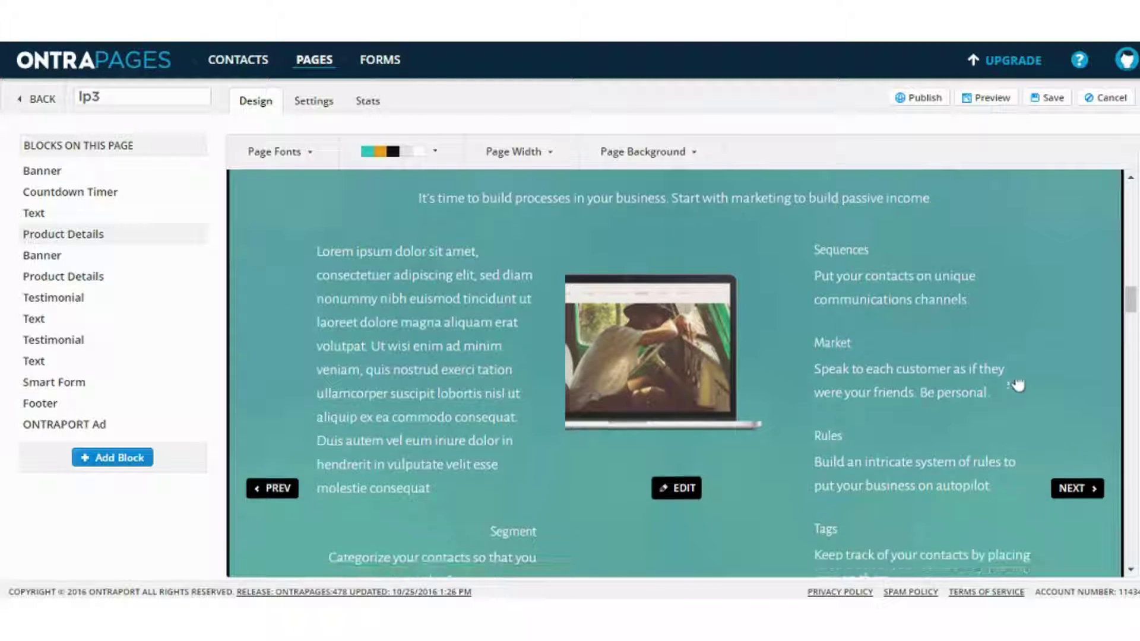
click(1056, 493)
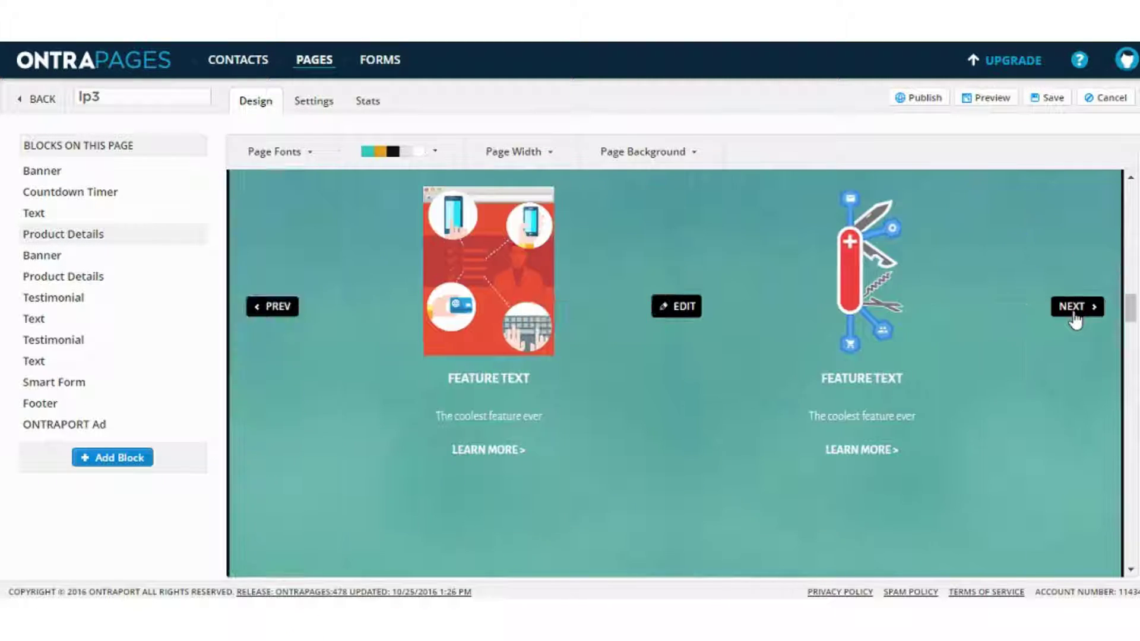
click(1075, 318)
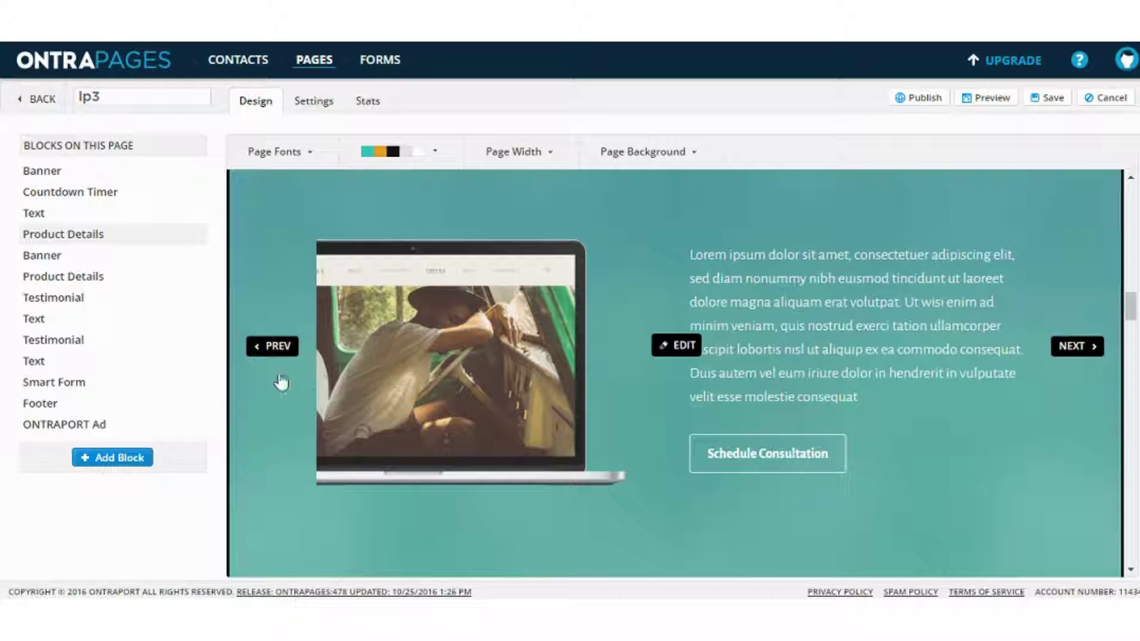
- Delete the 'Forget About Templates' banner block and confirm in the Delete Confirmation dialog
scroll(731, 386, down, 10)
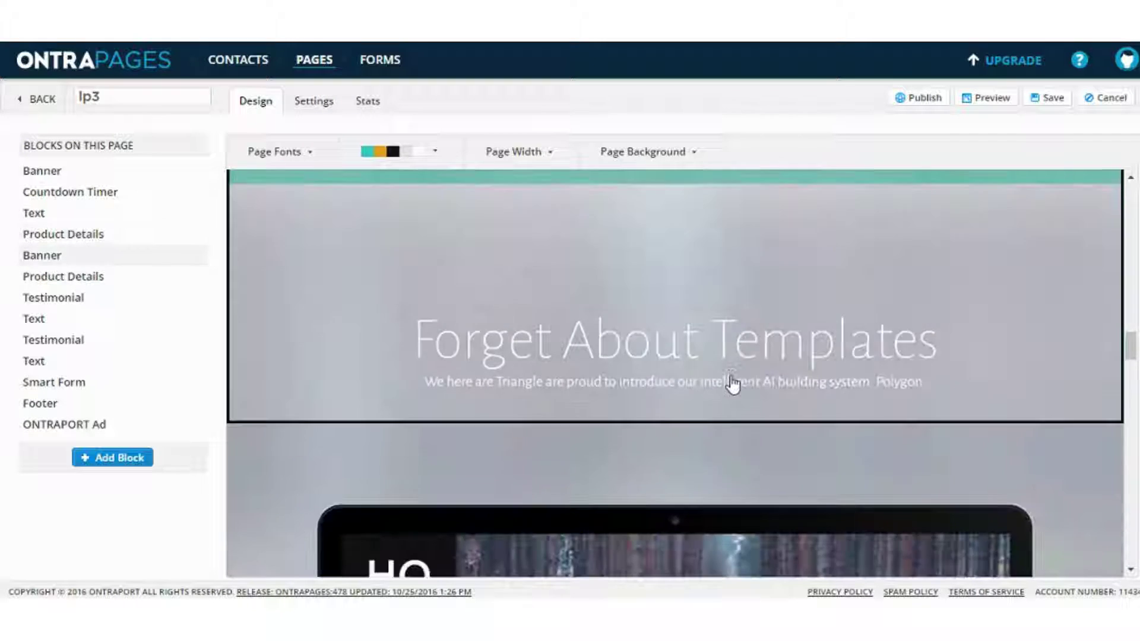
scroll(733, 384, down, 1)
scroll(733, 385, down, 3)
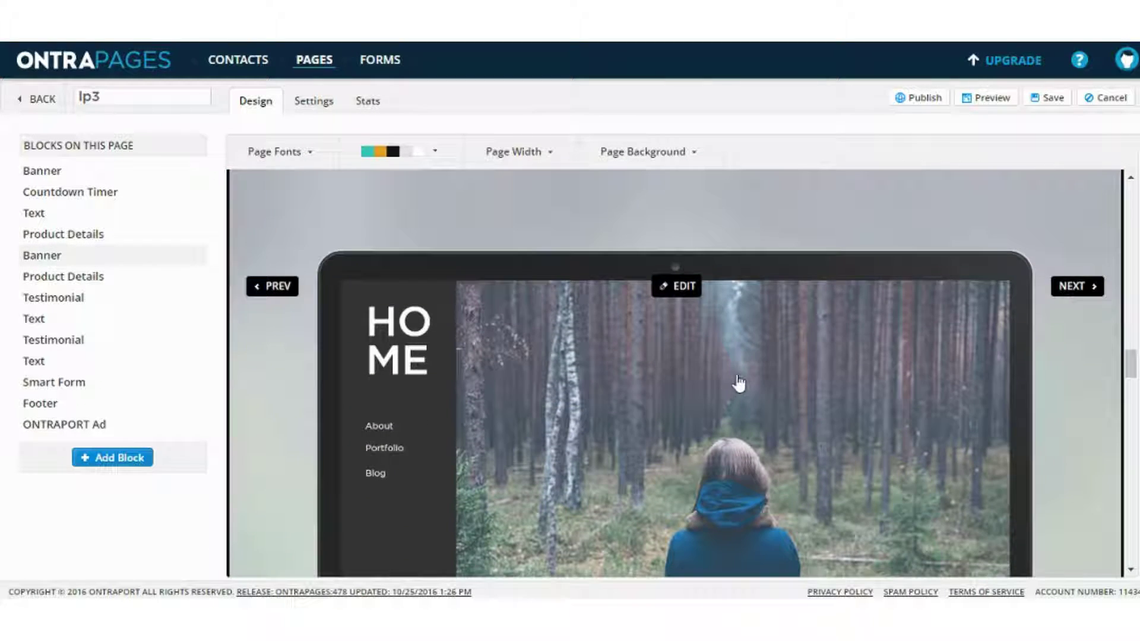
scroll(737, 383, down, 3)
scroll(736, 382, up, 7)
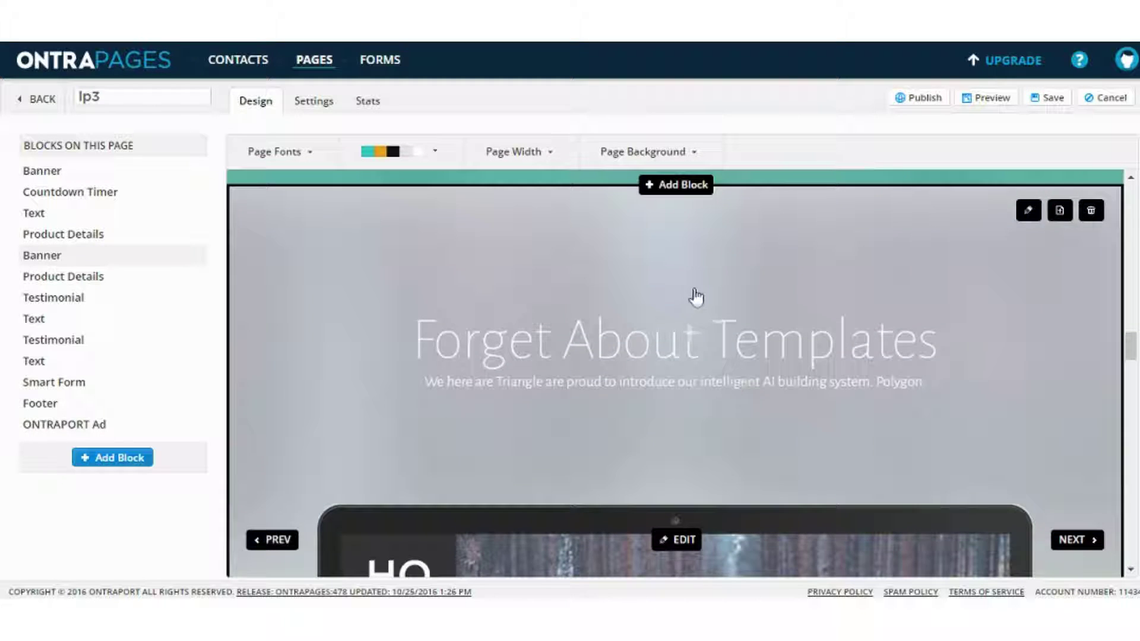
click(694, 294)
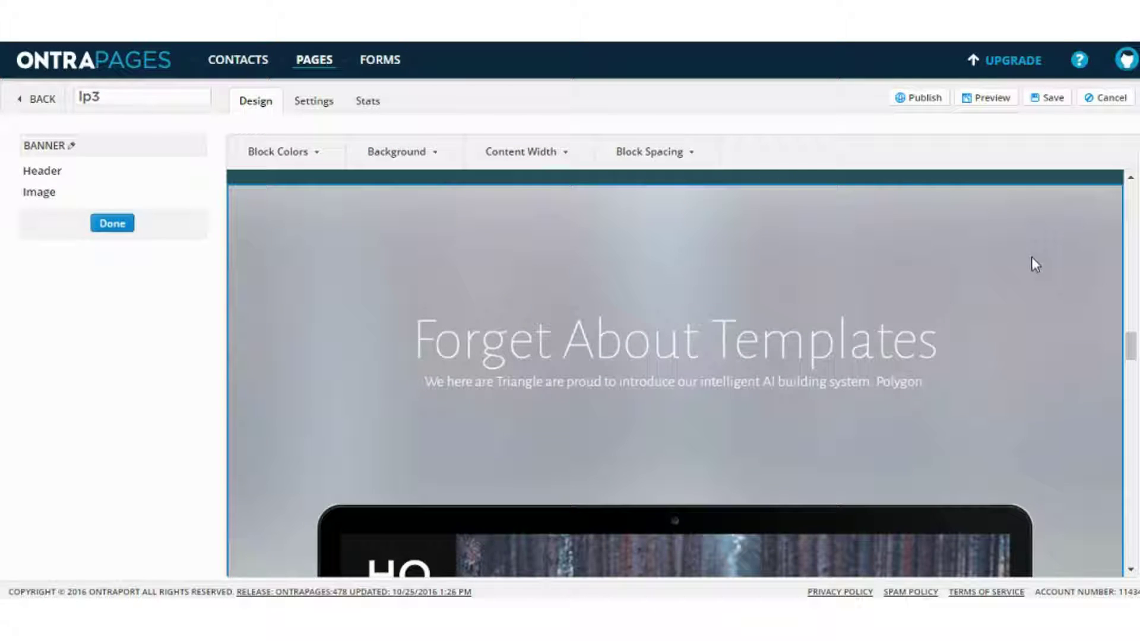
click(112, 224)
click(1087, 209)
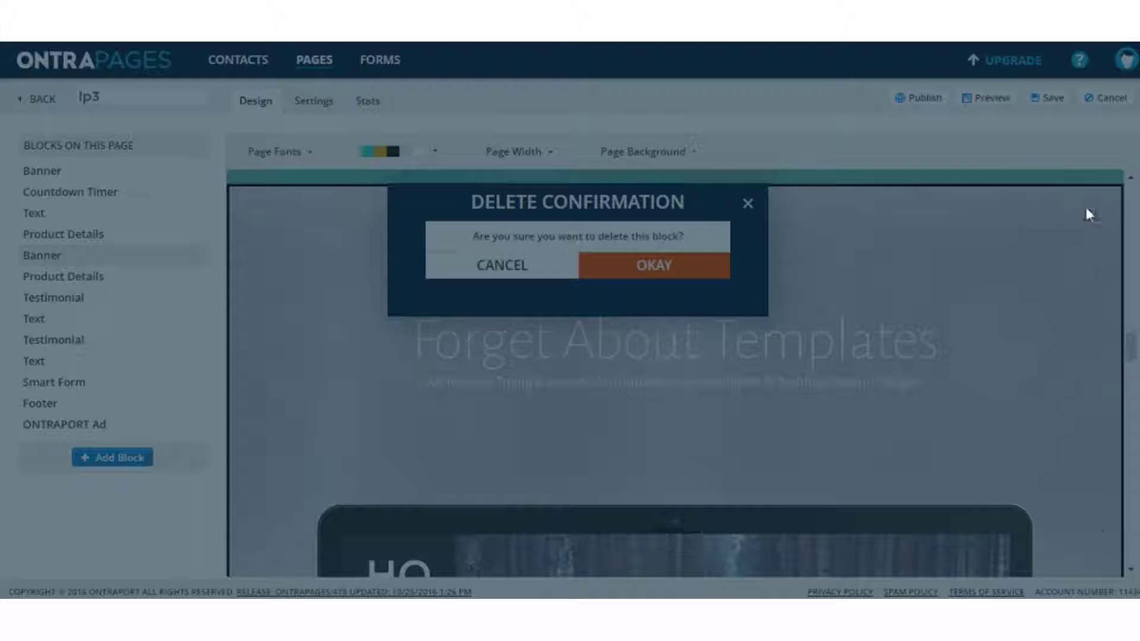
click(668, 270)
scroll(673, 274, down, 4)
scroll(674, 274, down, 8)
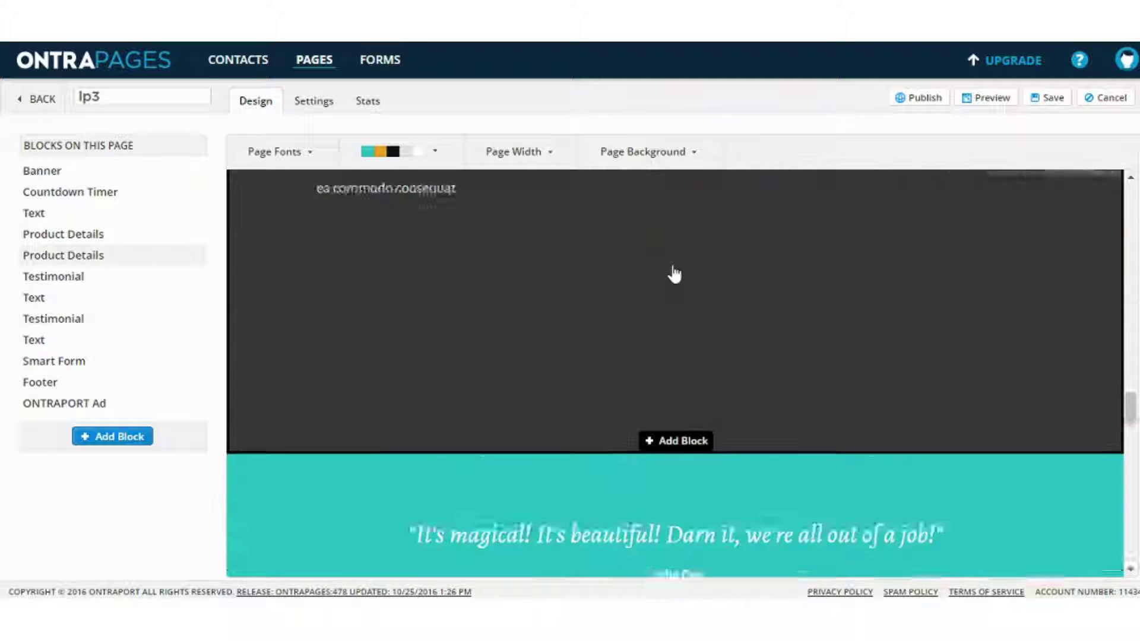
- Switch the Testimonial block to the quote-beside-three-article-columns layout
click(675, 285)
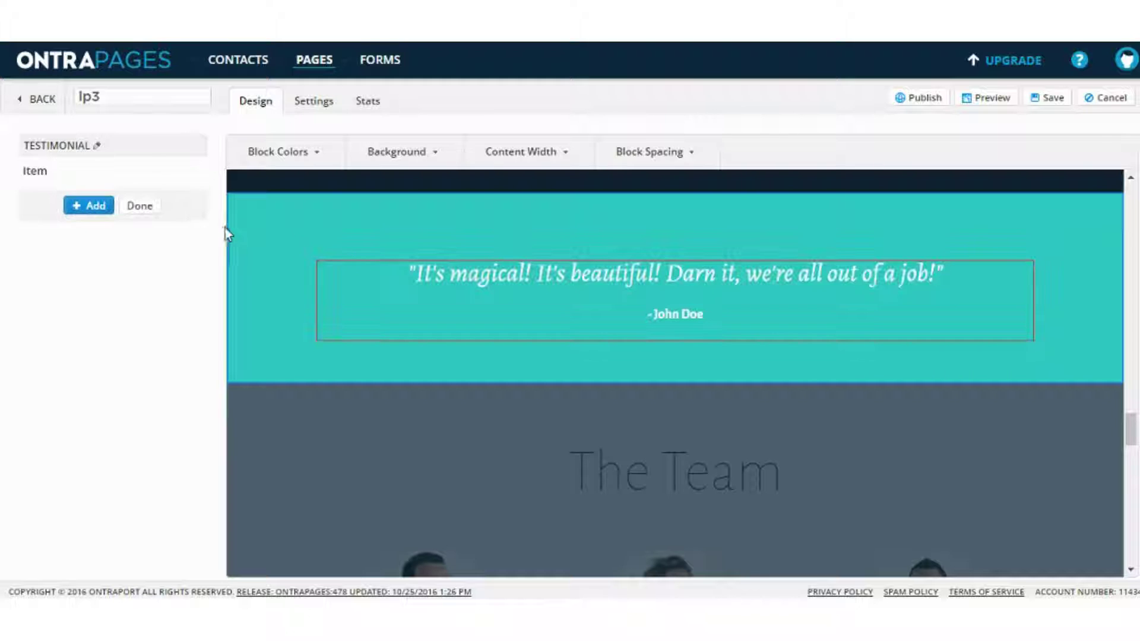
click(261, 211)
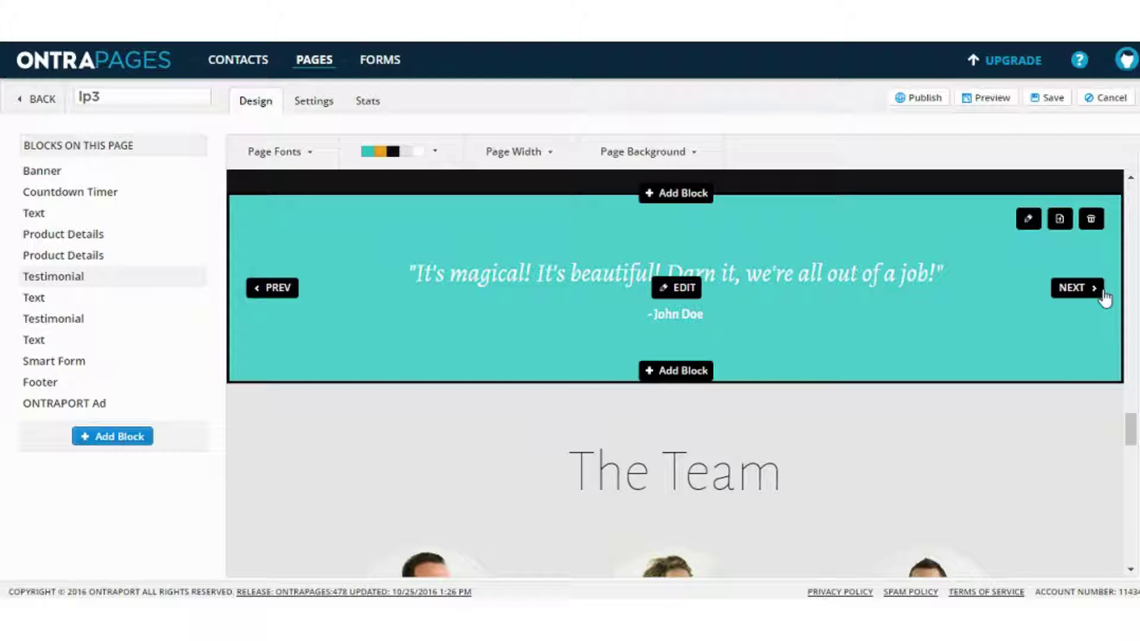
click(1077, 288)
scroll(1012, 308, down, 2)
scroll(825, 273, down, 10)
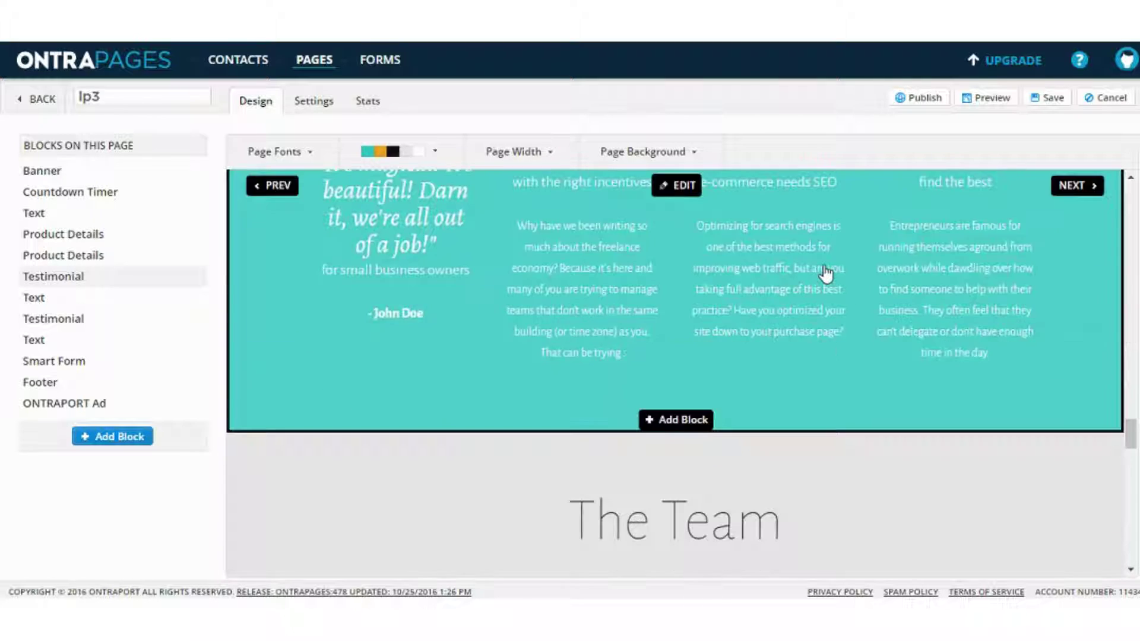
- Remove the product-links Footer block below the Smart Form and confirm with OKAY
scroll(825, 273, down, 15)
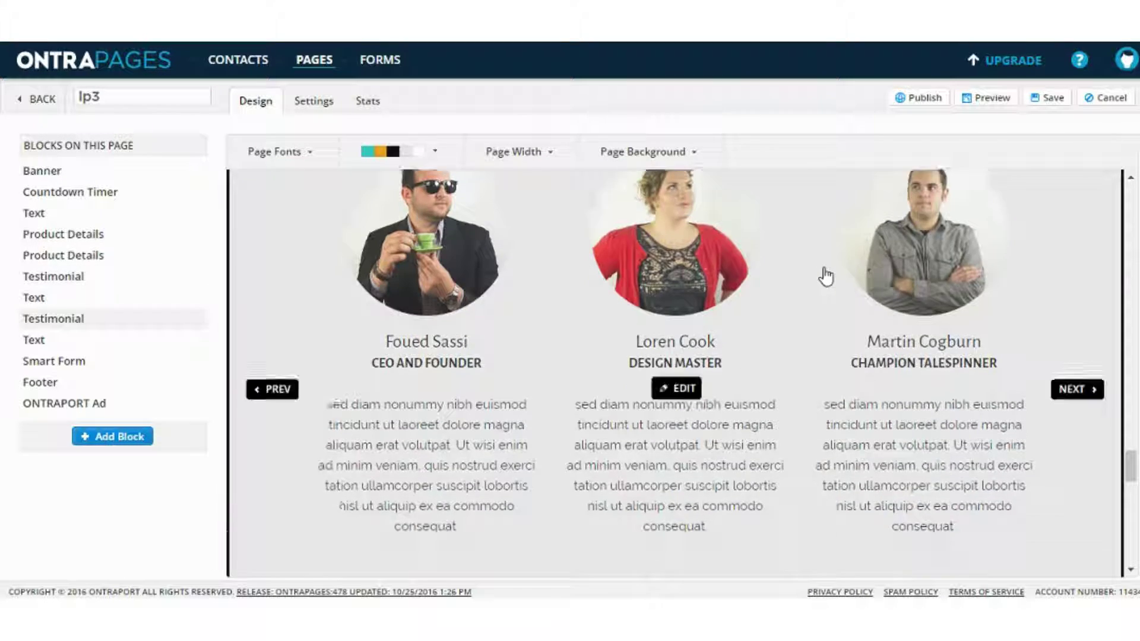
scroll(825, 274, down, 10)
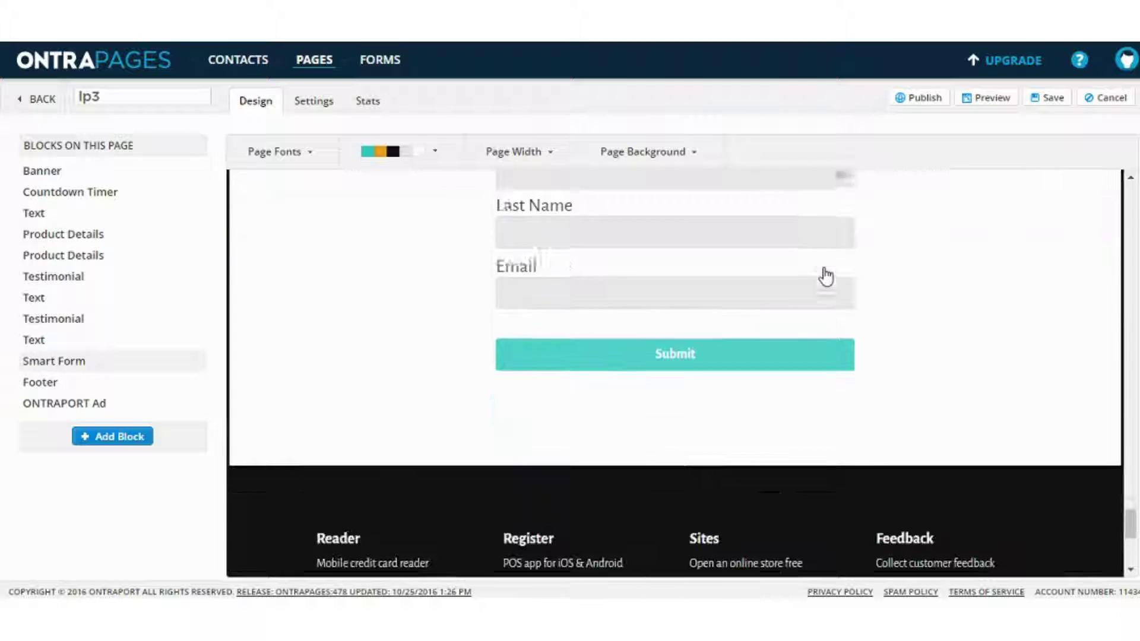
scroll(825, 276, down, 1)
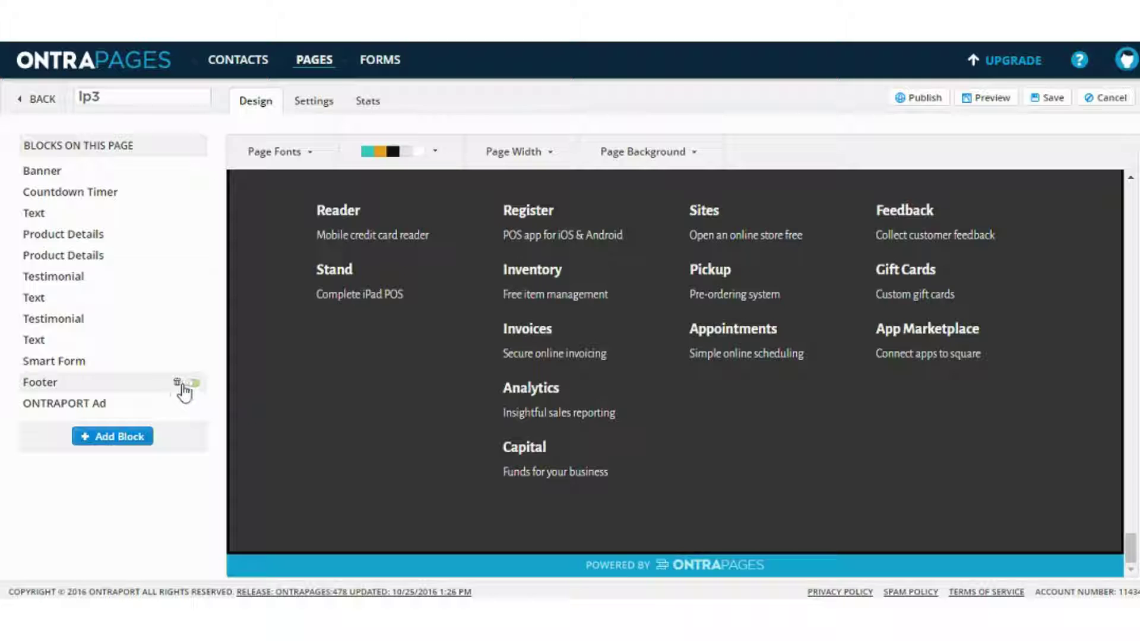
click(177, 382)
click(643, 286)
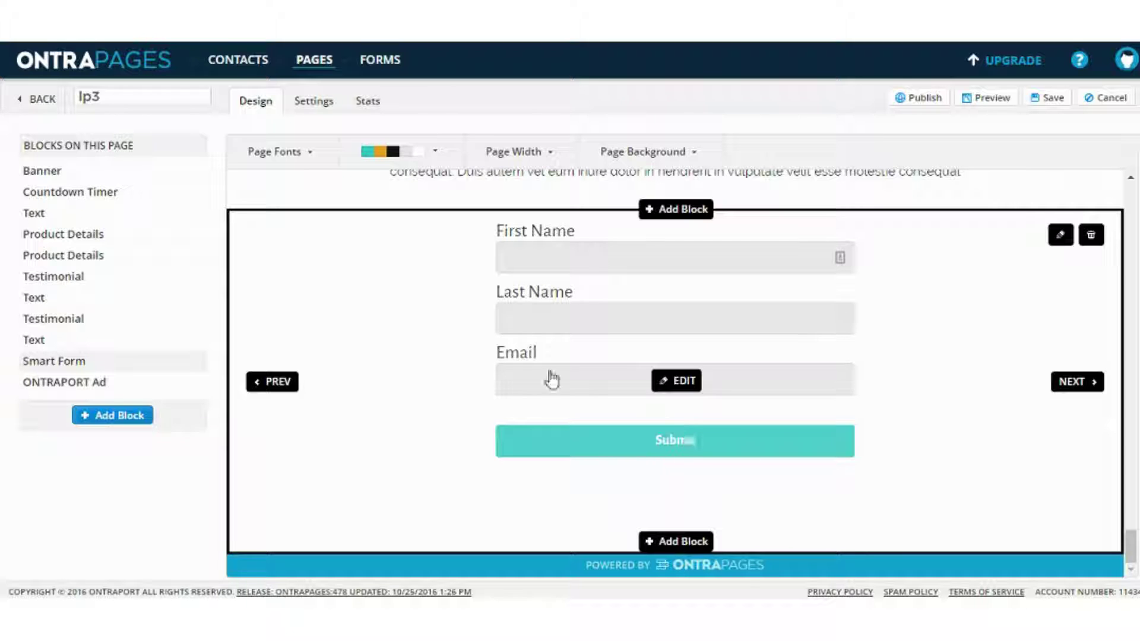
scroll(534, 342, up, 5)
scroll(537, 331, up, 15)
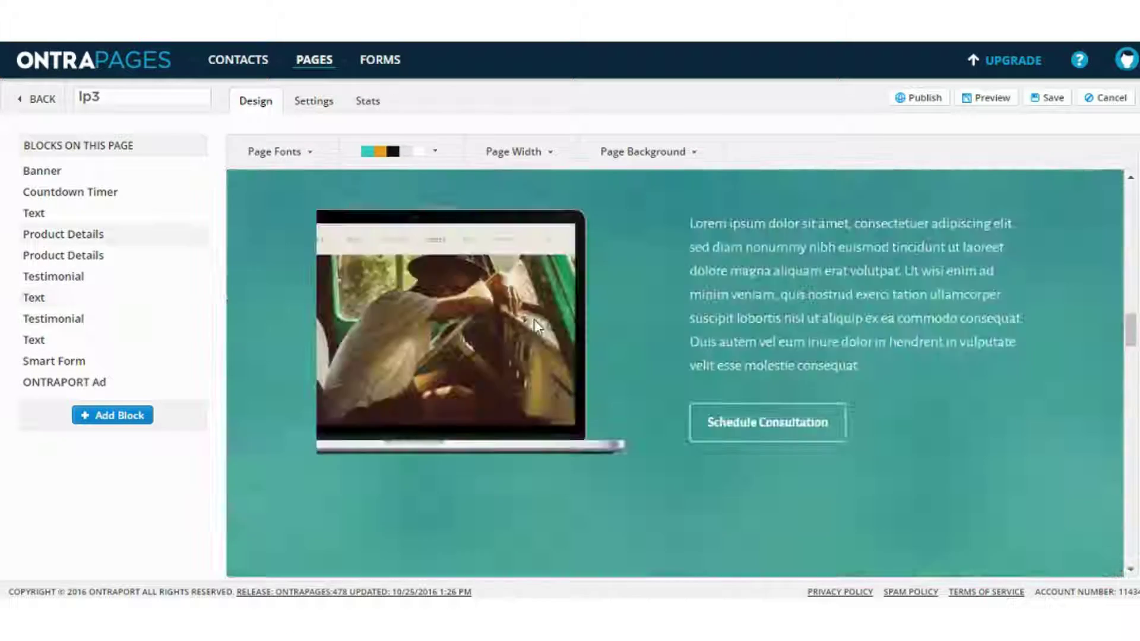
scroll(534, 320, up, 10)
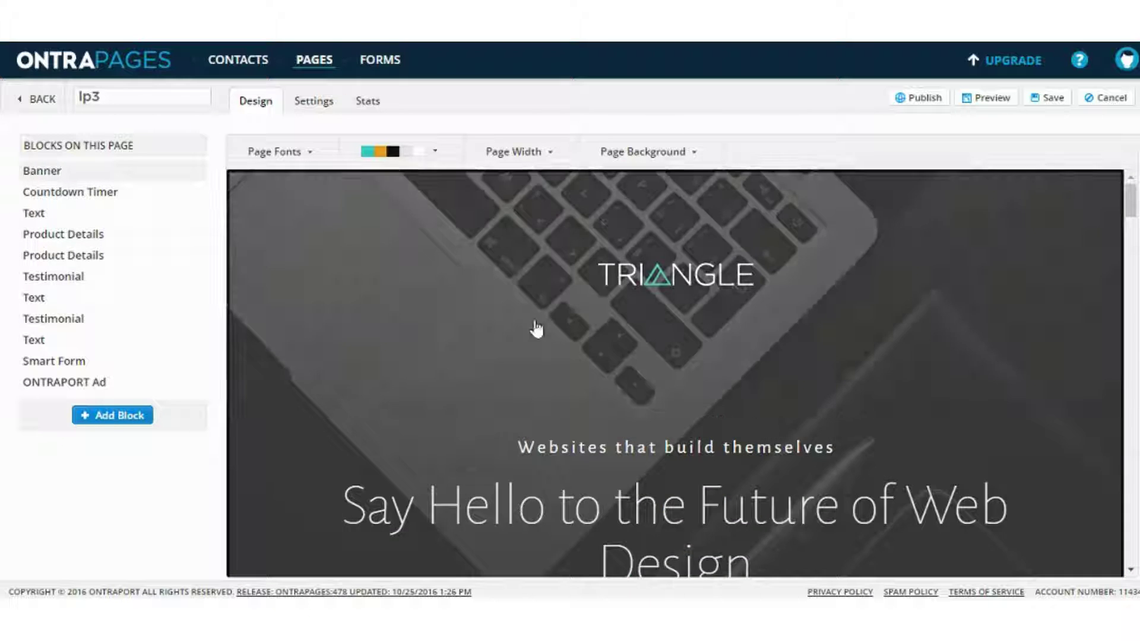
scroll(535, 320, down, 5)
scroll(536, 328, down, 4)
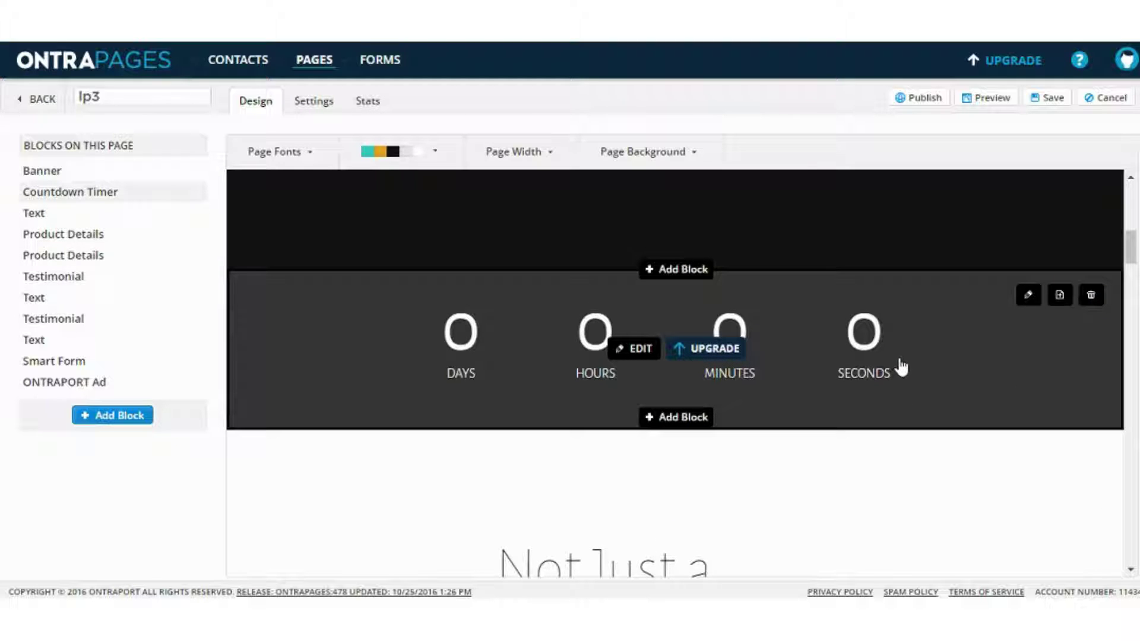
scroll(907, 368, up, 1)
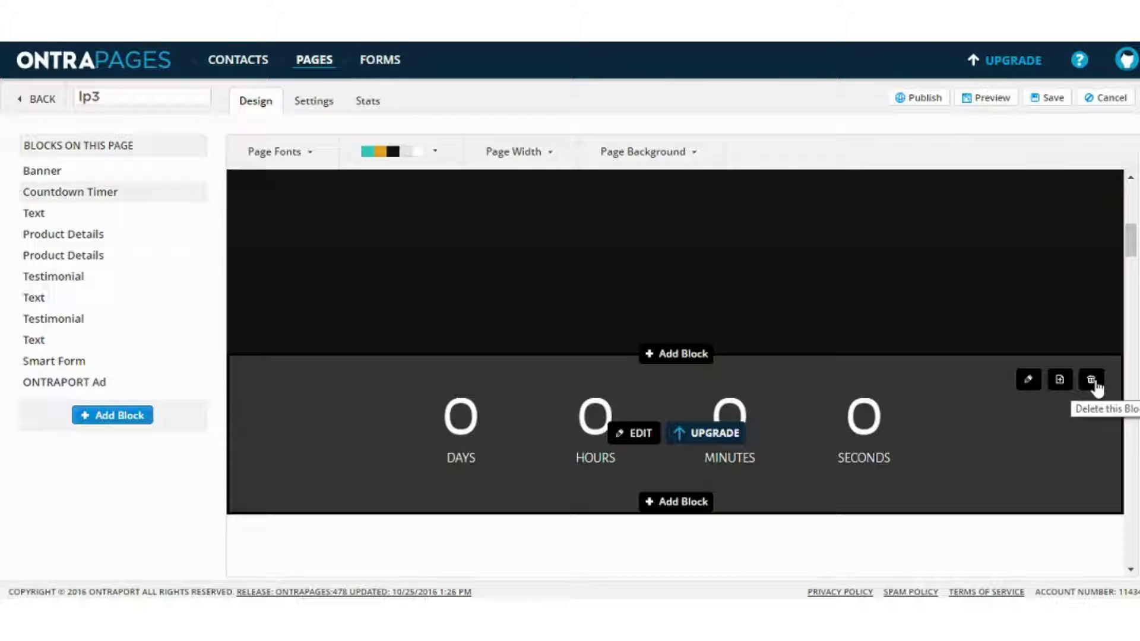
click(1043, 96)
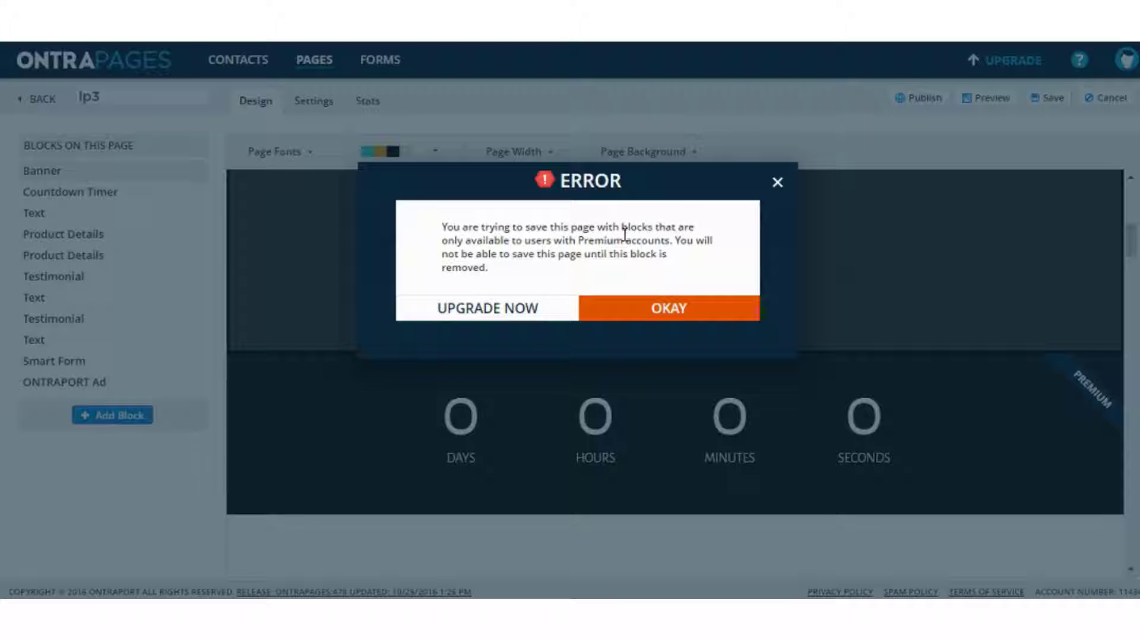
click(669, 309)
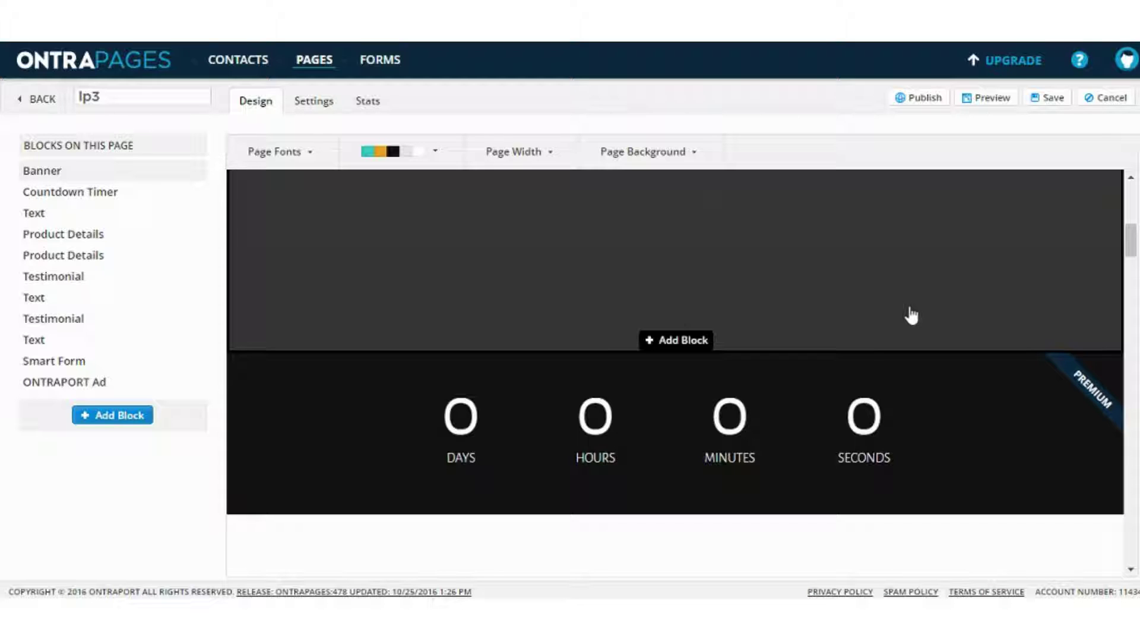
scroll(982, 331, down, 2)
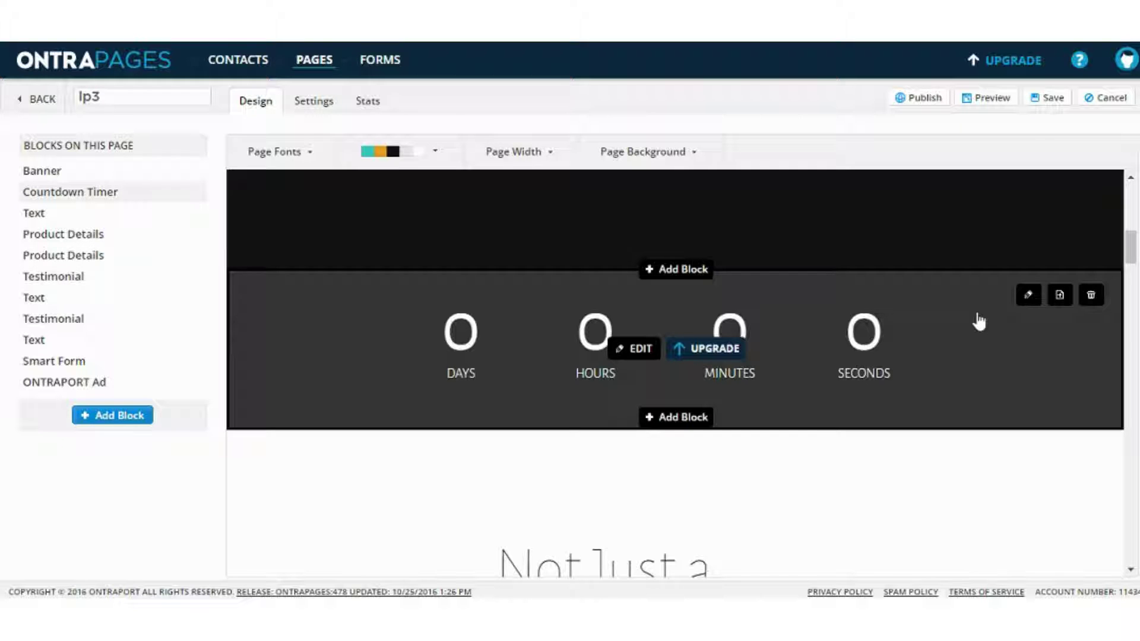
scroll(978, 321, down, 4)
- Open the block library and browse block types from Banner through Footer
scroll(968, 318, down, 2)
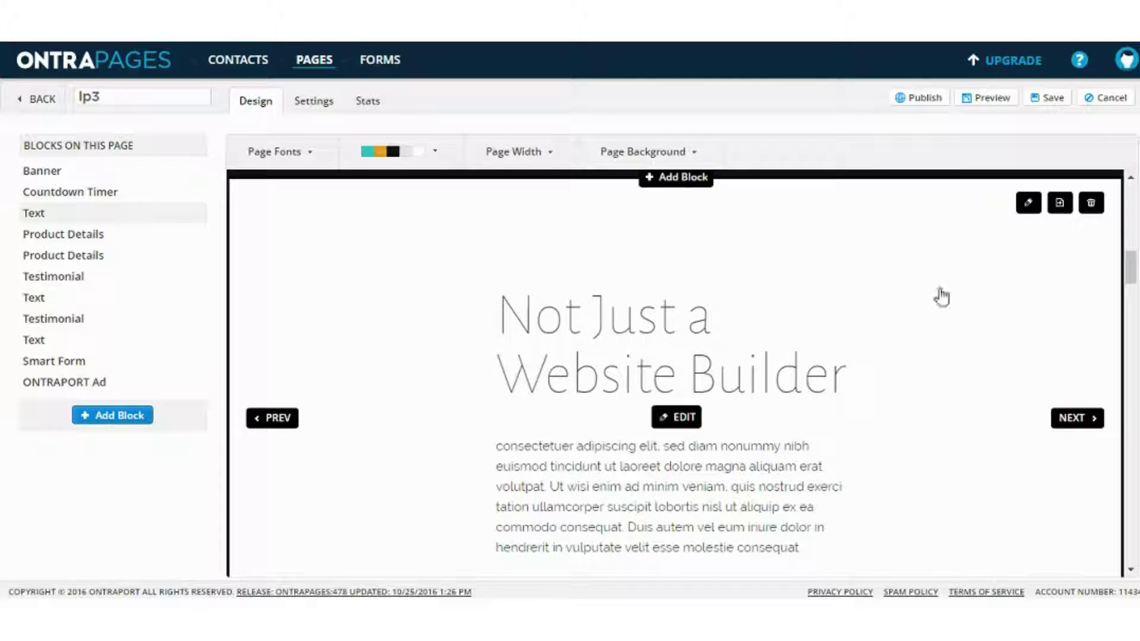
scroll(912, 325, down, 6)
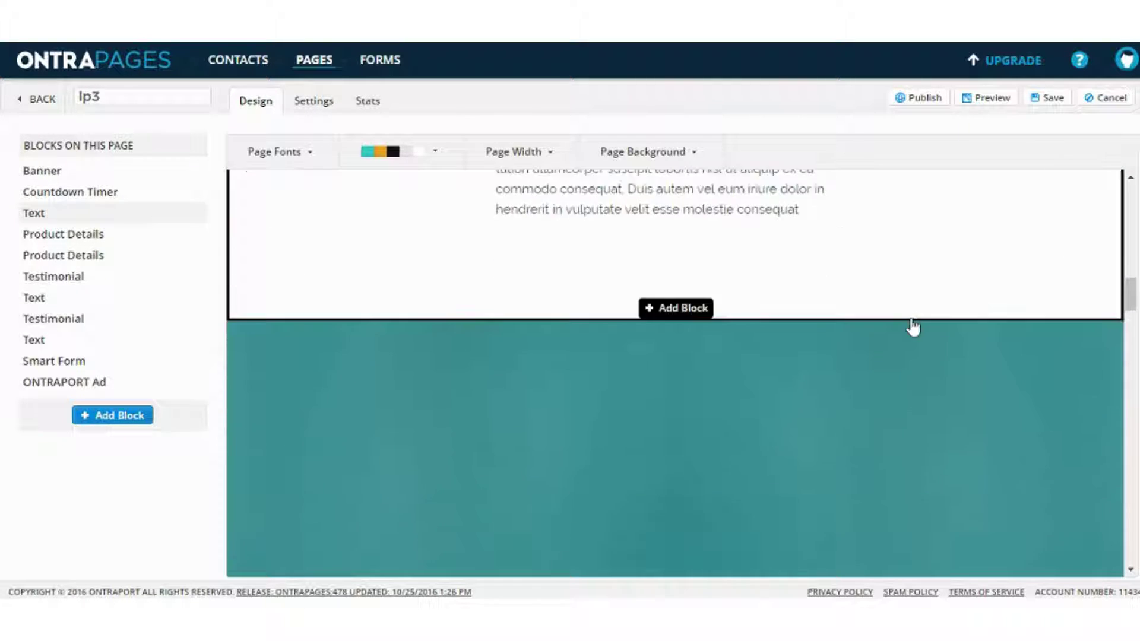
click(692, 309)
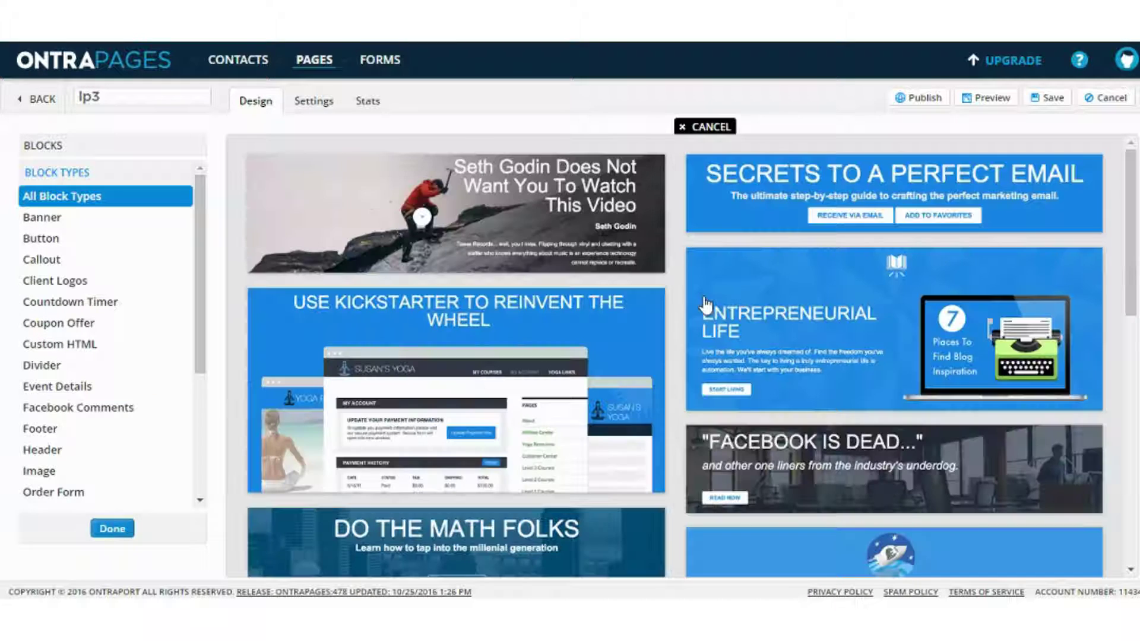
scroll(705, 301, down, 2)
scroll(704, 304, down, 8)
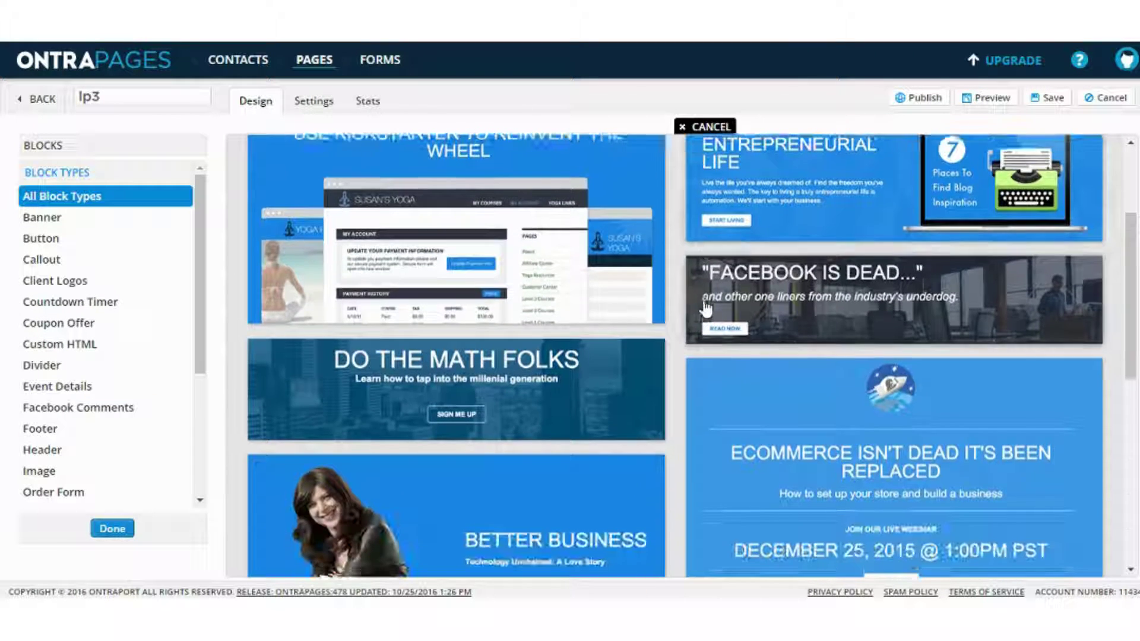
scroll(705, 308, down, 3)
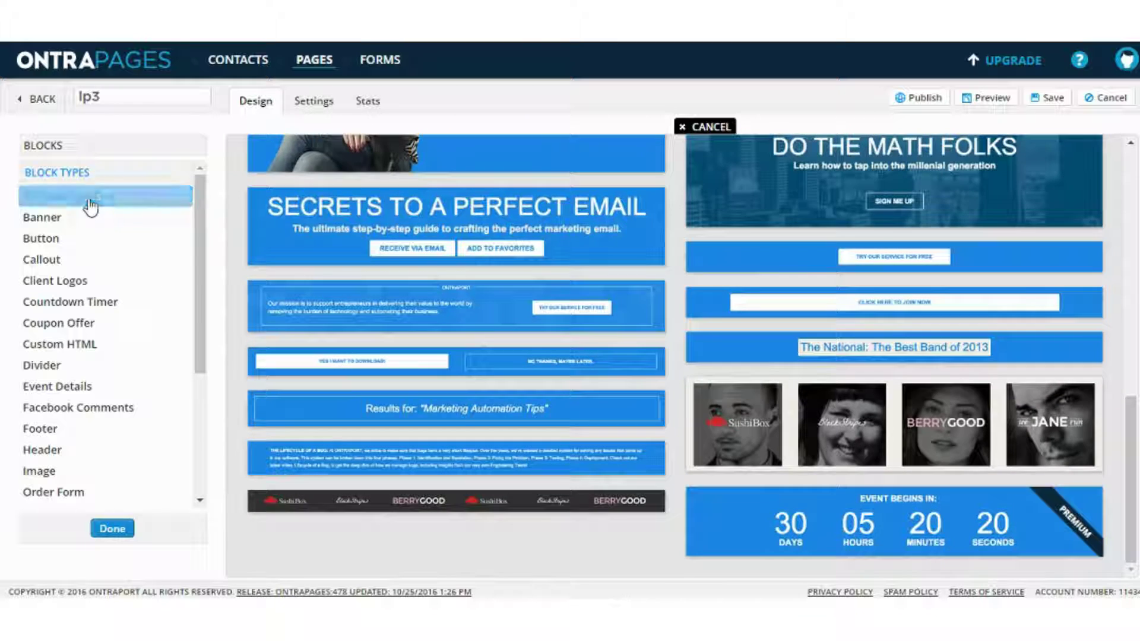
click(92, 220)
click(90, 261)
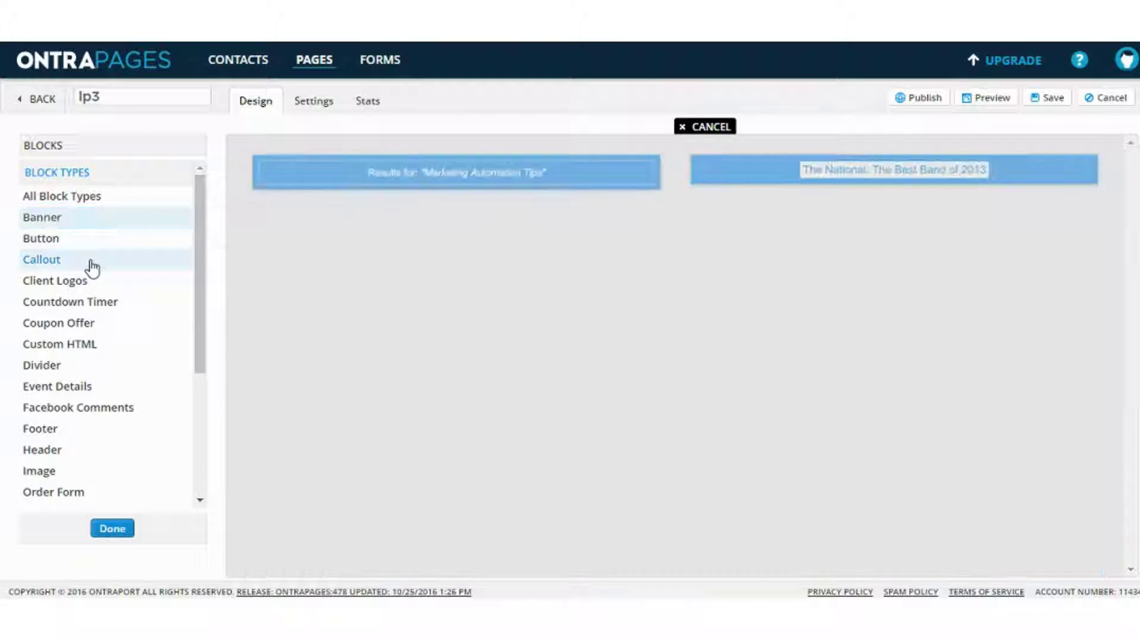
click(93, 284)
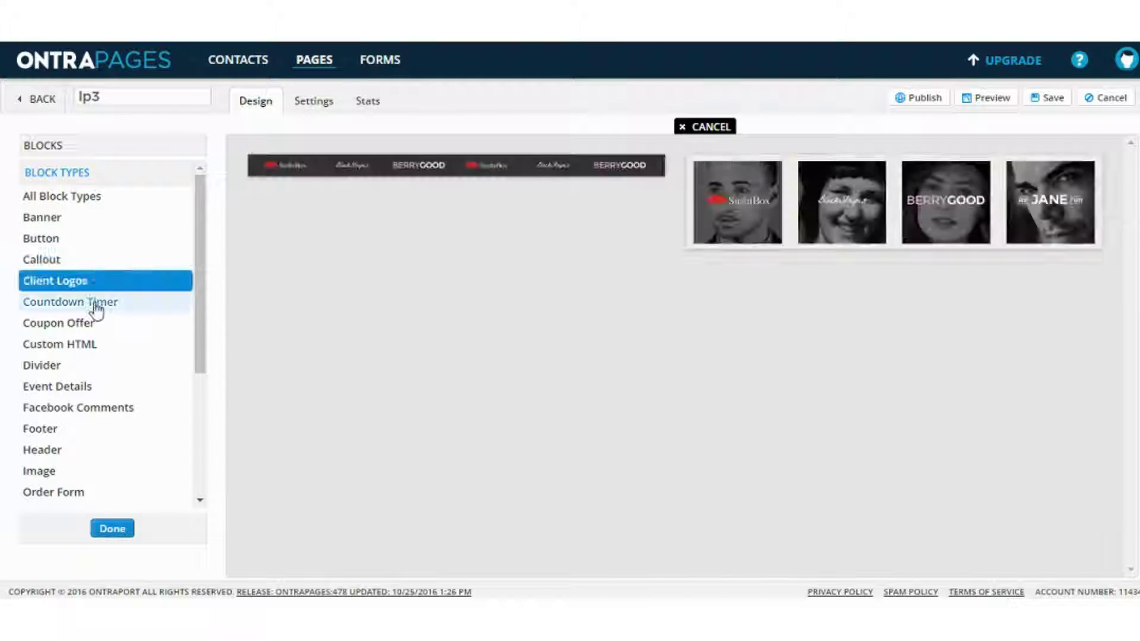
click(93, 303)
click(97, 324)
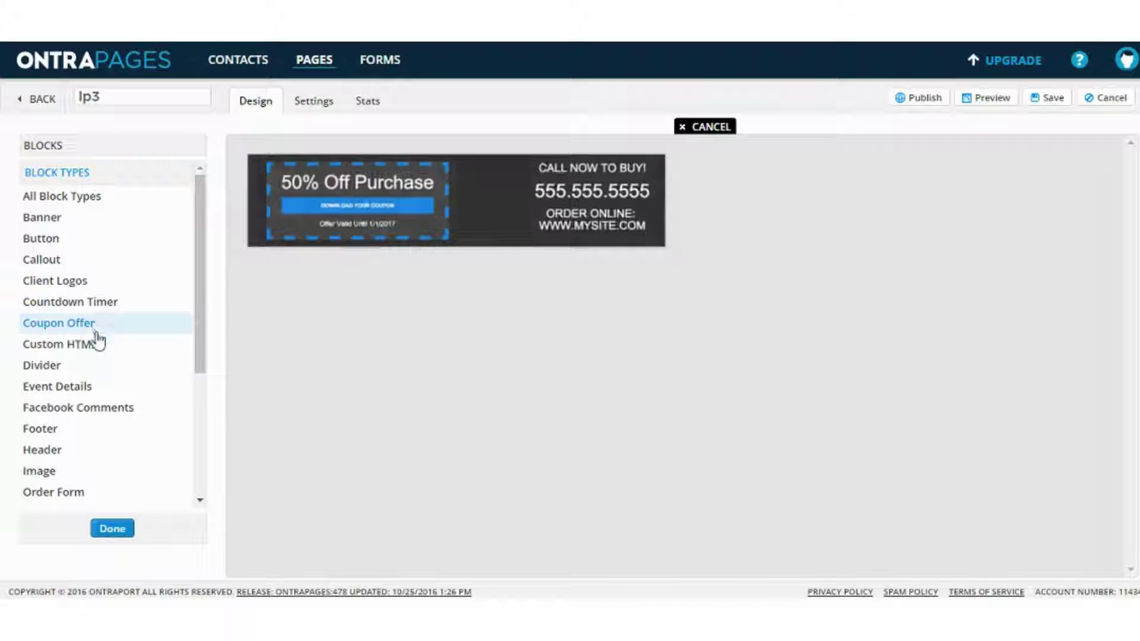
click(94, 343)
click(98, 367)
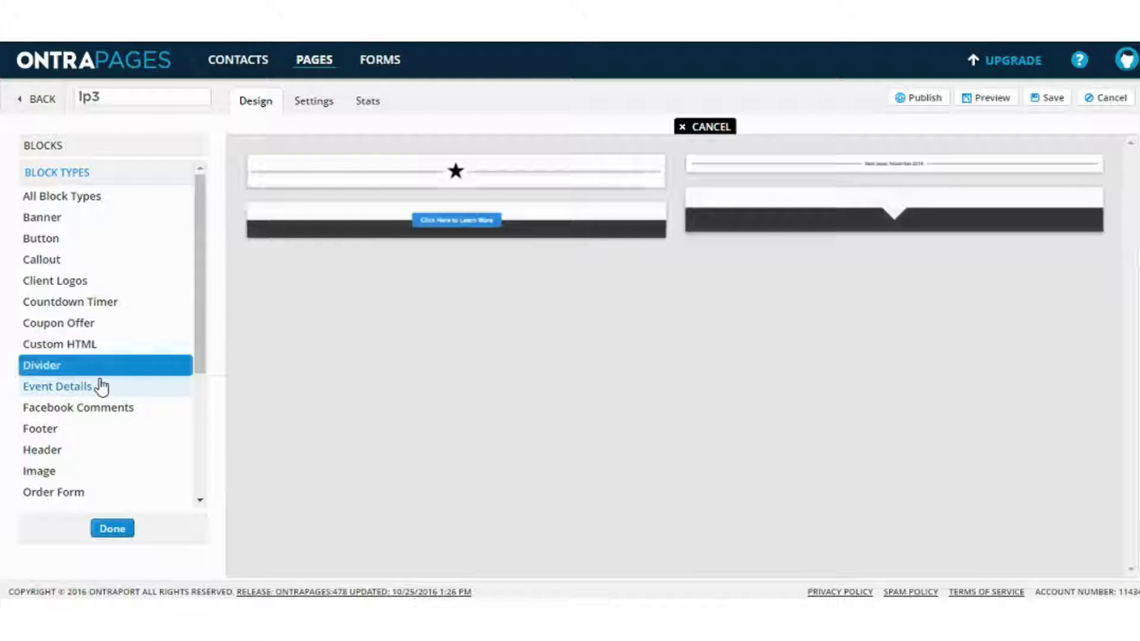
click(101, 387)
click(104, 410)
click(104, 428)
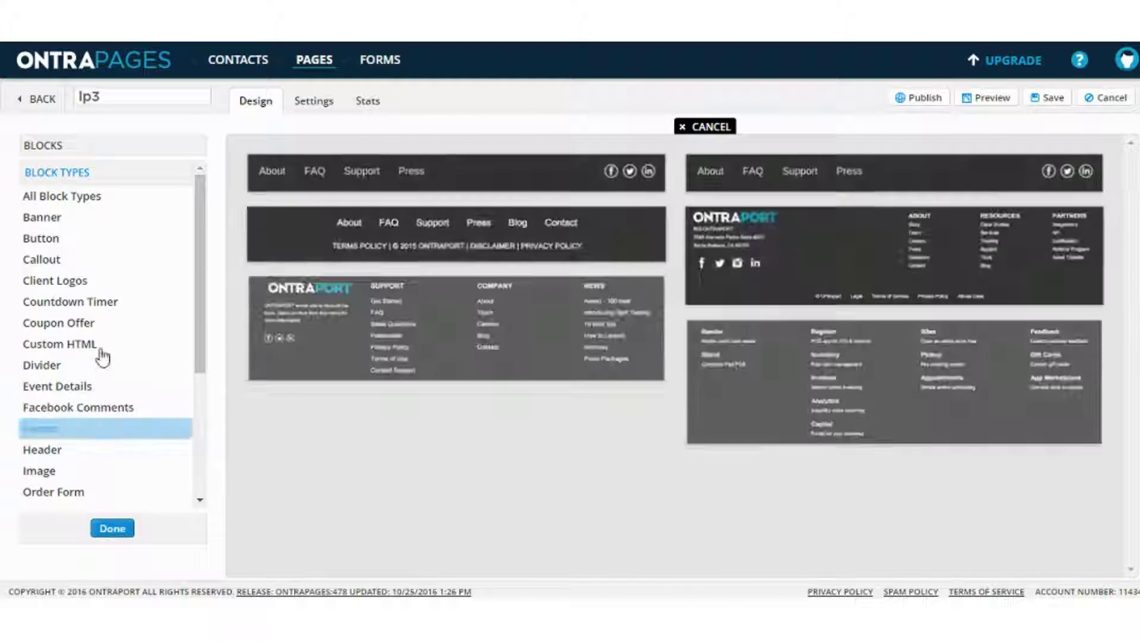
- Add the dark Client Logos strip template to the page
click(105, 301)
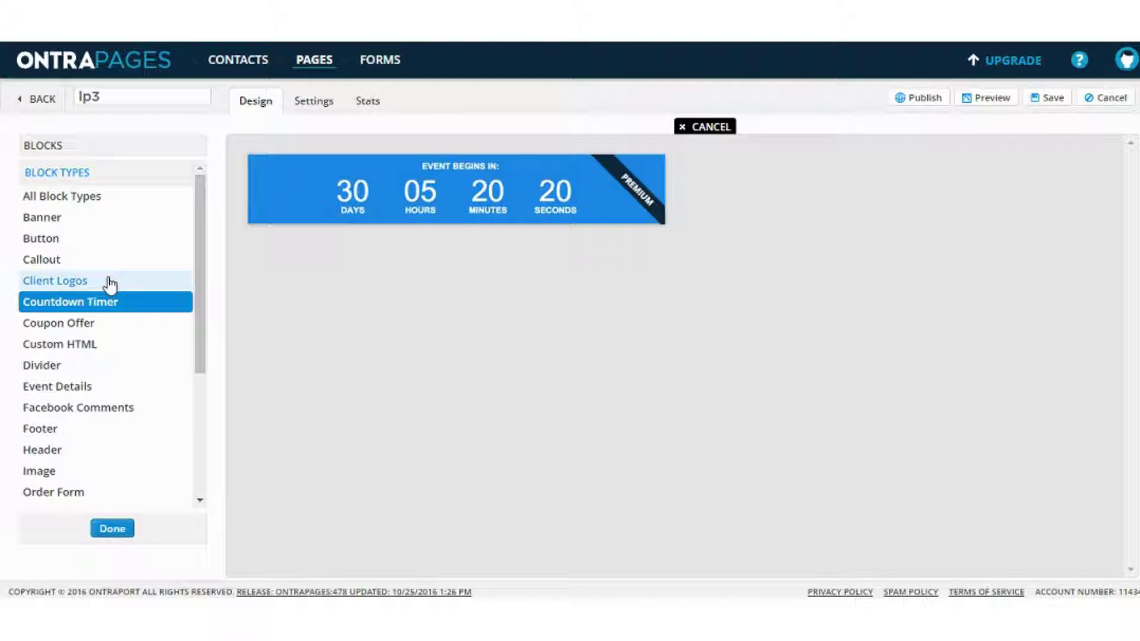
click(106, 283)
click(109, 263)
click(108, 283)
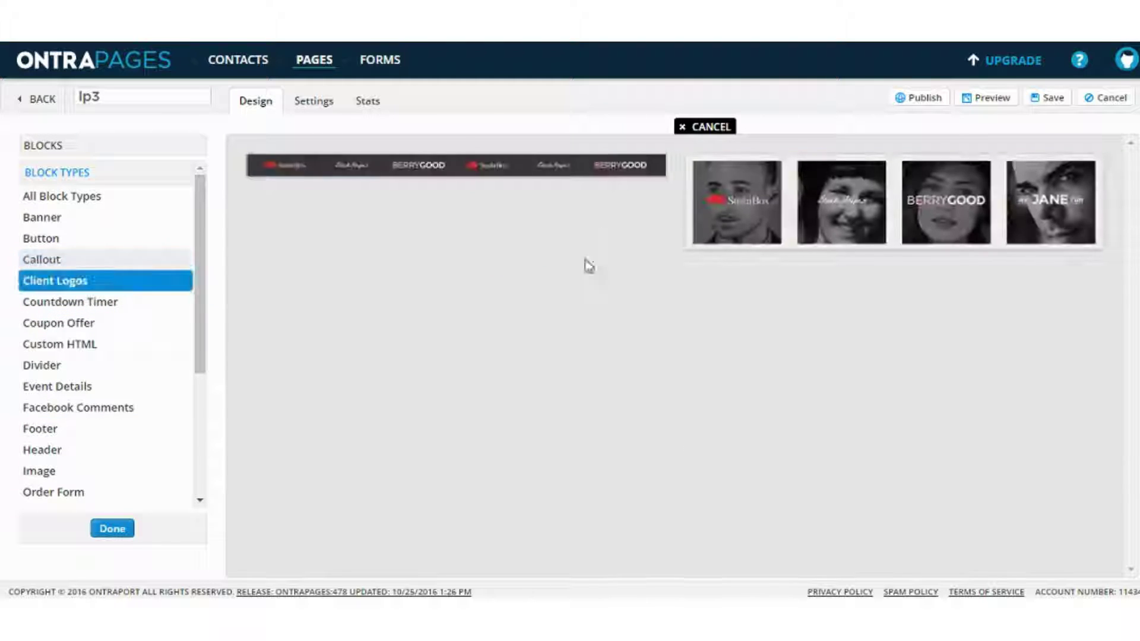
click(596, 174)
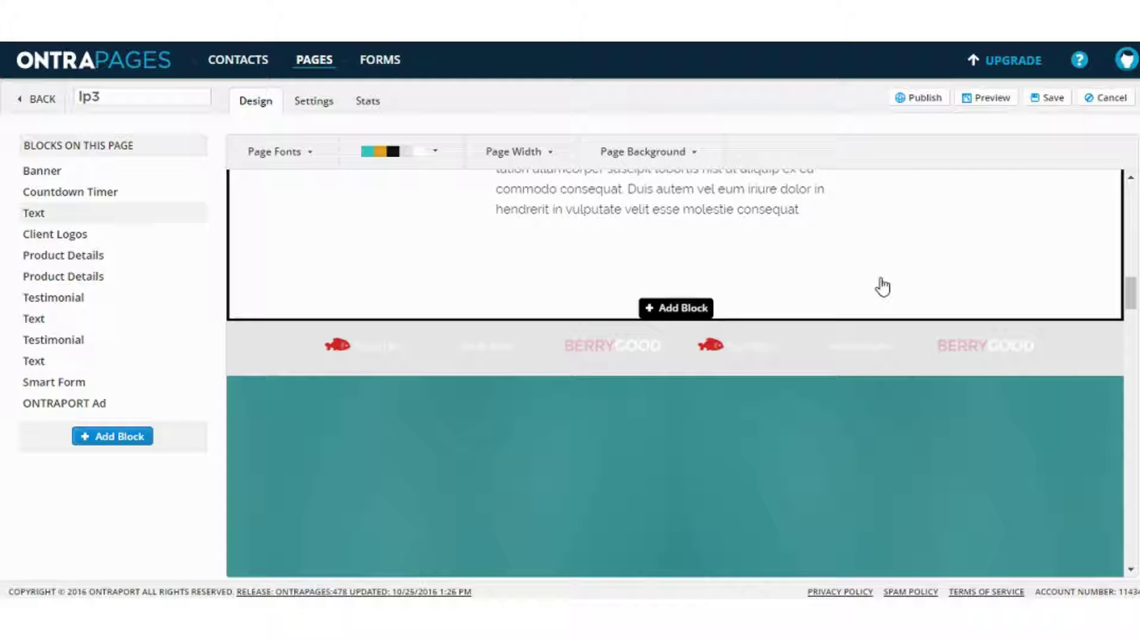
- Scroll through the lp3 page's blocks down to the Smart Form and back up
scroll(882, 287, up, 4)
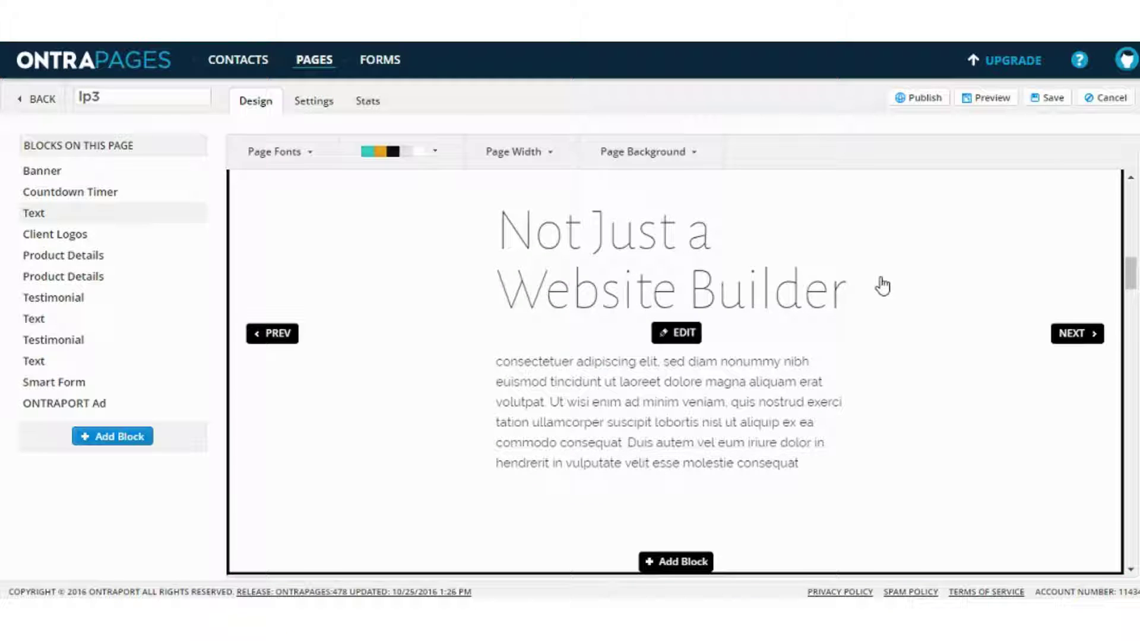
scroll(882, 286, down, 7)
scroll(882, 286, down, 5)
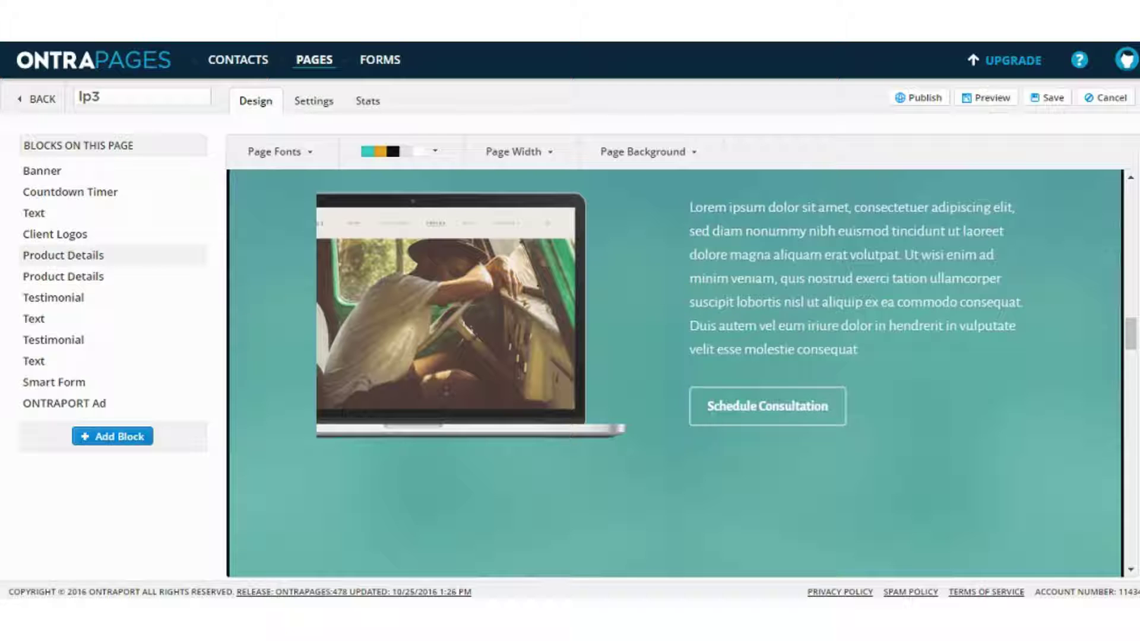
drag(1129, 328, 1119, 570)
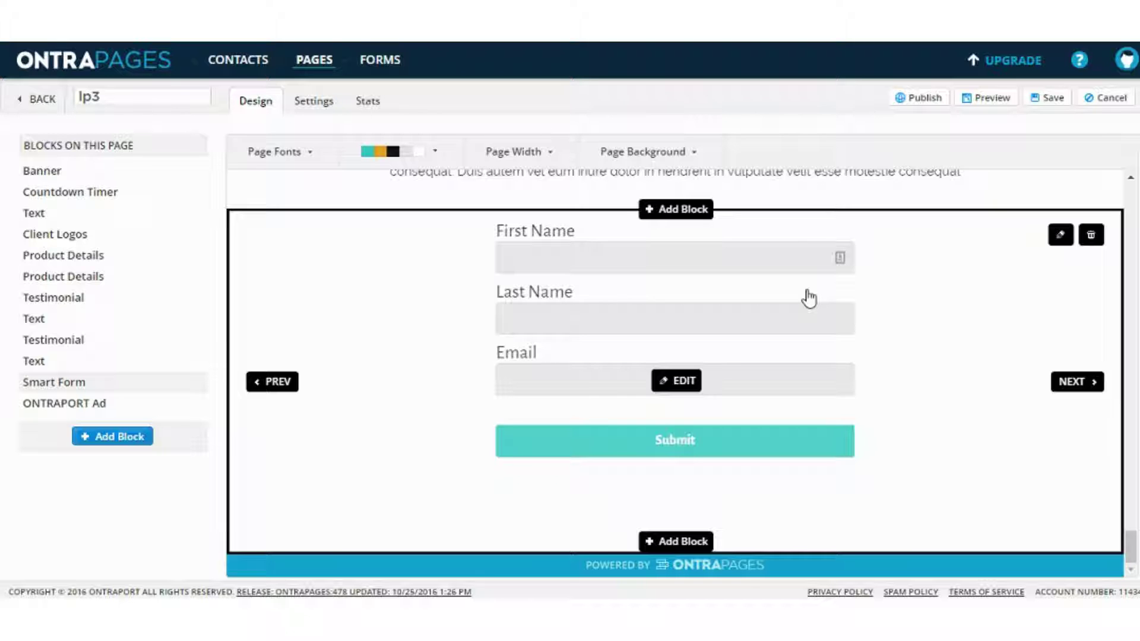
scroll(809, 297, up, 15)
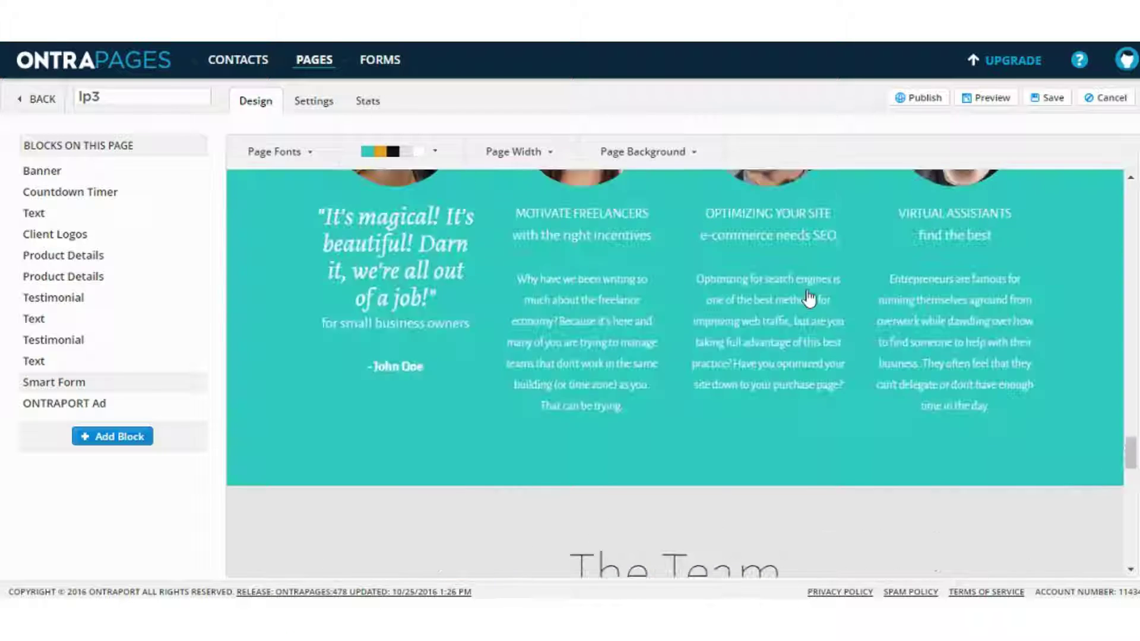
scroll(809, 297, up, 10)
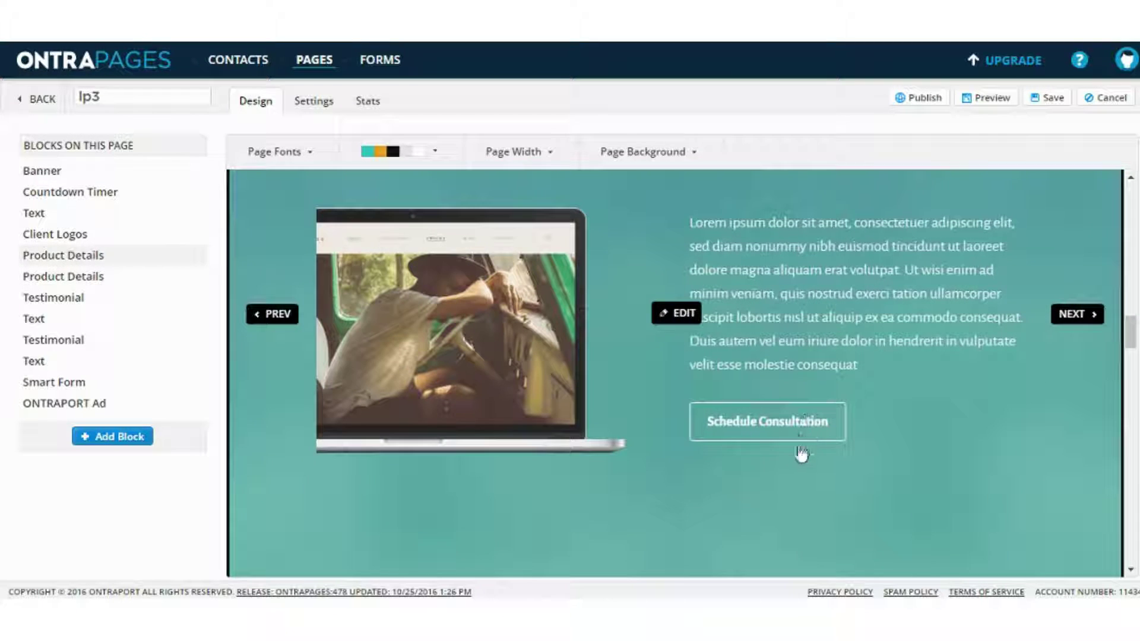
- Link the Schedule Consultation button to form1 as an ONTRAform Lightbox
click(796, 436)
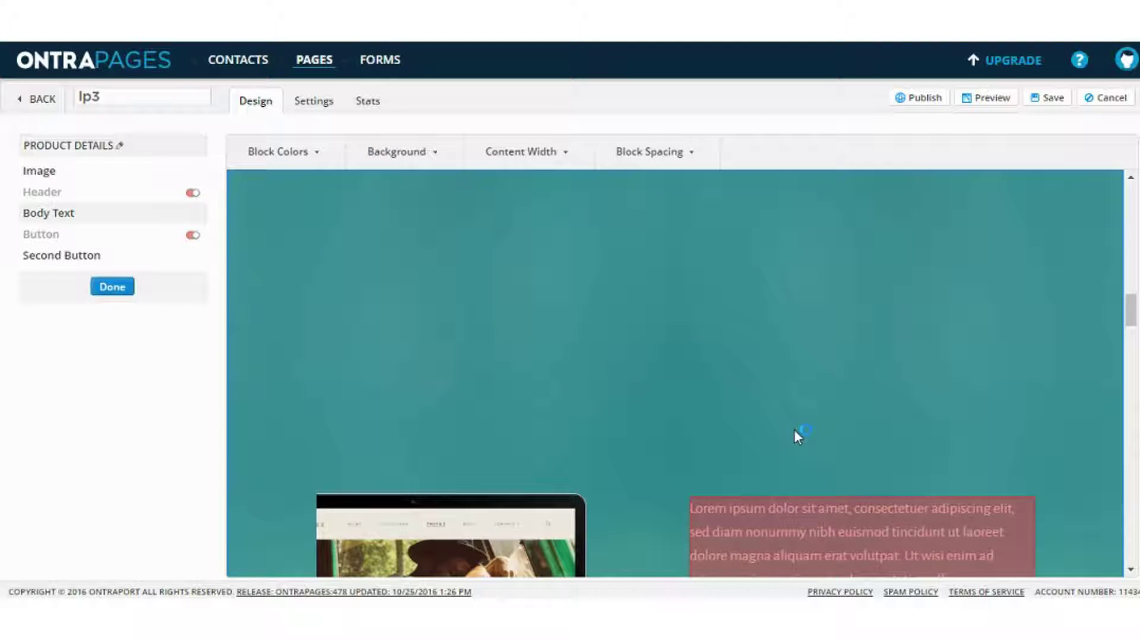
scroll(793, 411, down, 4)
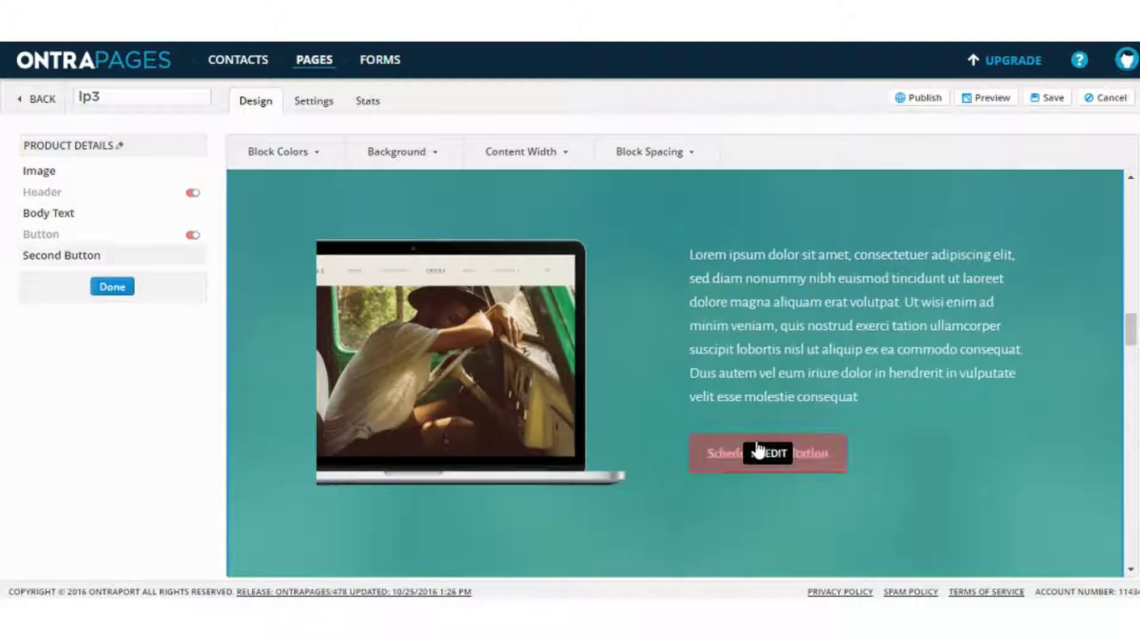
click(764, 453)
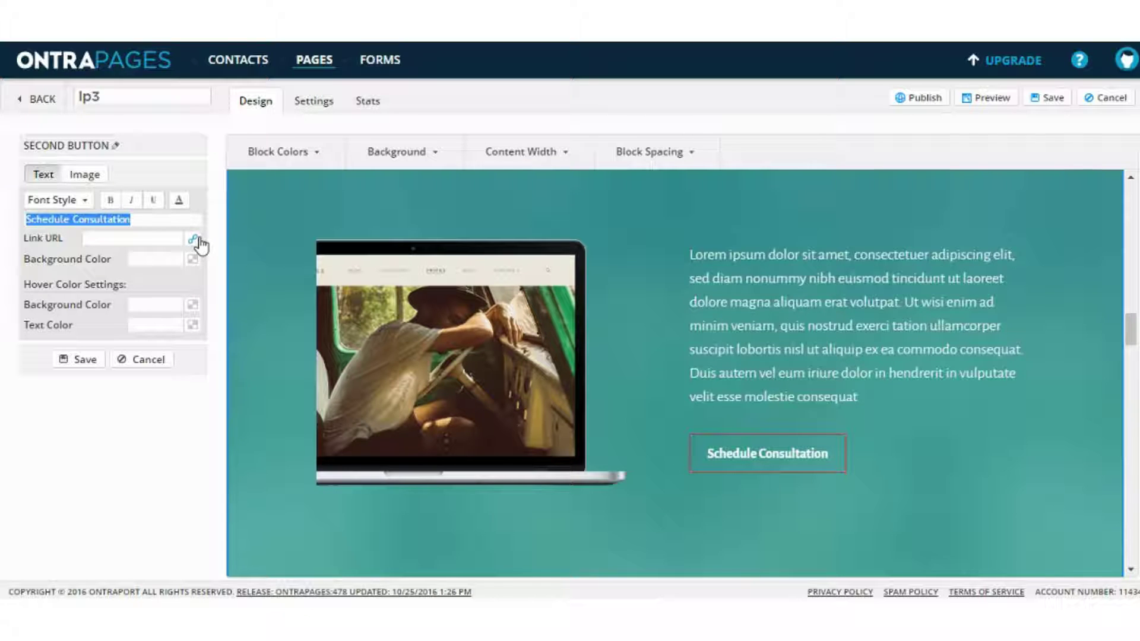
click(193, 240)
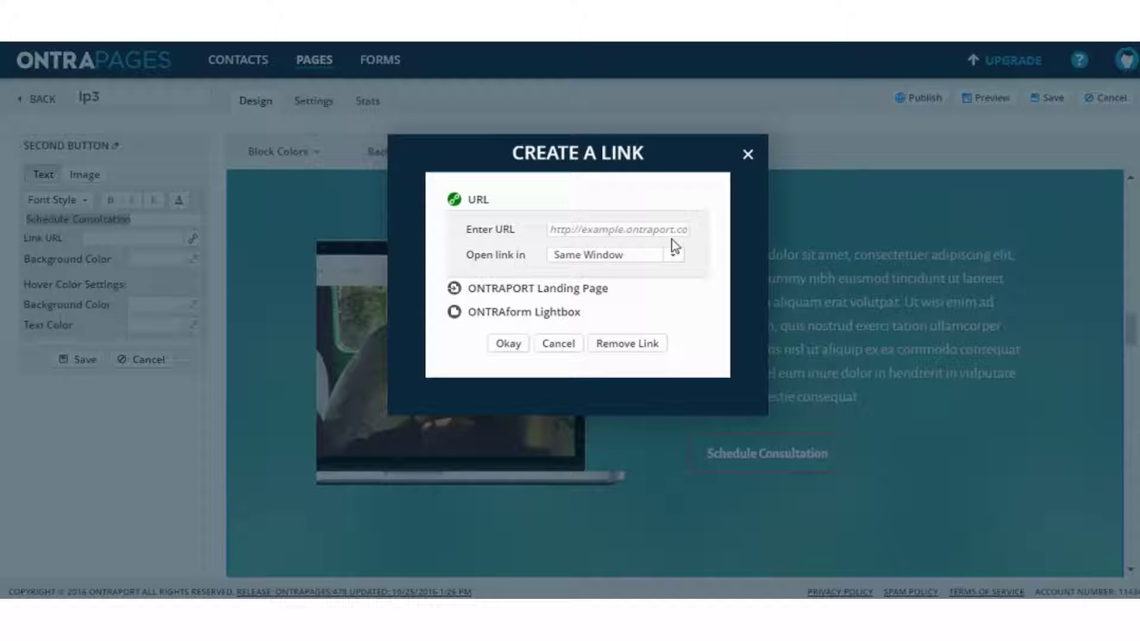
click(542, 314)
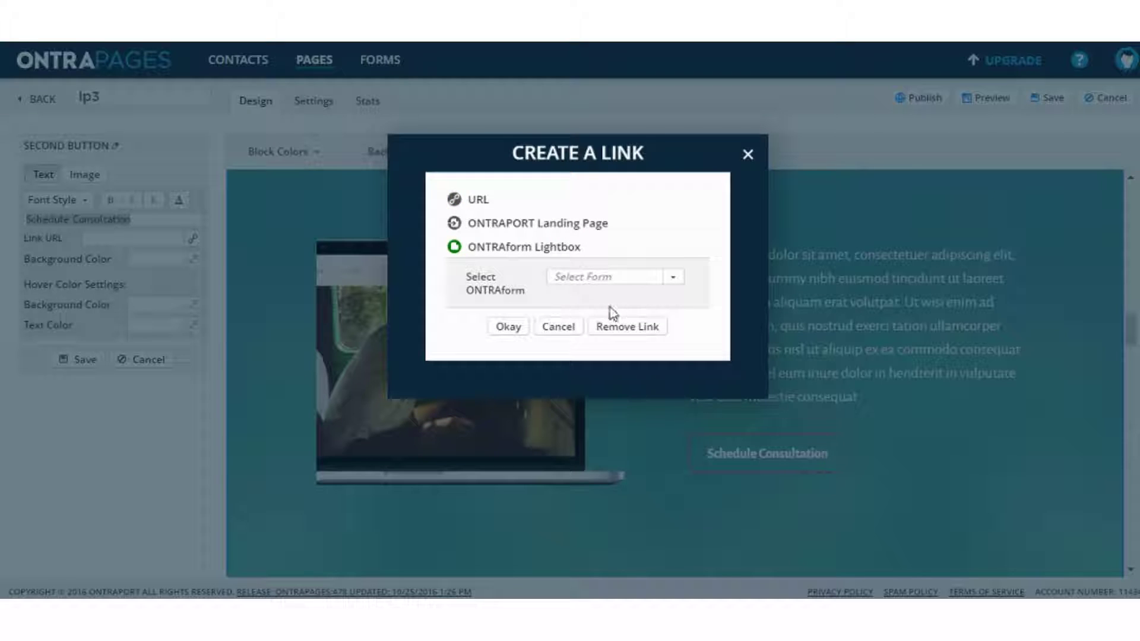
click(673, 279)
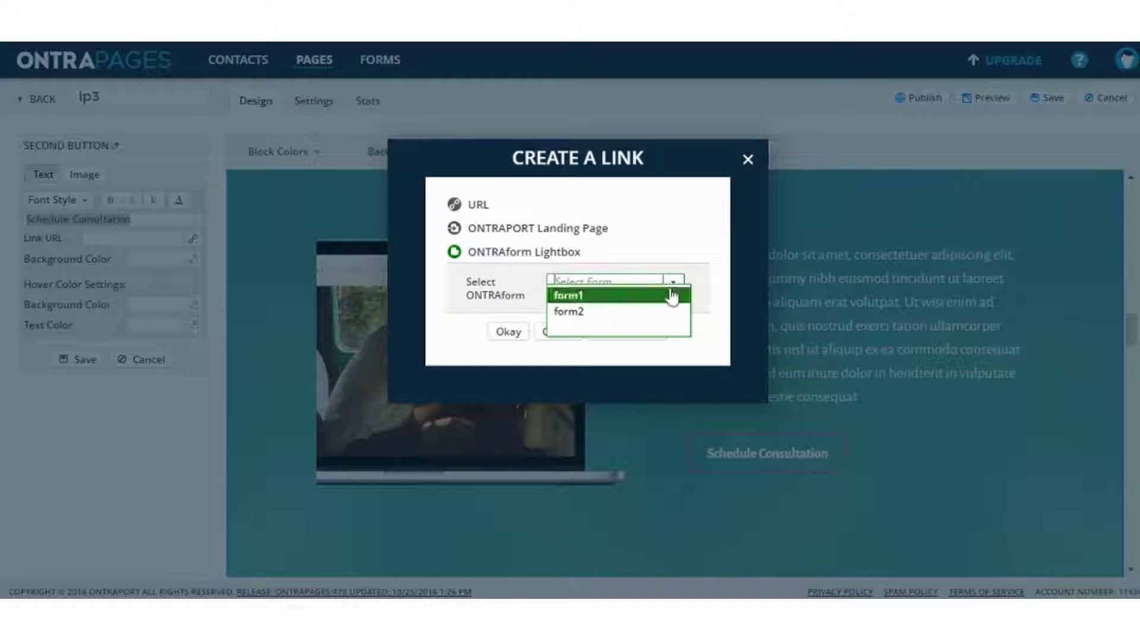
click(672, 297)
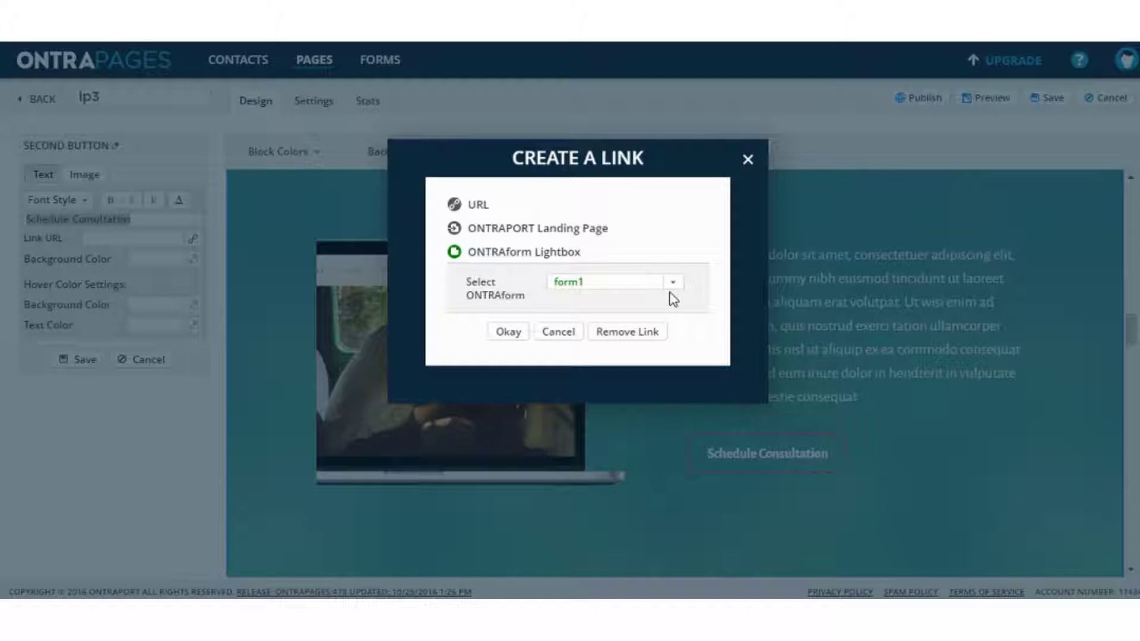
click(509, 333)
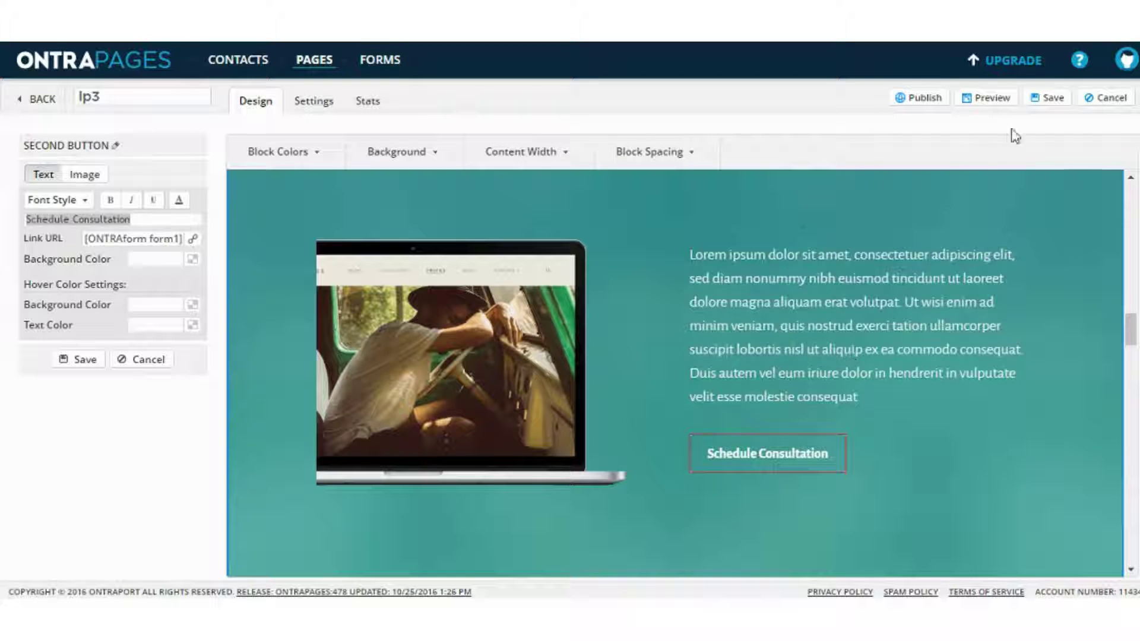
click(990, 101)
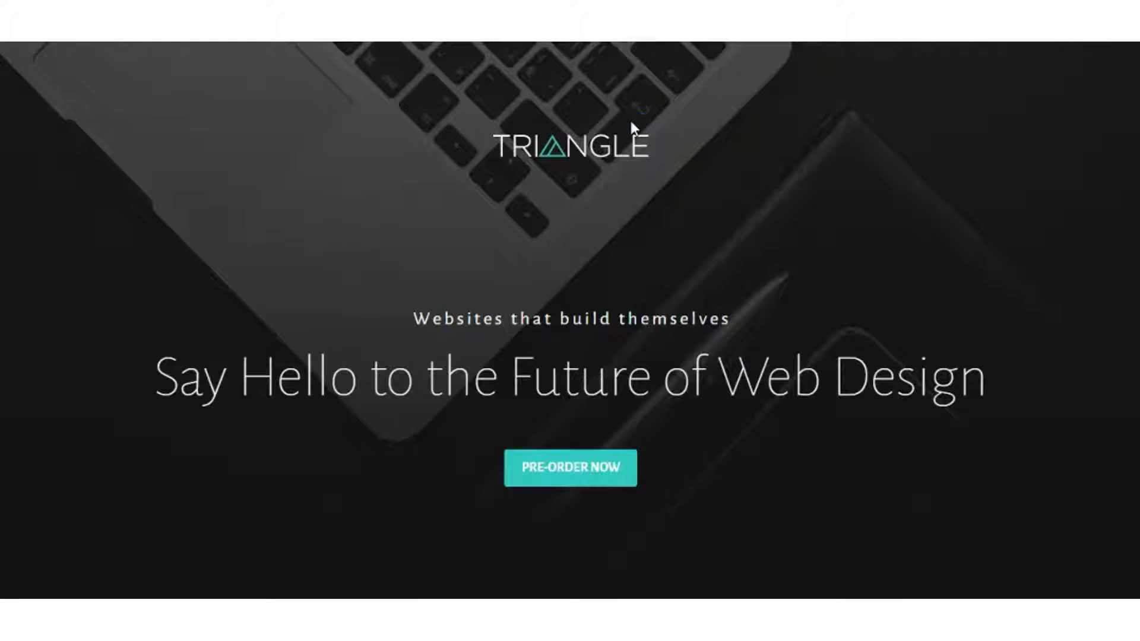
scroll(631, 123, down, 15)
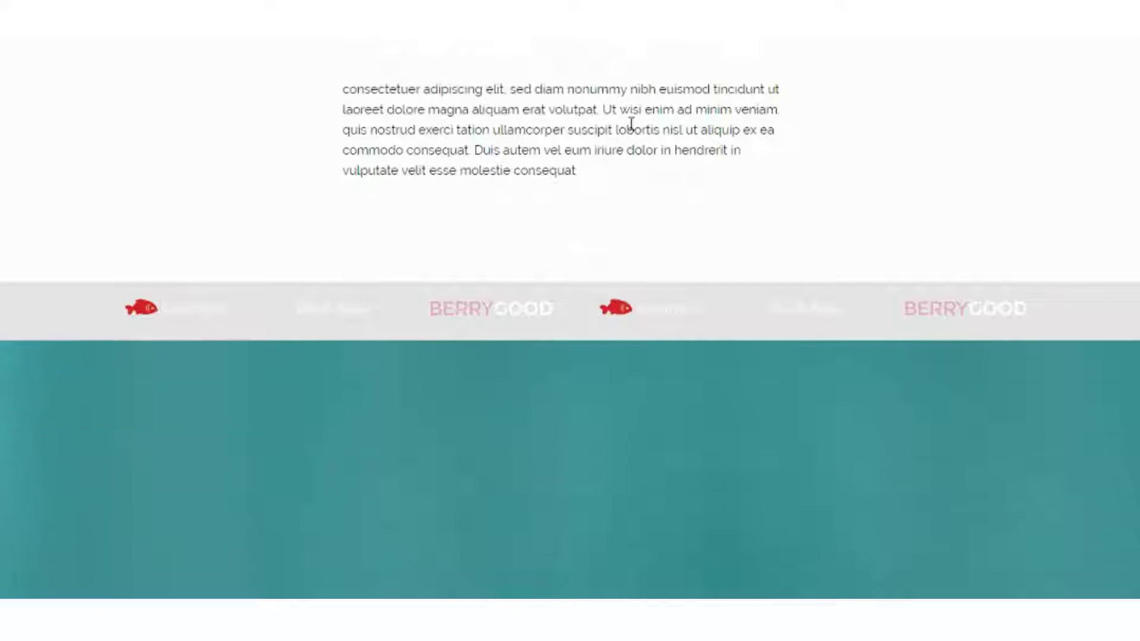
scroll(631, 124, down, 10)
click(652, 324)
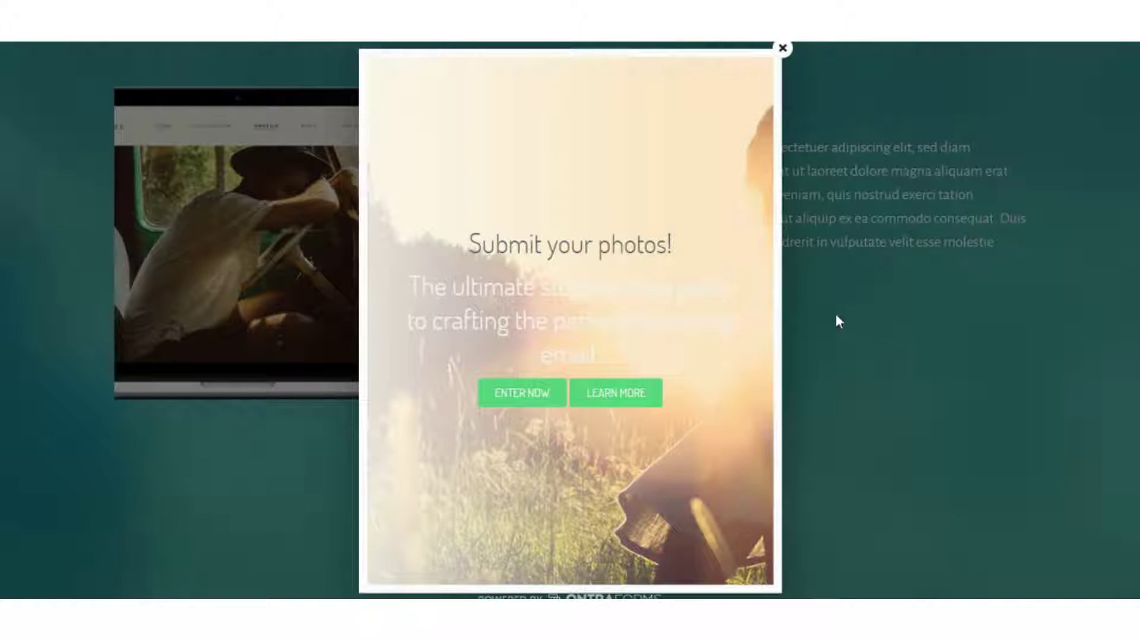
click(783, 49)
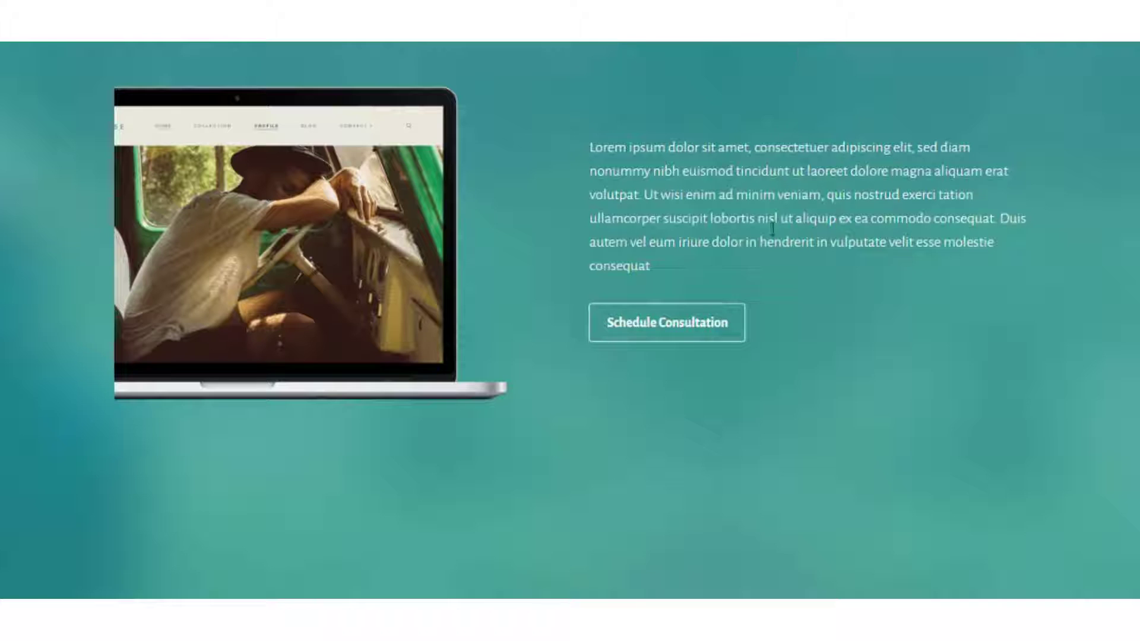
click(728, 328)
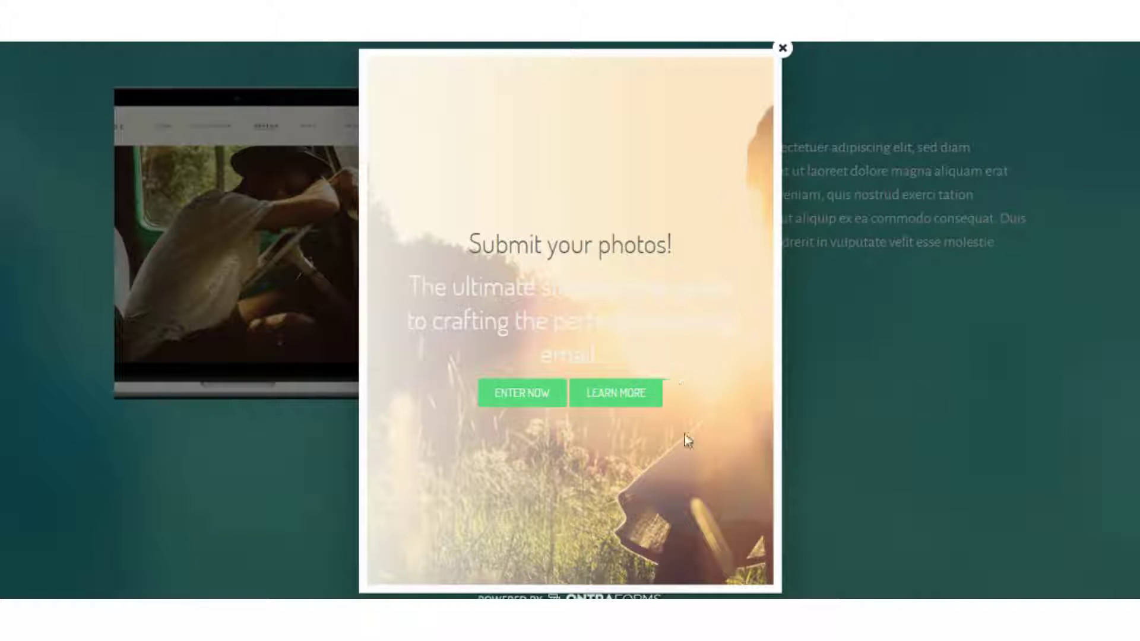
click(782, 48)
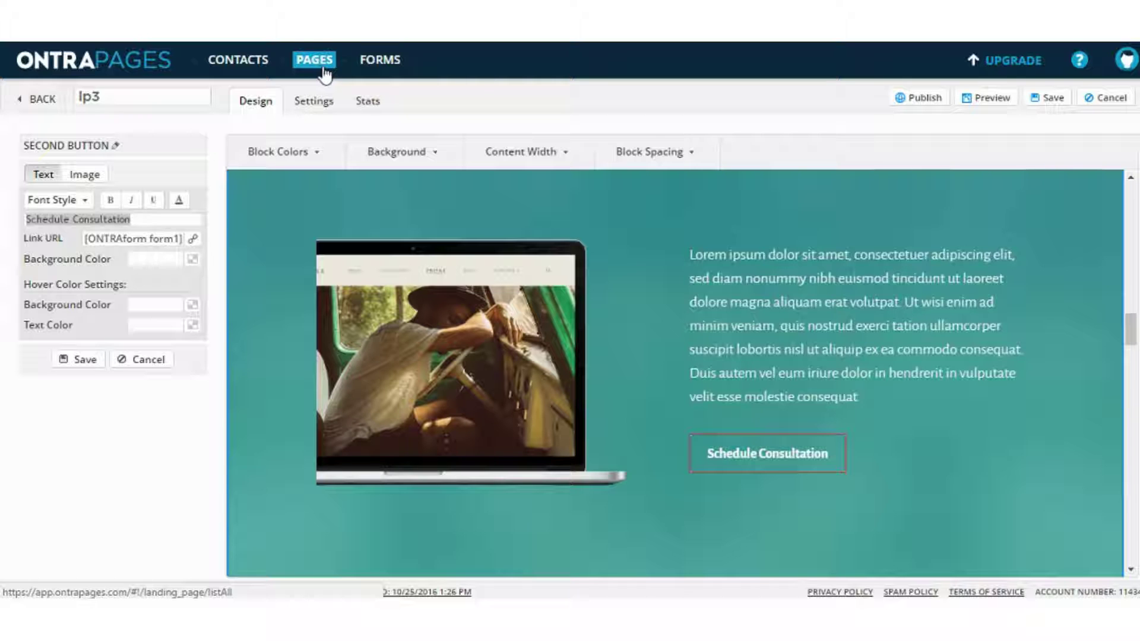
- Start a new form from the Redcup coffee template in the form gallery
click(380, 61)
scroll(247, 450, down, 3)
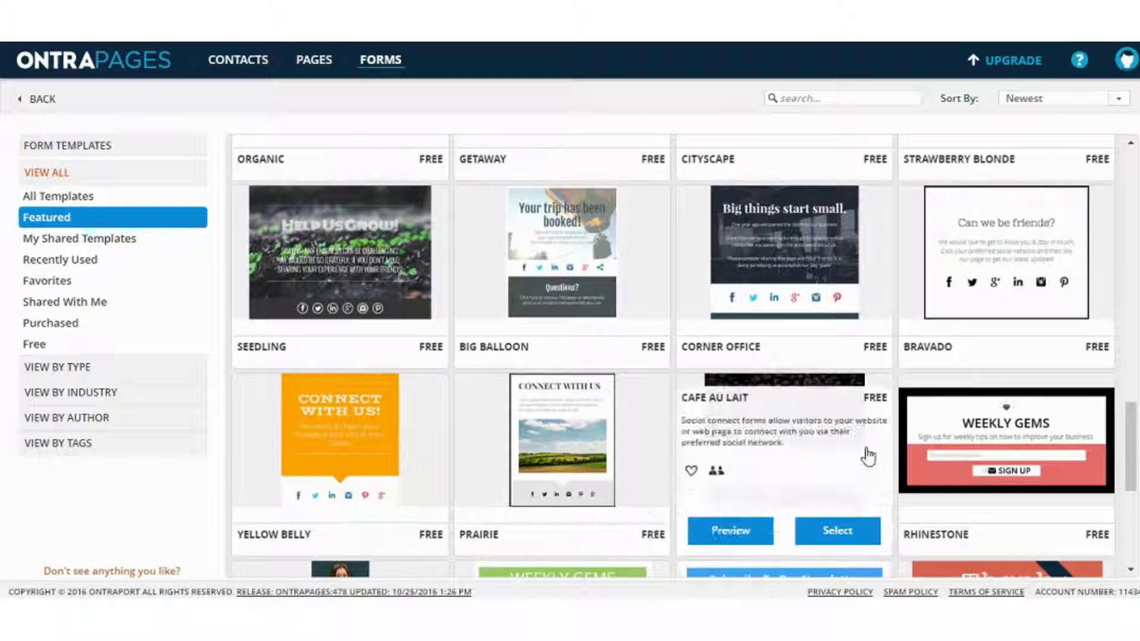
mouse_move(999, 433)
click(1059, 530)
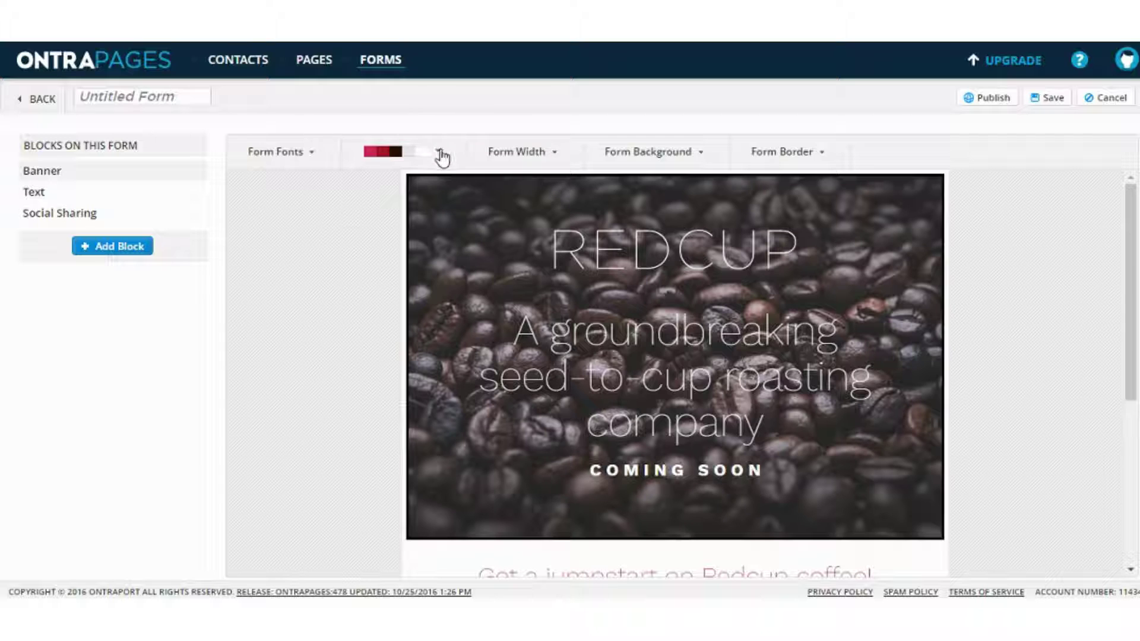
- Glance at the colour schemes, then step the banner through its variants to the REDCUP layout
click(439, 153)
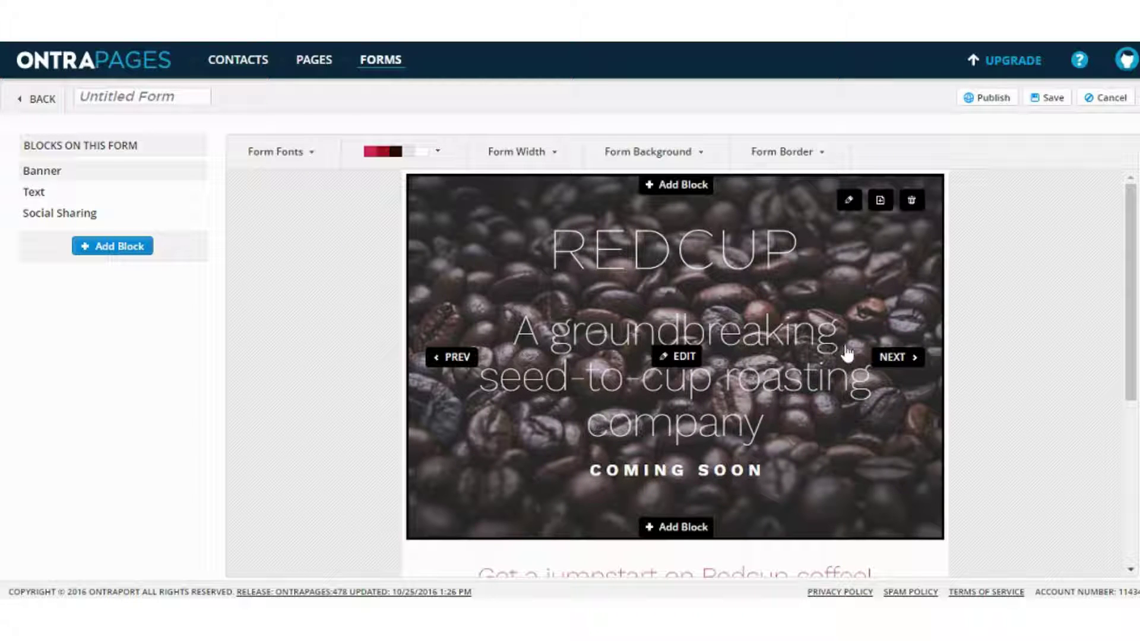
click(894, 357)
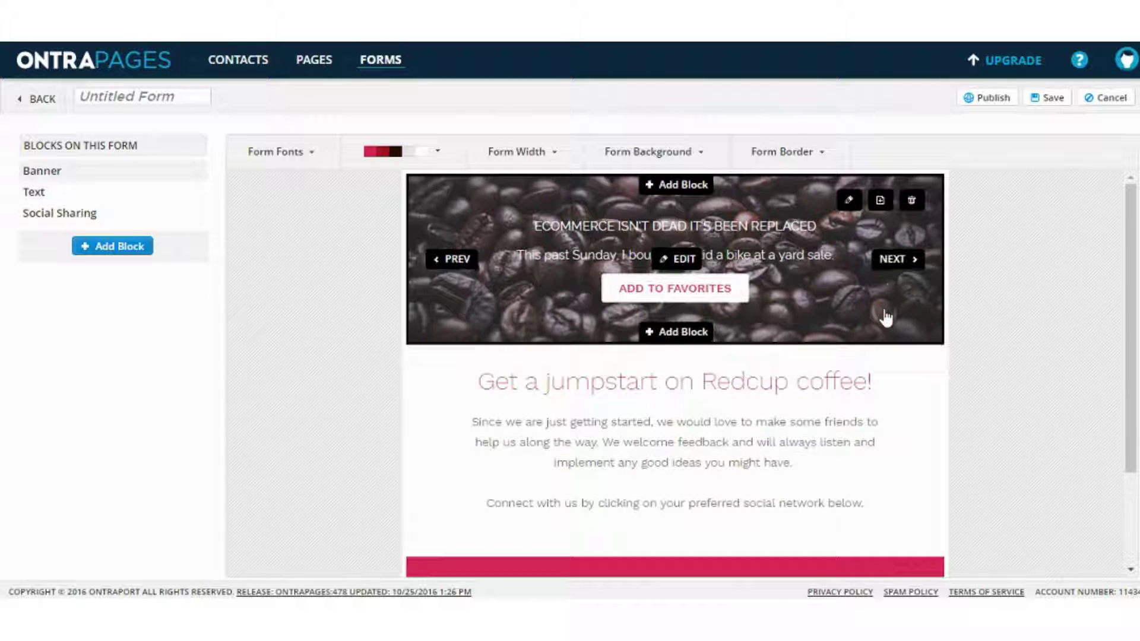
click(891, 272)
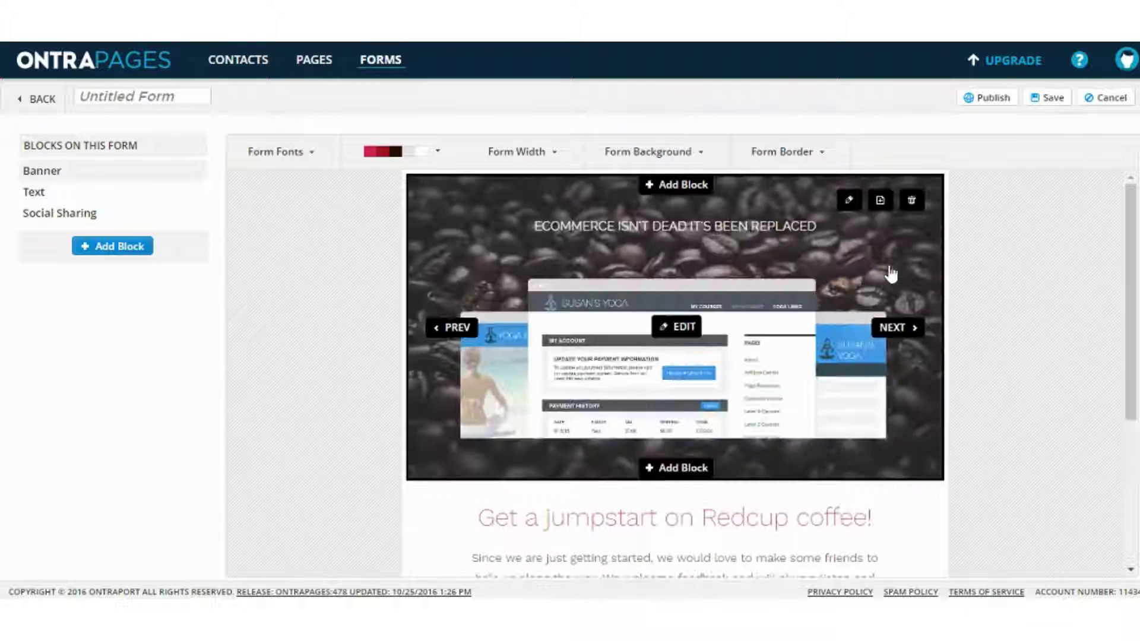
click(895, 328)
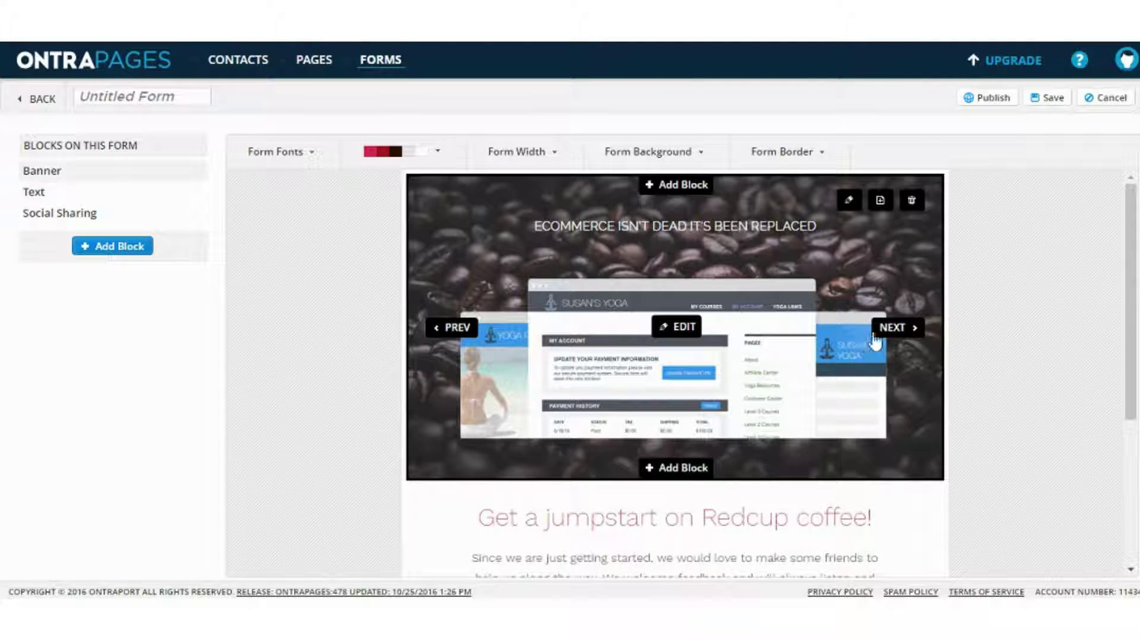
click(897, 328)
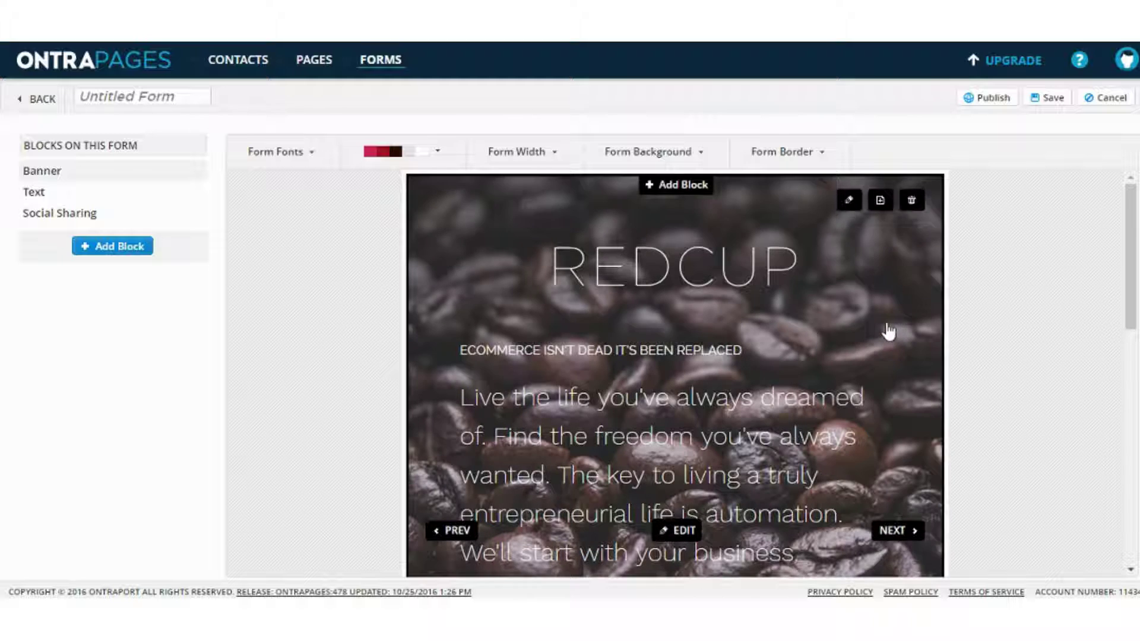
- Keep cycling the banner through its layouts, ending on a much shorter variant
scroll(888, 331, down, 1)
scroll(888, 332, down, 2)
scroll(888, 325, down, 3)
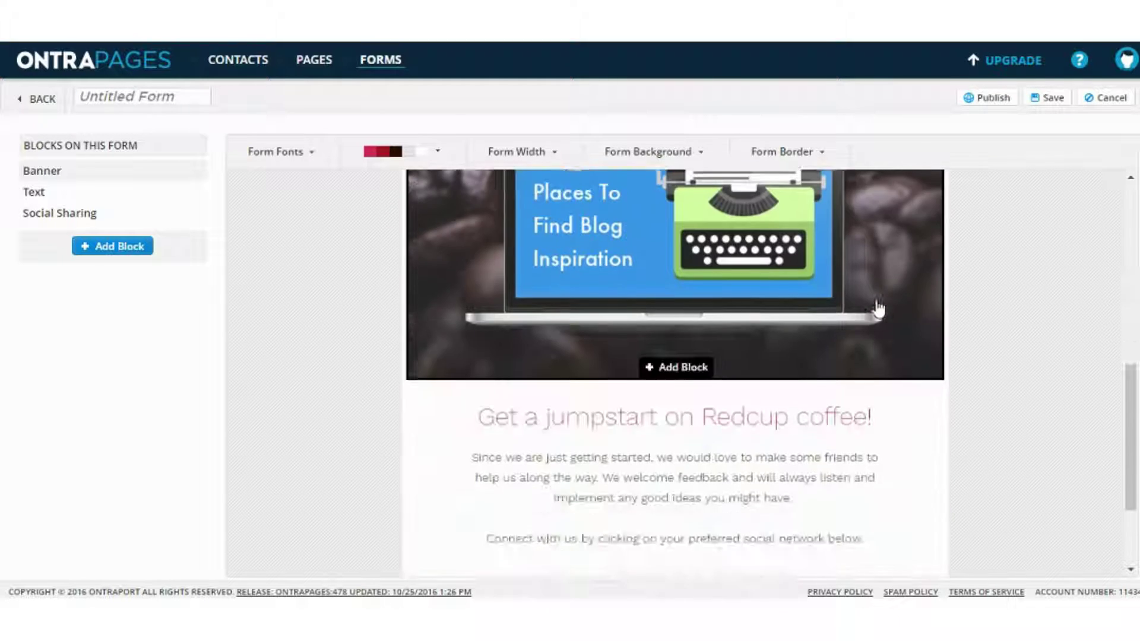
scroll(879, 308, up, 1)
scroll(878, 309, up, 4)
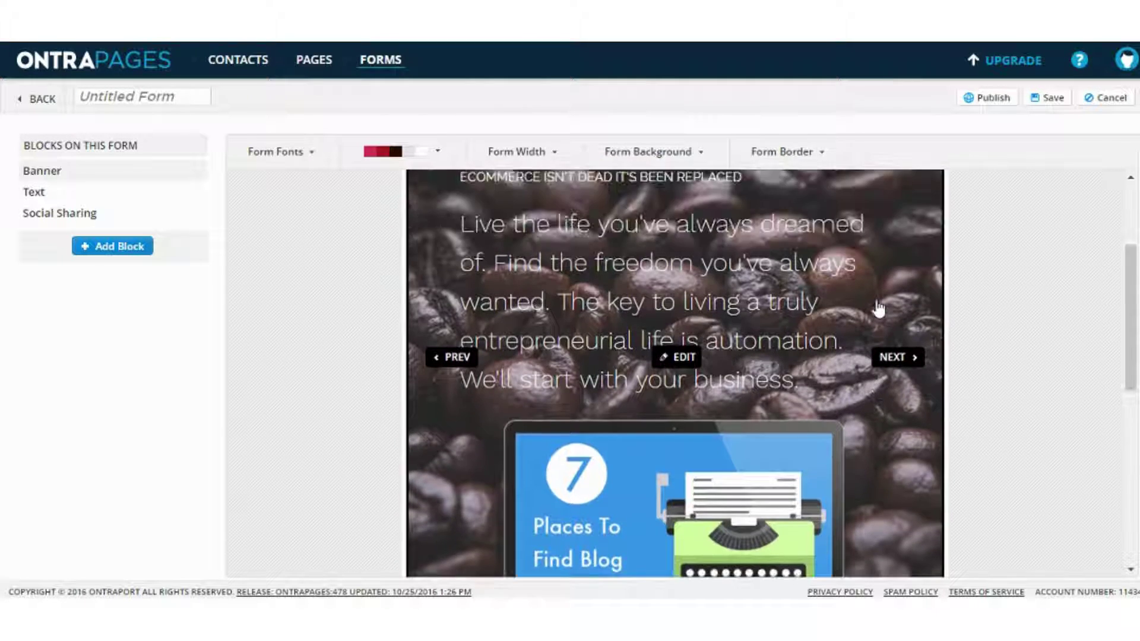
click(886, 362)
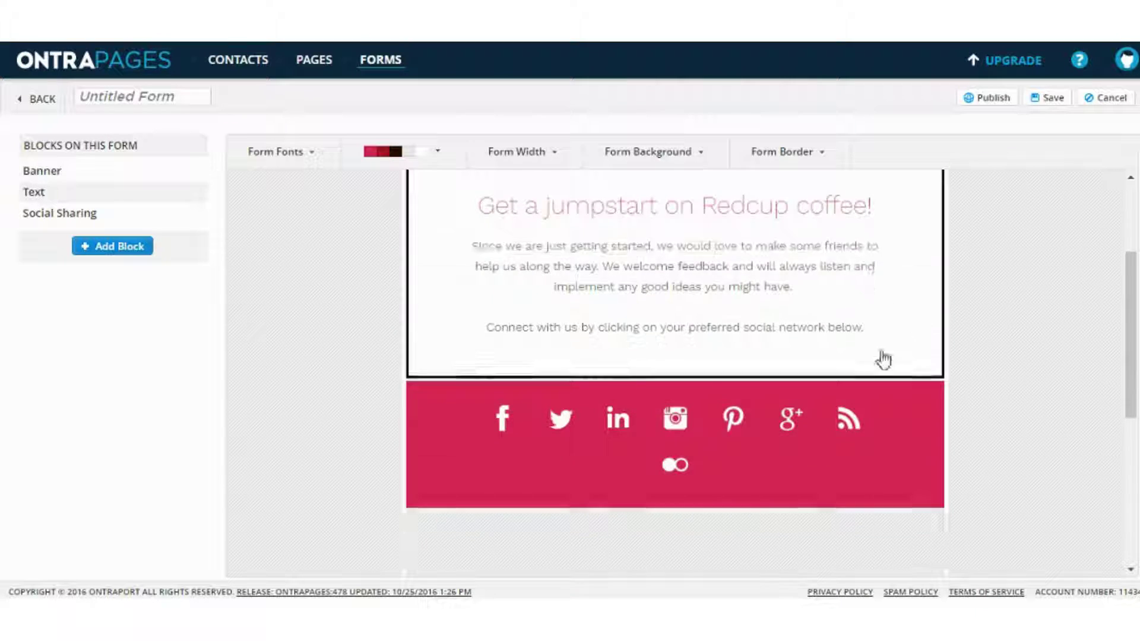
mouse_move(886, 315)
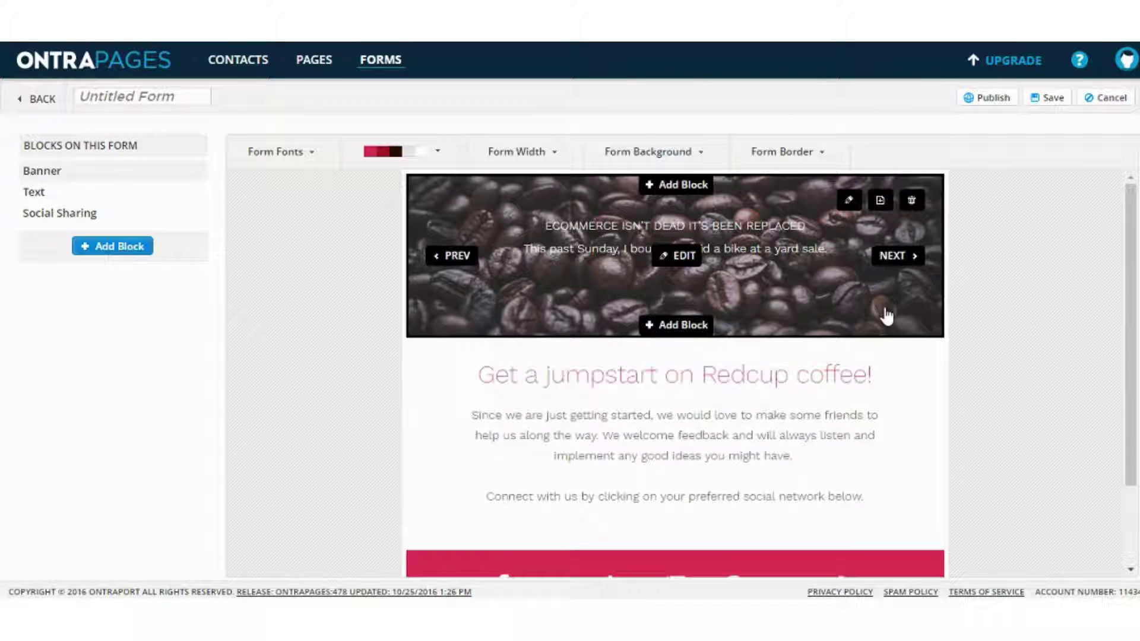
click(891, 255)
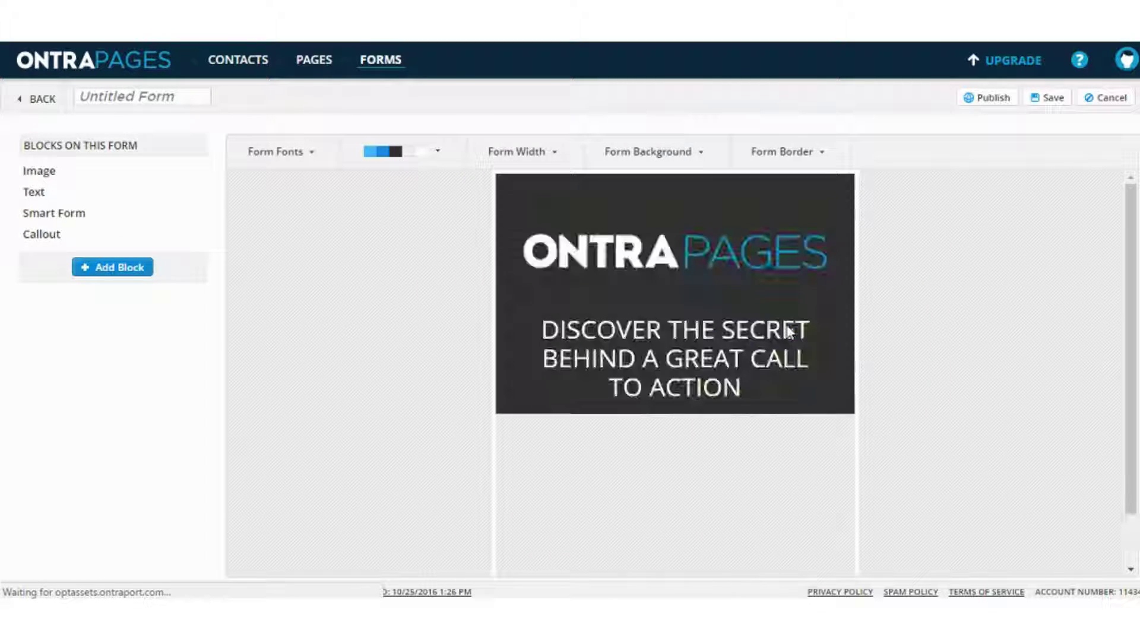
- Try the sign-up block's First Name plus Email layout, then revert to Email-only
scroll(821, 404, down, 1)
mouse_move(821, 403)
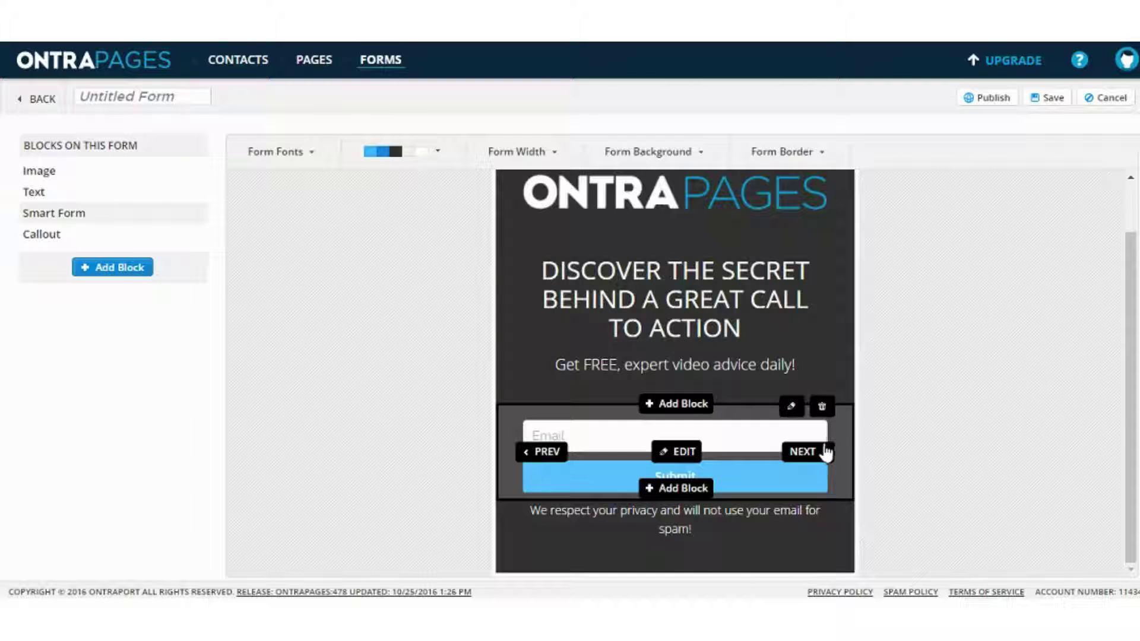
click(825, 453)
scroll(809, 443, down, 4)
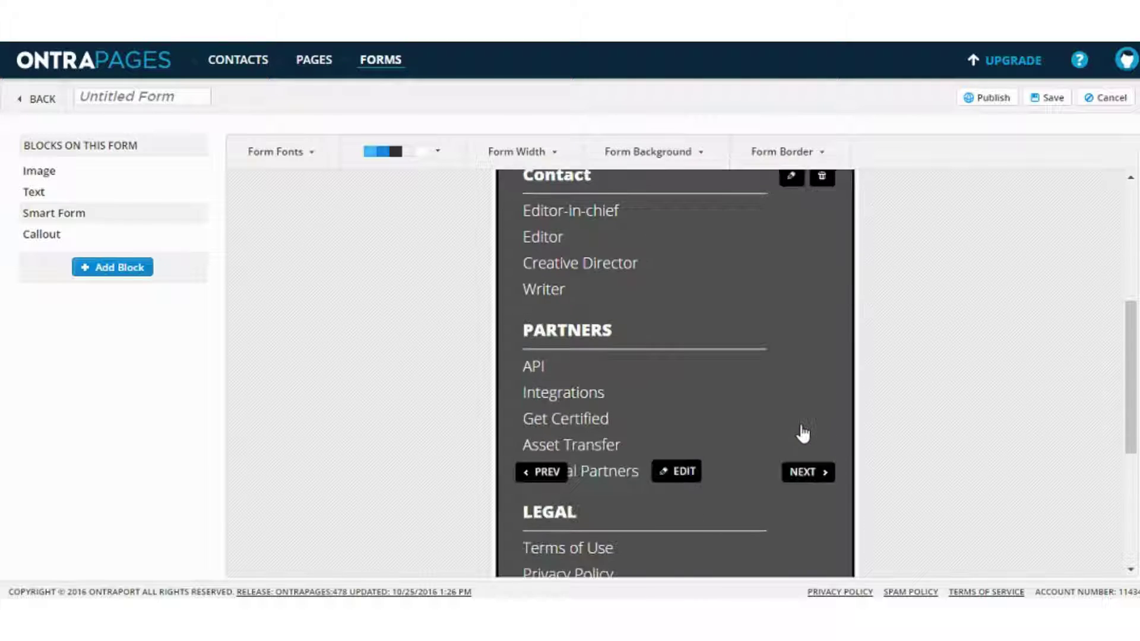
click(547, 478)
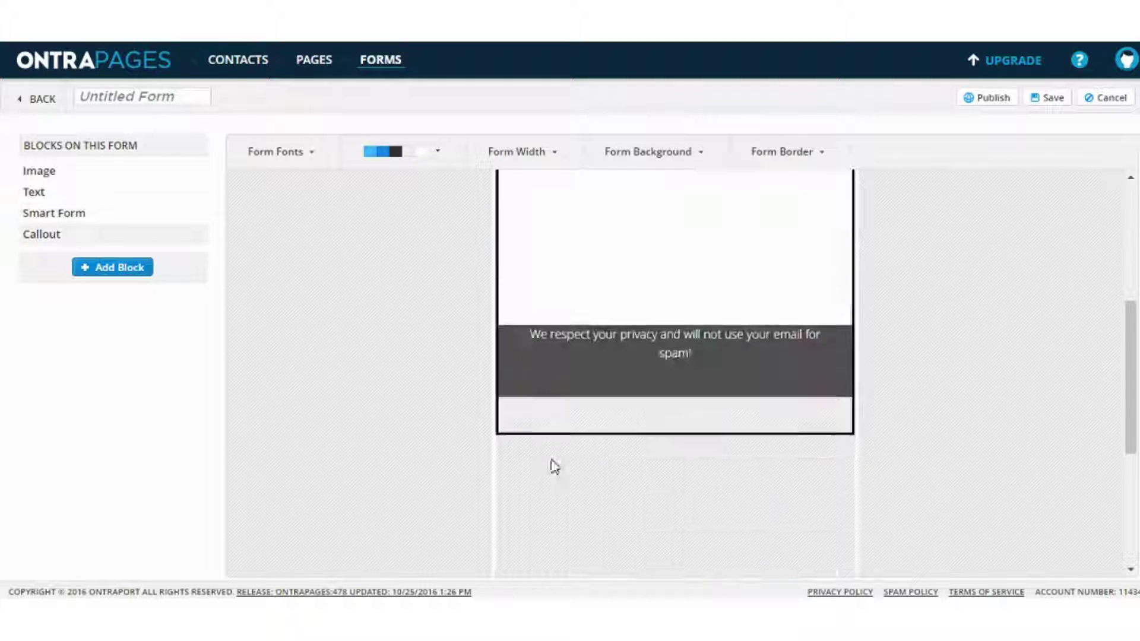
scroll(556, 445, up, 4)
scroll(561, 430, up, 1)
mouse_move(694, 437)
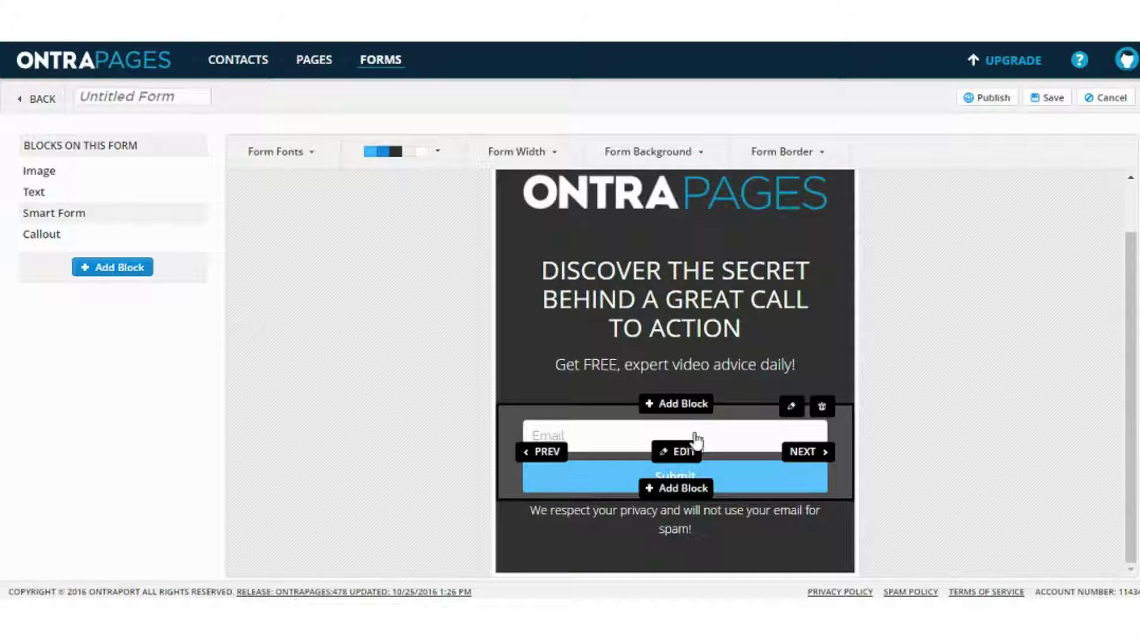
click(556, 451)
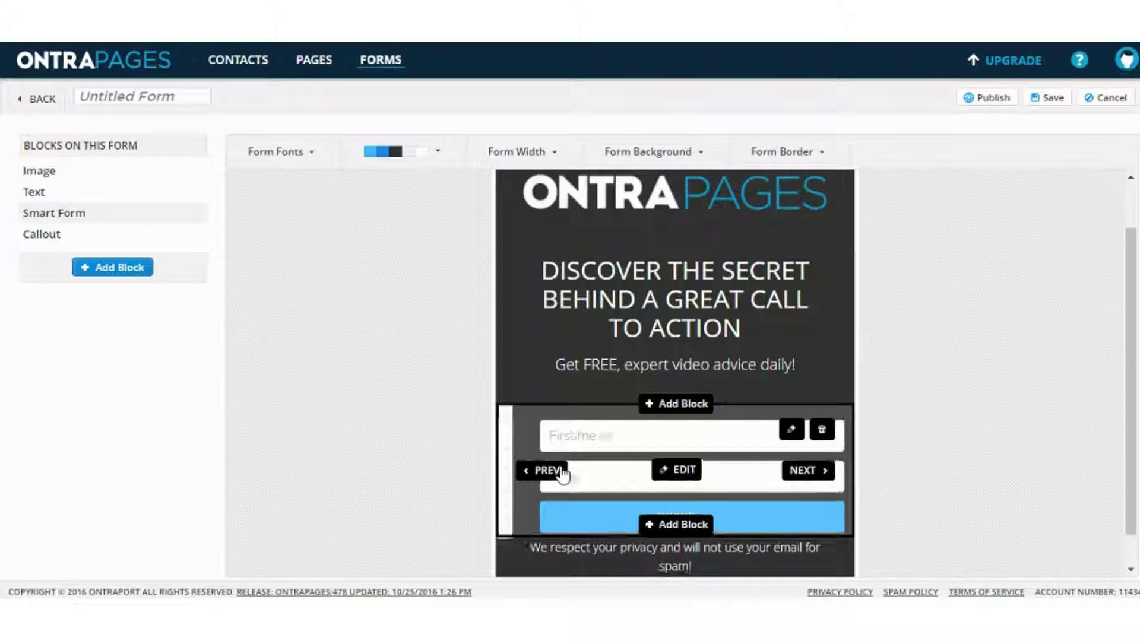
click(562, 473)
- Cycle the sign-up block through further layouts before restoring the Email and Submit layout
click(790, 461)
click(805, 482)
click(806, 462)
click(805, 469)
scroll(800, 477, down, 6)
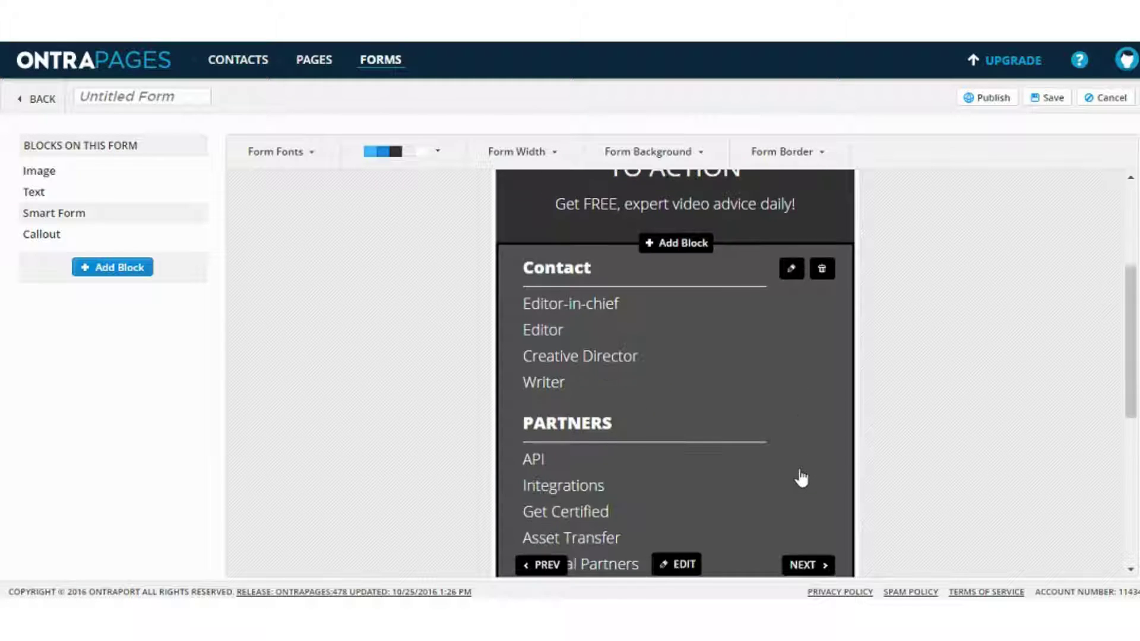
scroll(792, 473, down, 2)
scroll(781, 453, up, 5)
scroll(751, 406, down, 2)
click(537, 311)
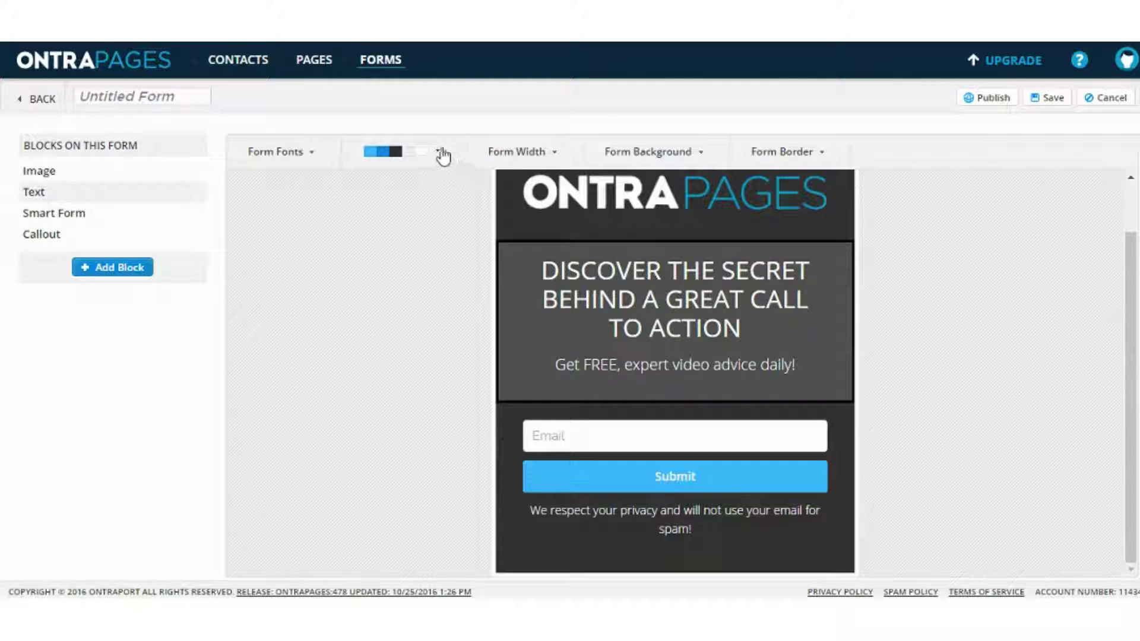
- Review the colour scheme and Form Width options, then open the sign-up block for editing
click(440, 154)
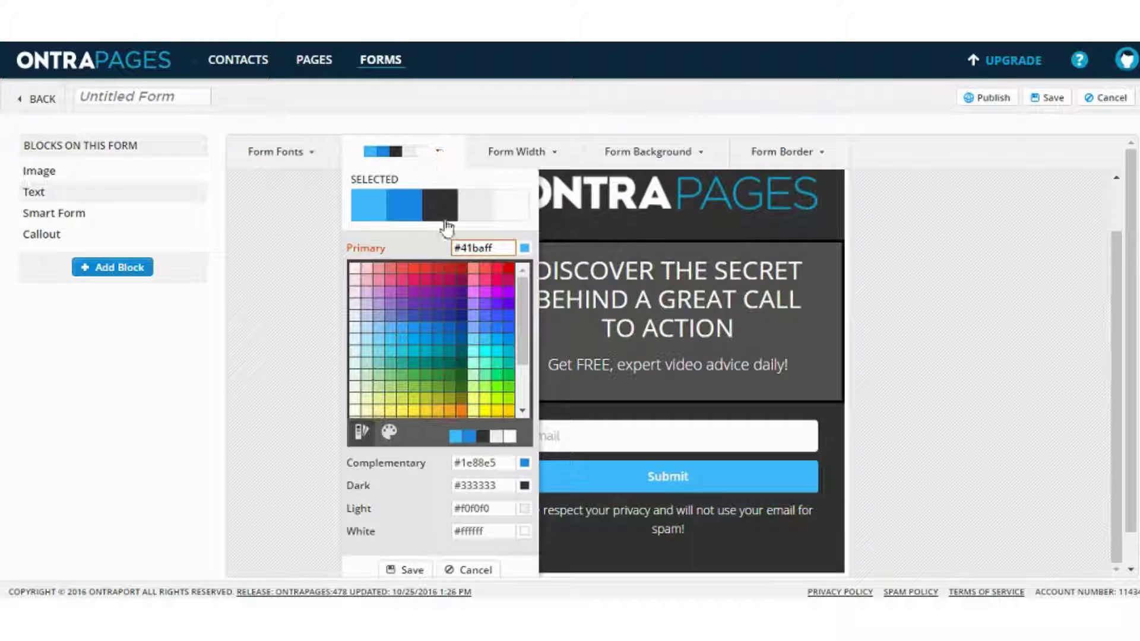
click(511, 156)
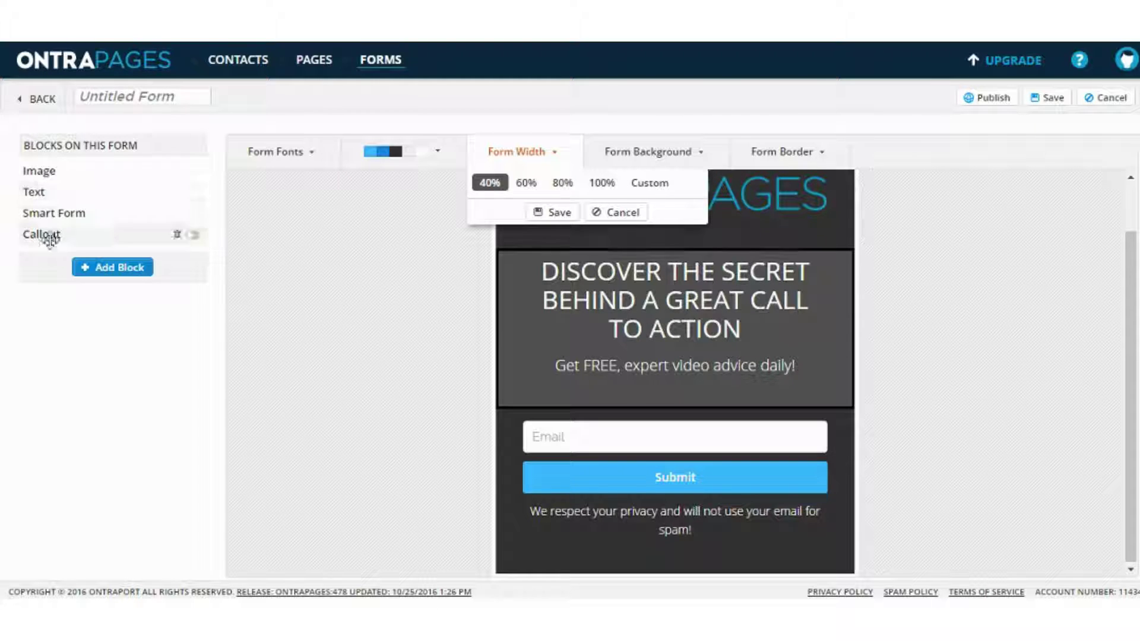
click(56, 213)
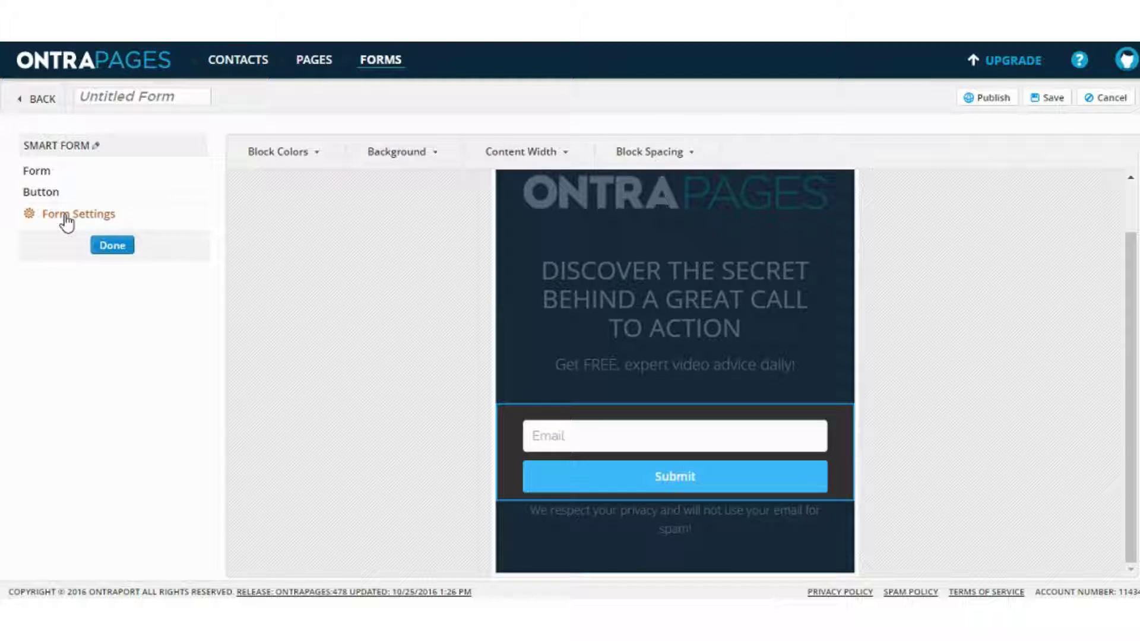
- Review the sign-up form's notification settings twice without saving, then cancel out of the form editor
click(65, 216)
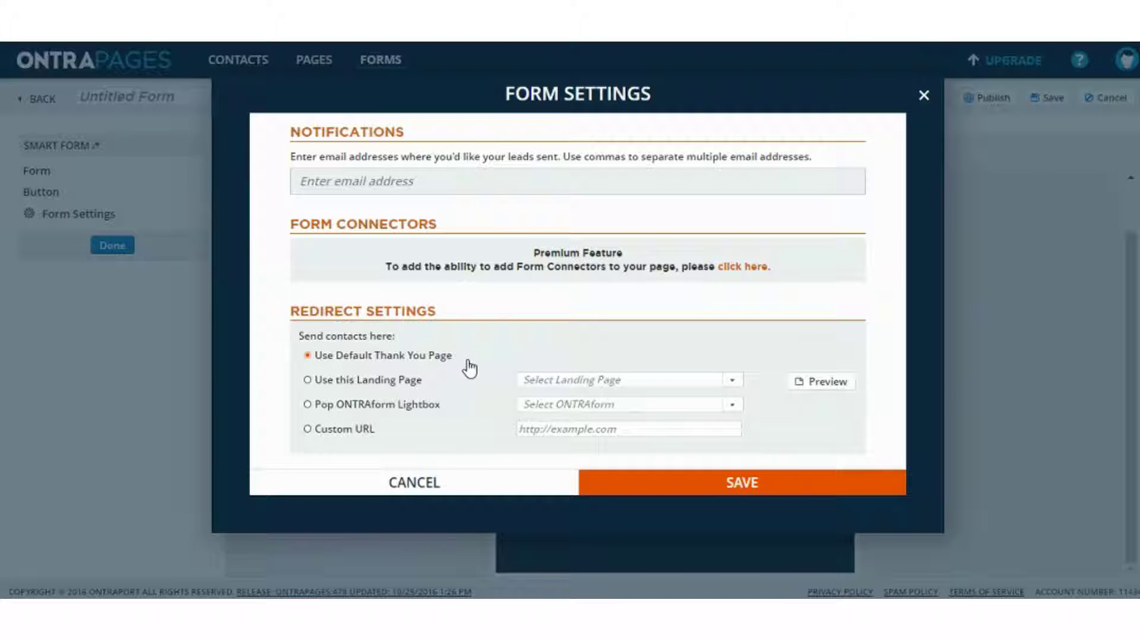
click(434, 187)
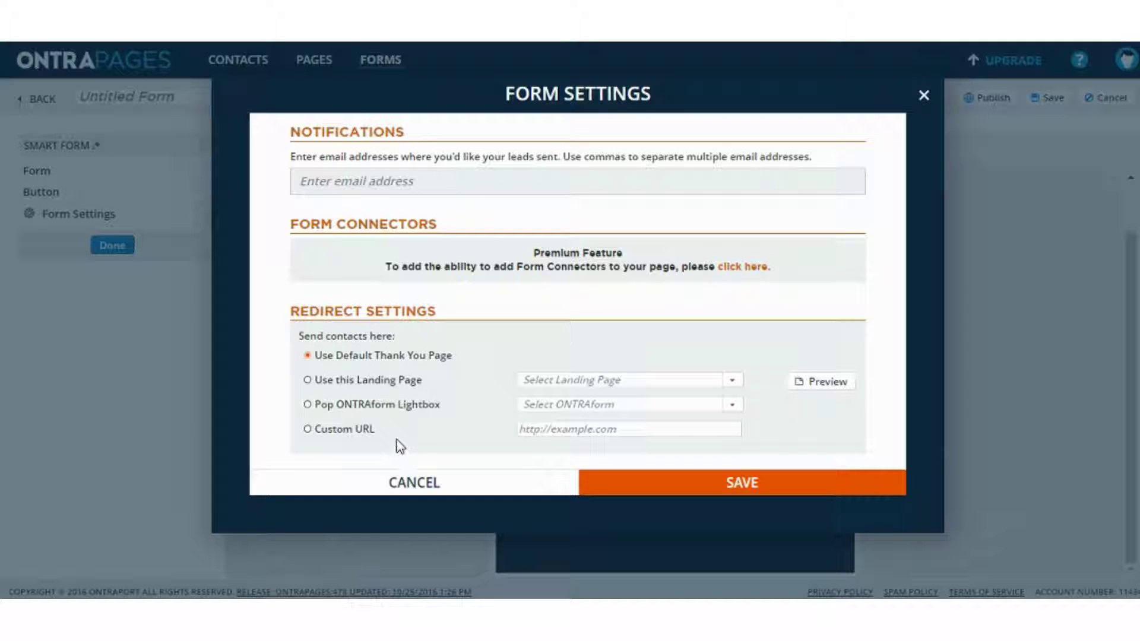
click(509, 482)
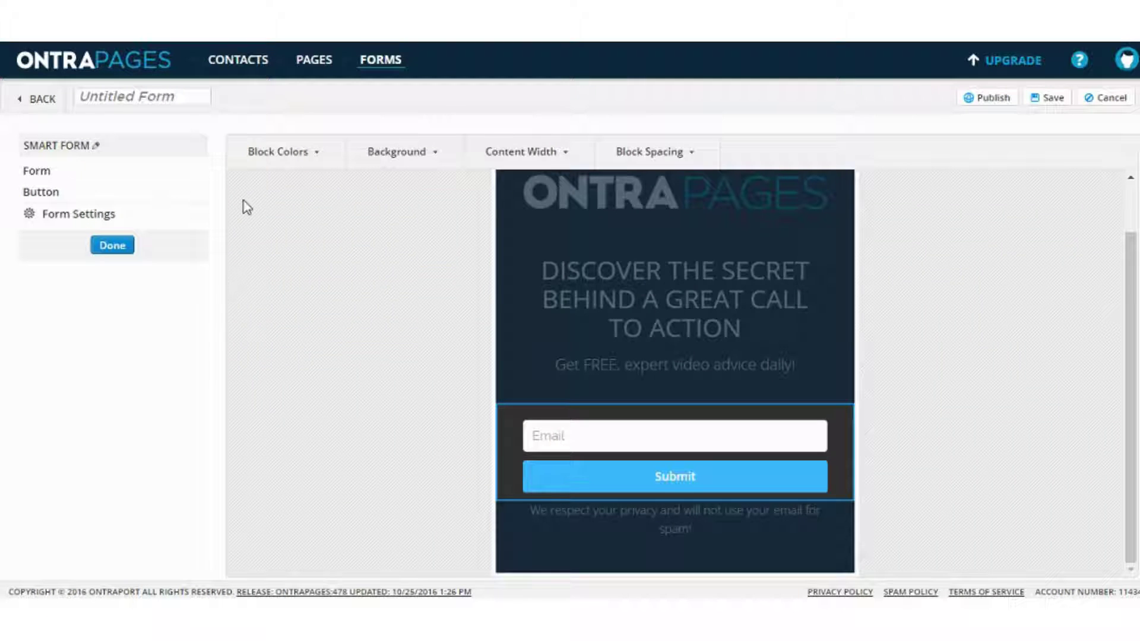
click(129, 212)
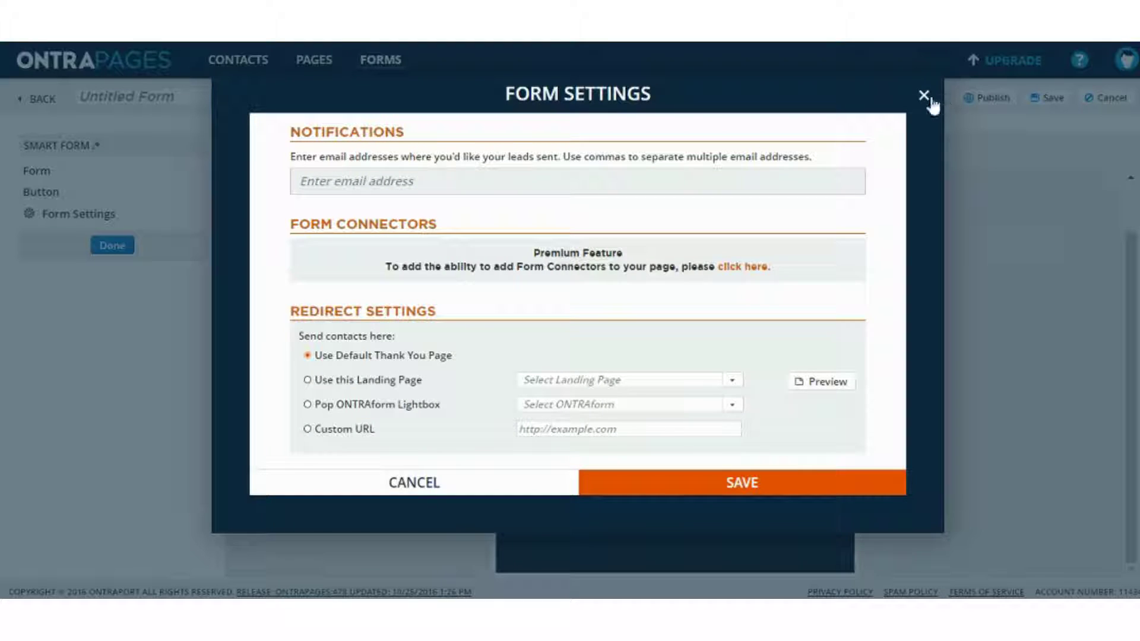
click(924, 97)
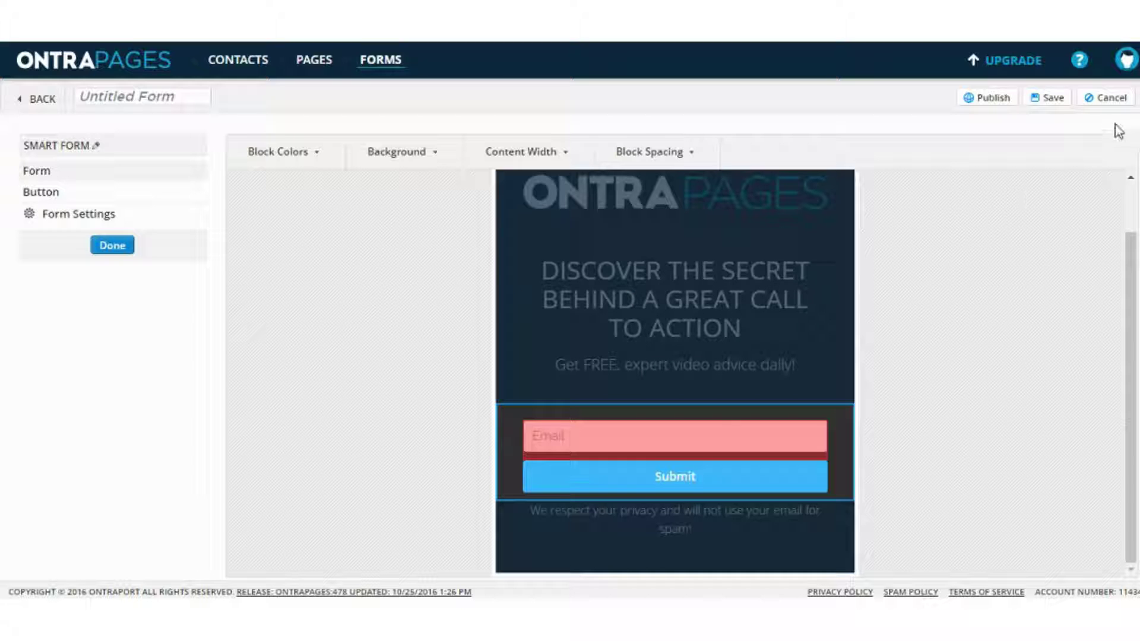
click(1109, 99)
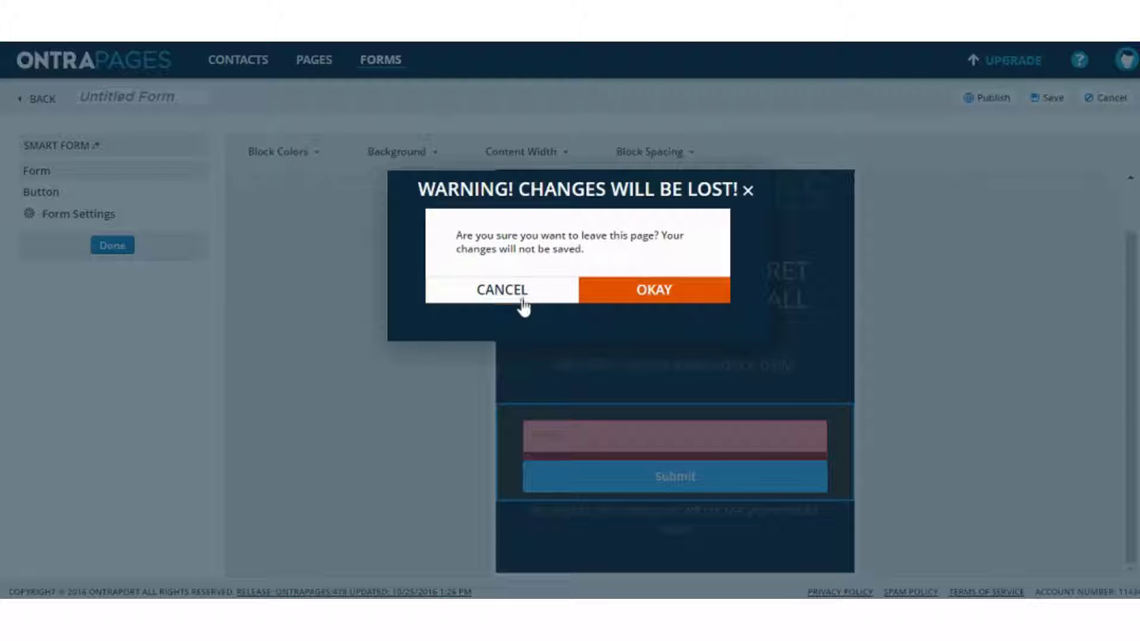
- Discard the unsaved form and enable lp3's scroll/time and exit-intent lightbox popups
click(651, 300)
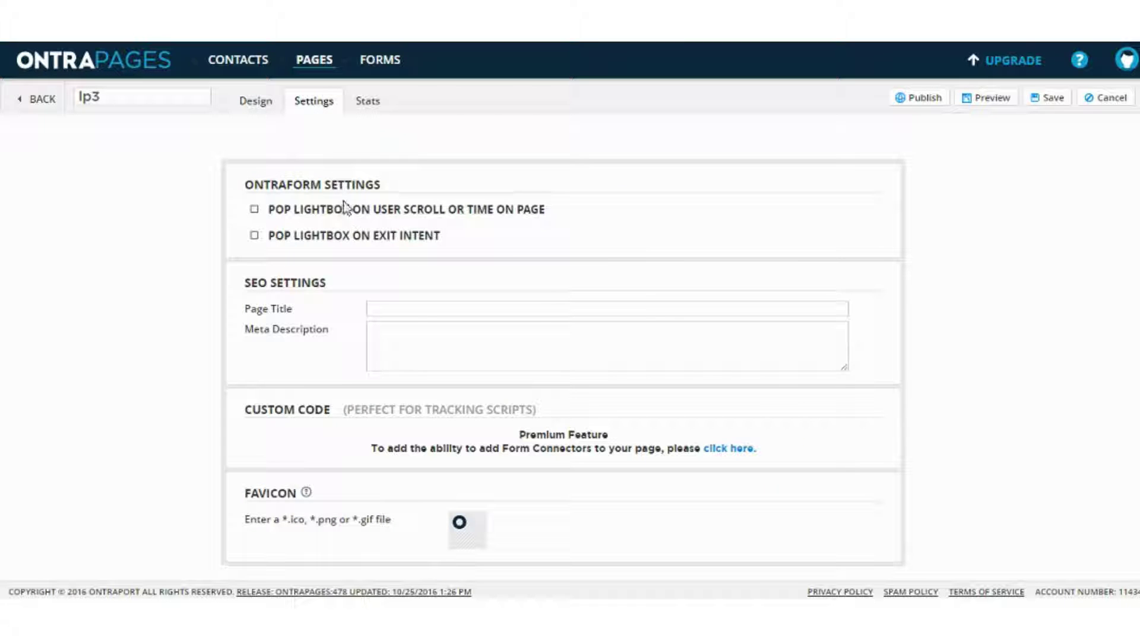
click(254, 210)
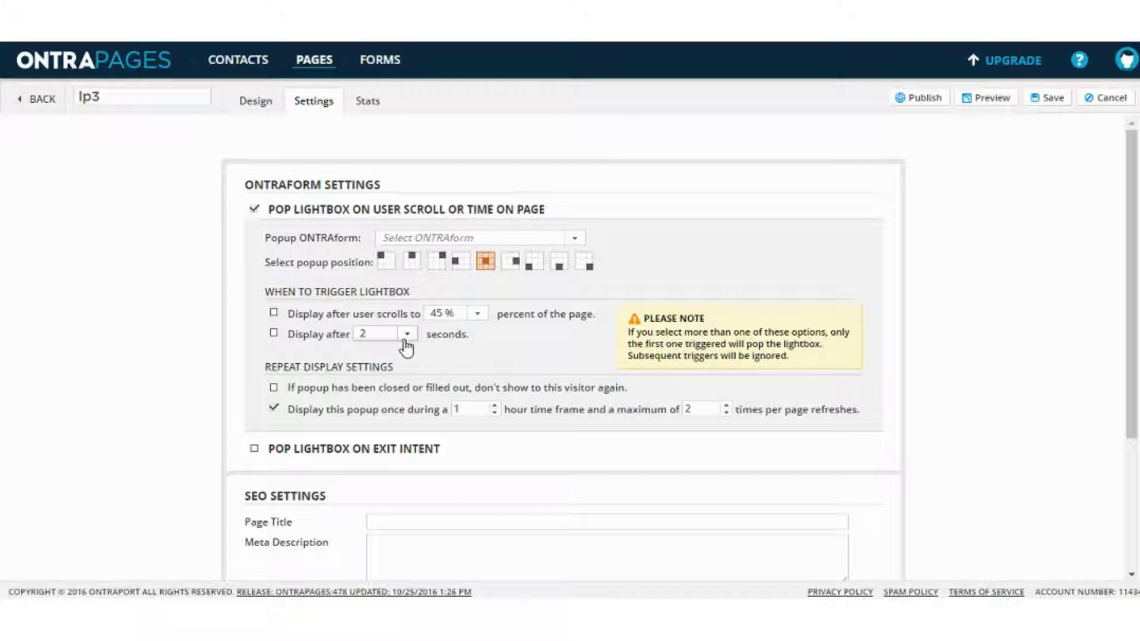
click(255, 449)
- Move down to lp3's SEO fields and start editing the meta description
scroll(387, 426, down, 3)
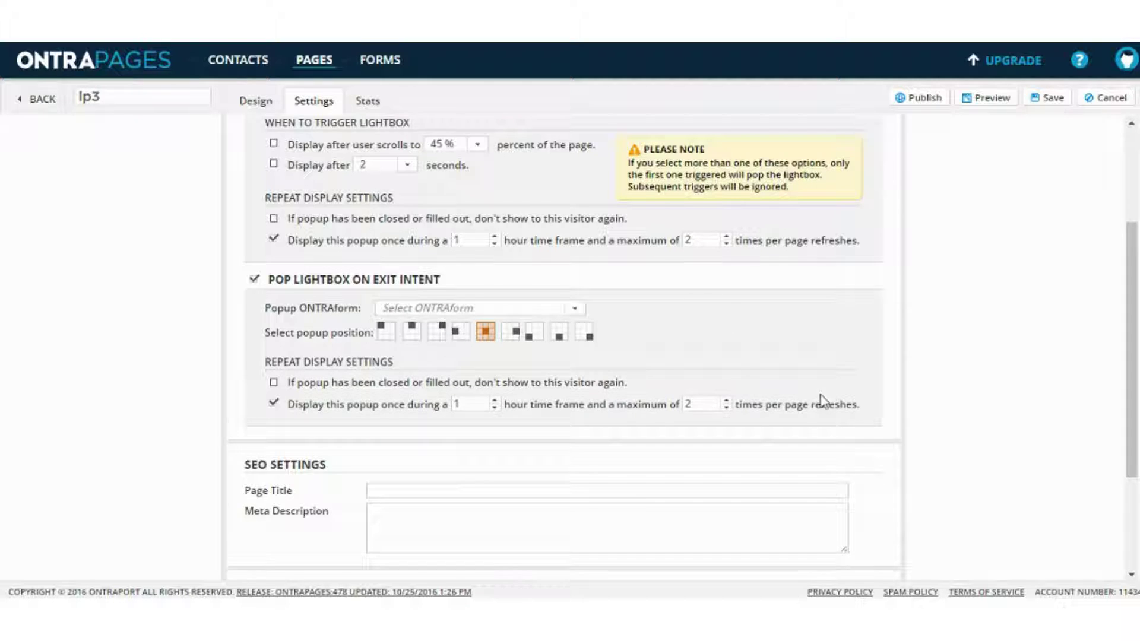
scroll(890, 398, down, 3)
click(559, 373)
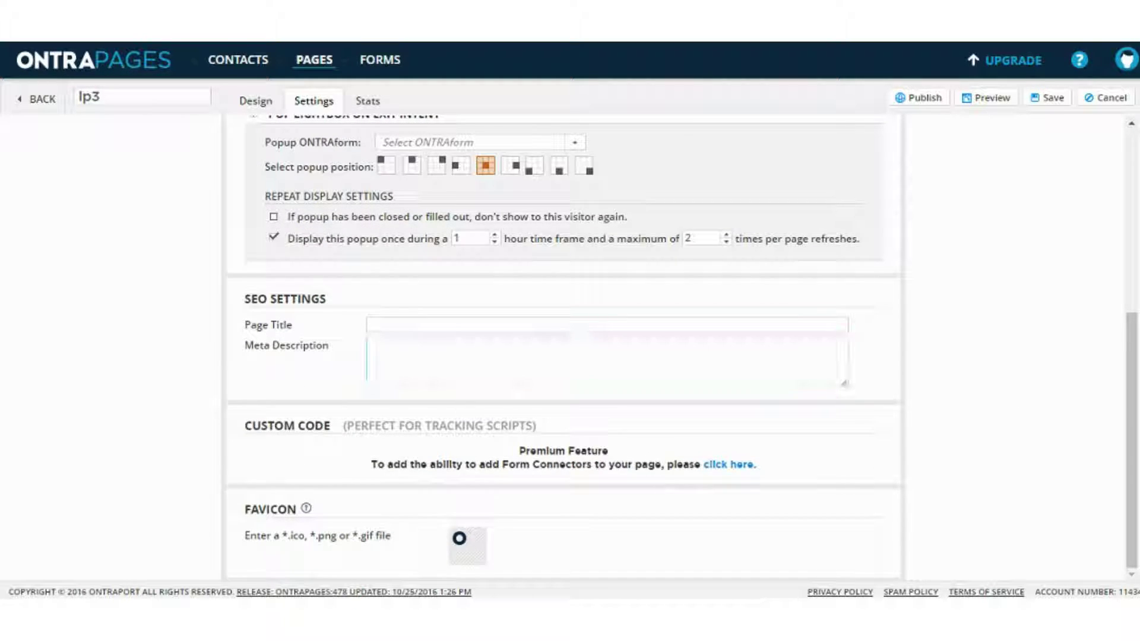
mouse_move(440, 569)
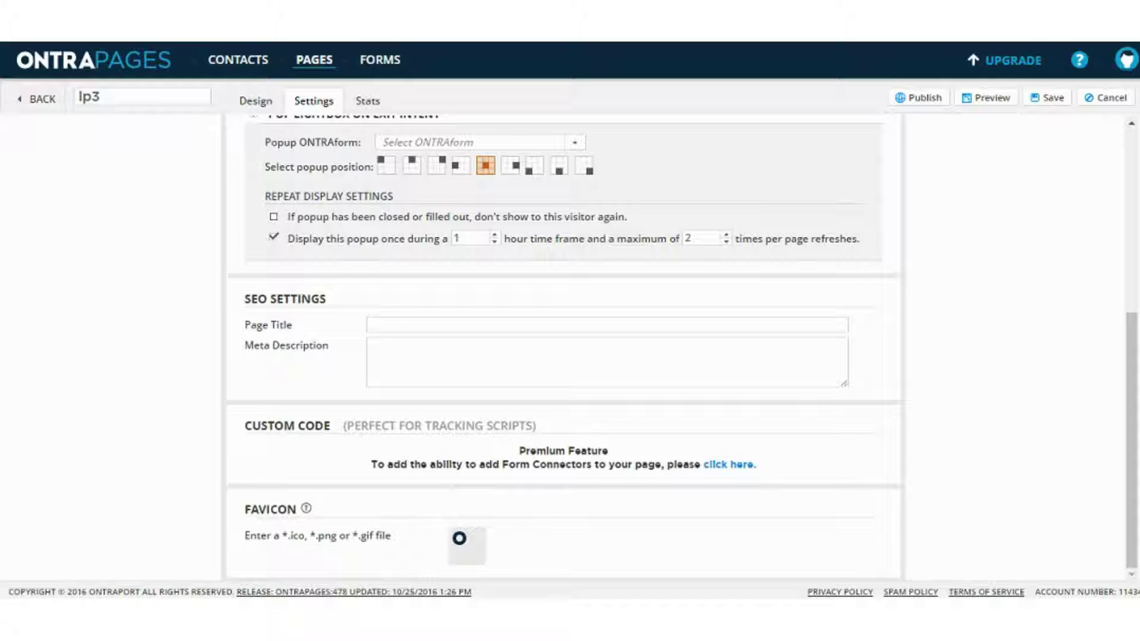
click(383, 368)
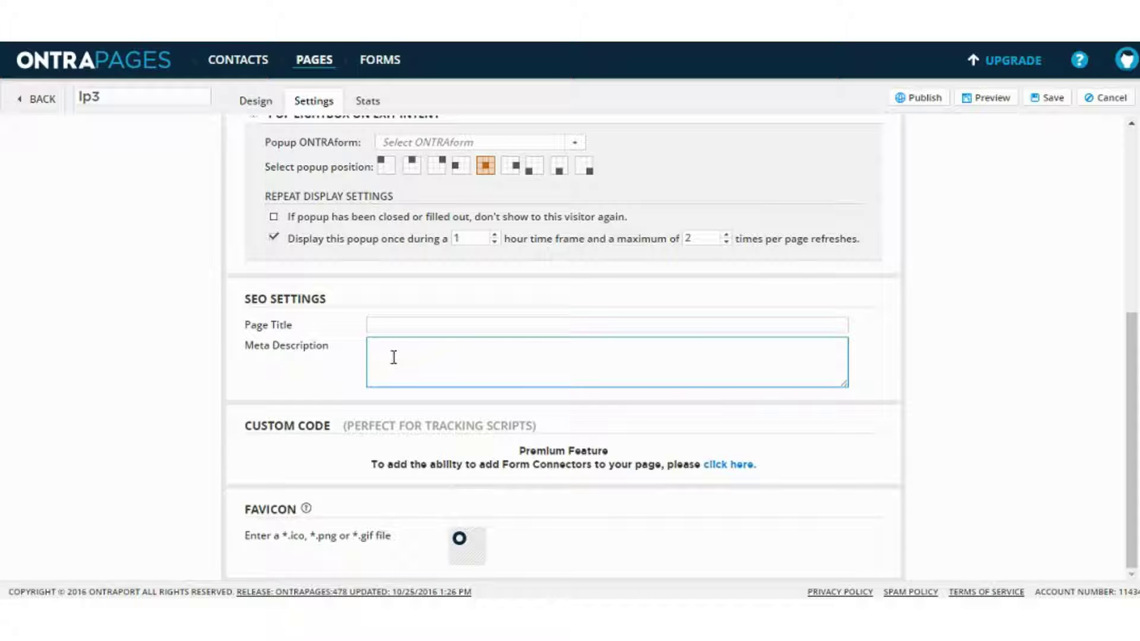
- Put the cursor in the page title field
click(776, 326)
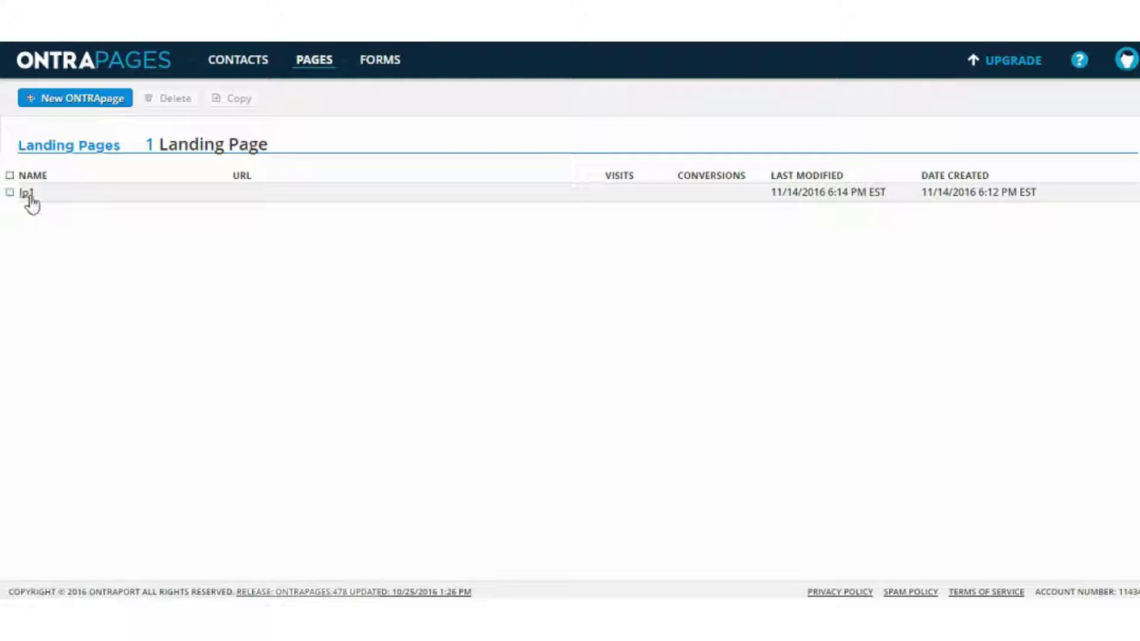
- Open lp1 in the editor and select its teal laptop product section
click(27, 194)
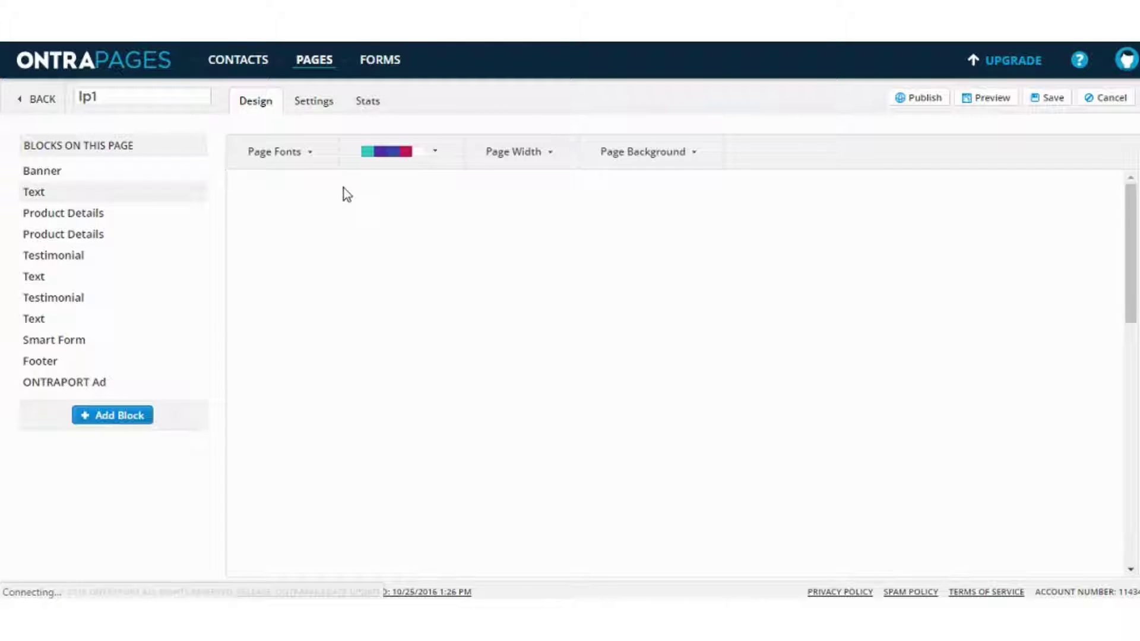
scroll(341, 238, down, 7)
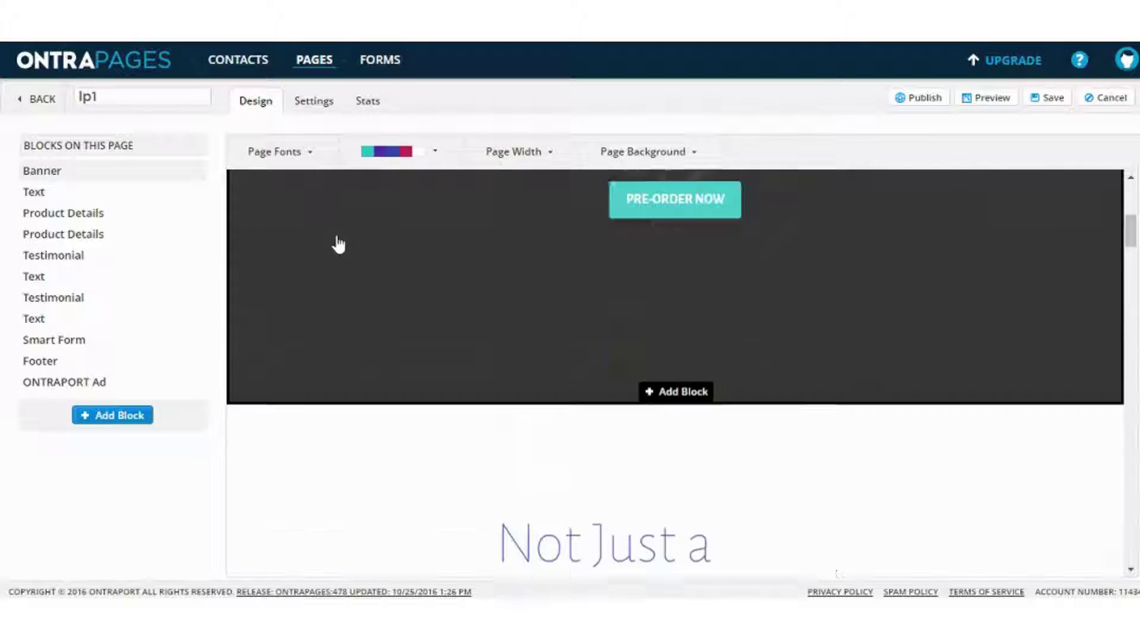
scroll(338, 243, down, 10)
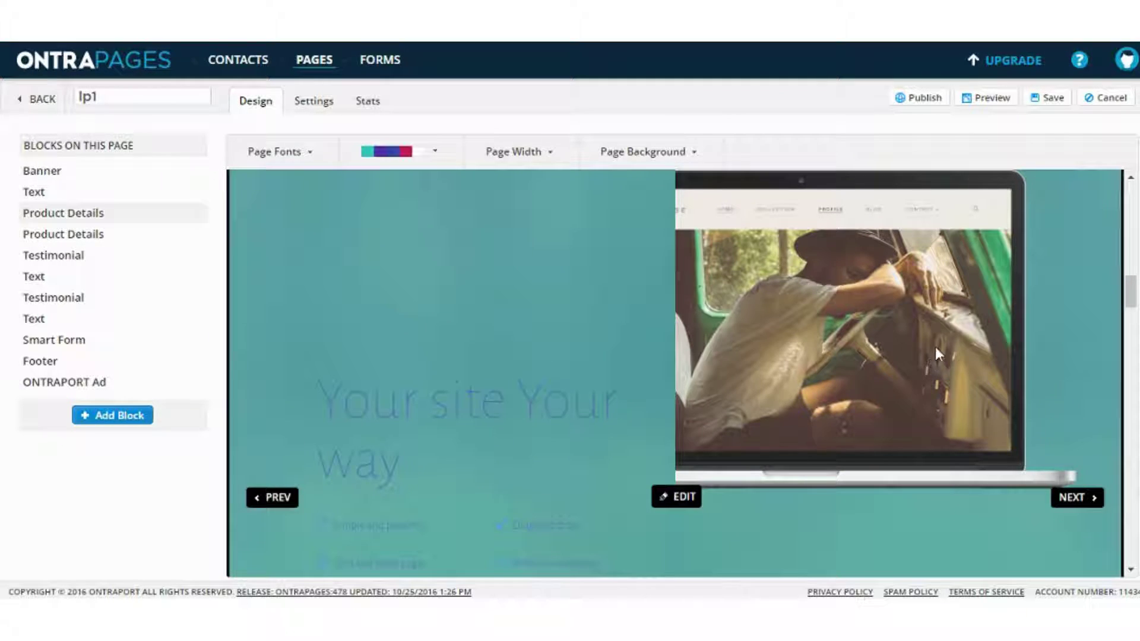
click(937, 353)
- Swap the laptop picture for the woman-in-the-forest photo from the file library
click(903, 402)
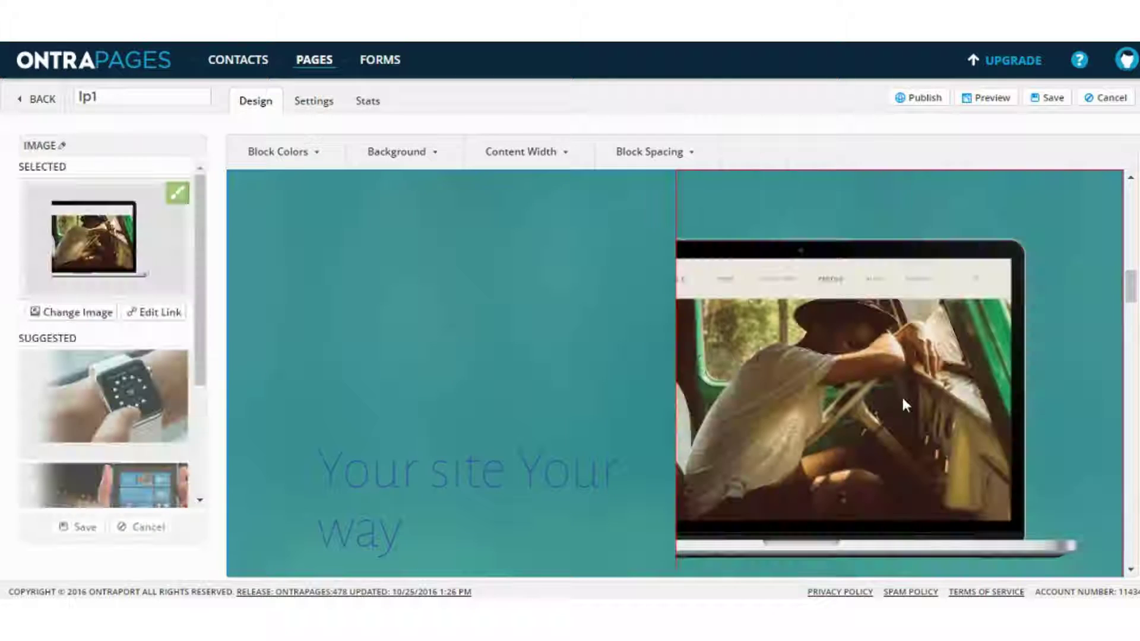
click(60, 310)
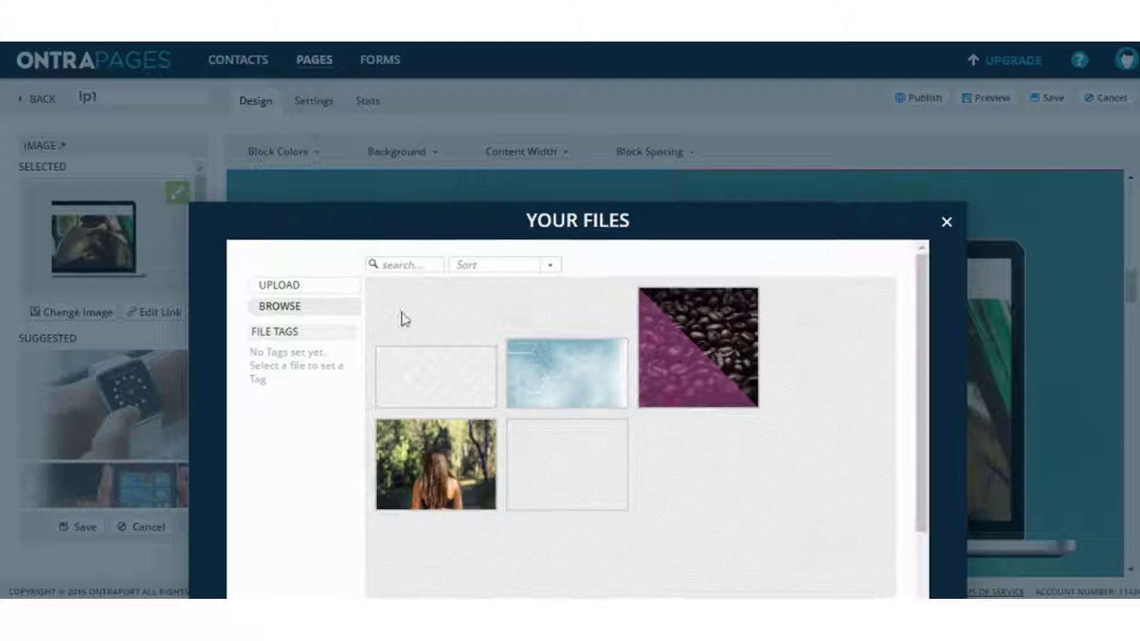
scroll(435, 326, down, 3)
click(440, 249)
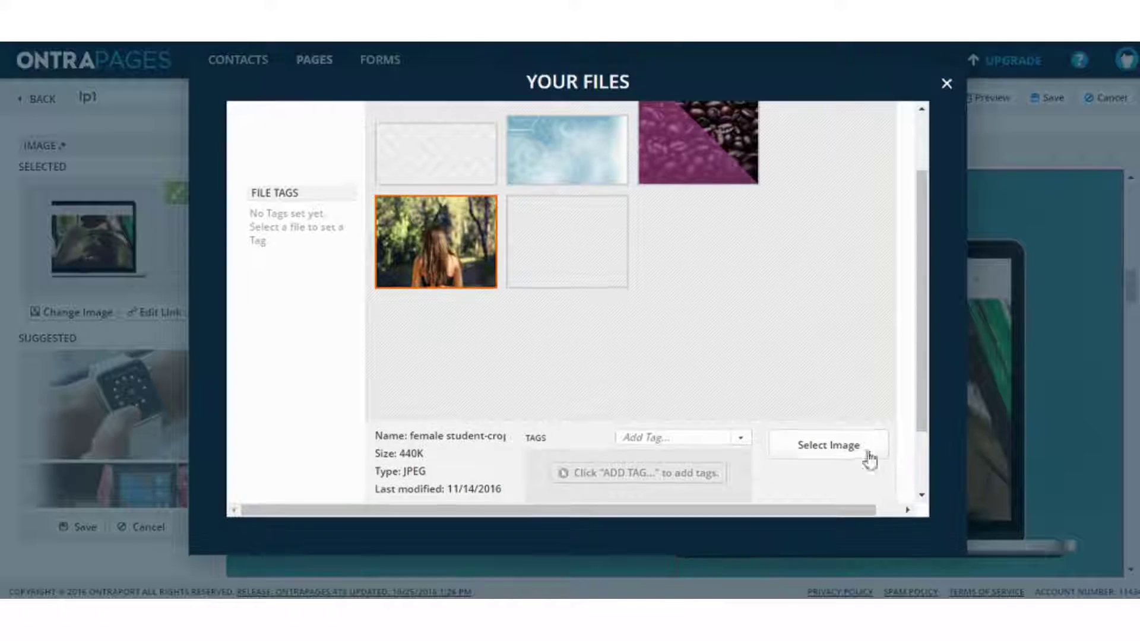
click(843, 454)
scroll(805, 375, up, 1)
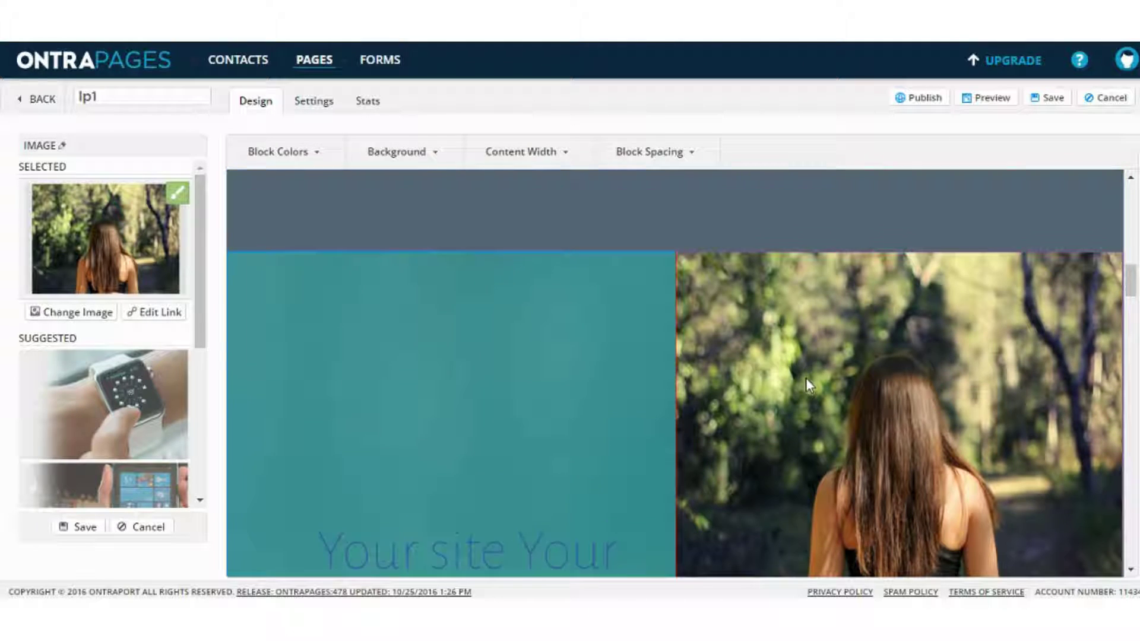
click(177, 193)
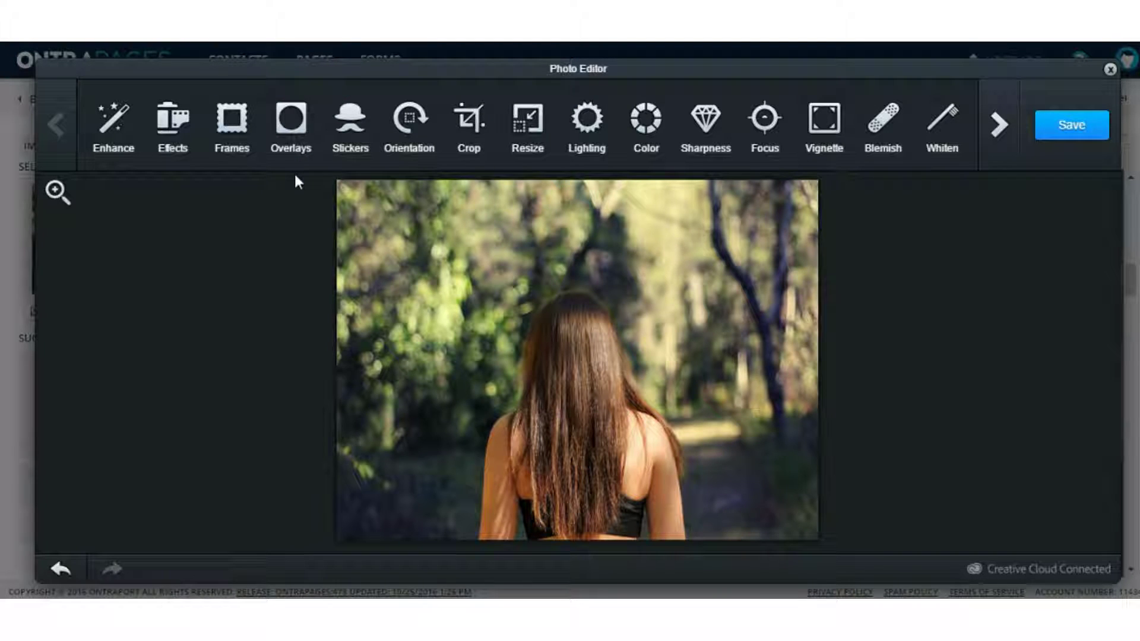
click(348, 139)
click(323, 149)
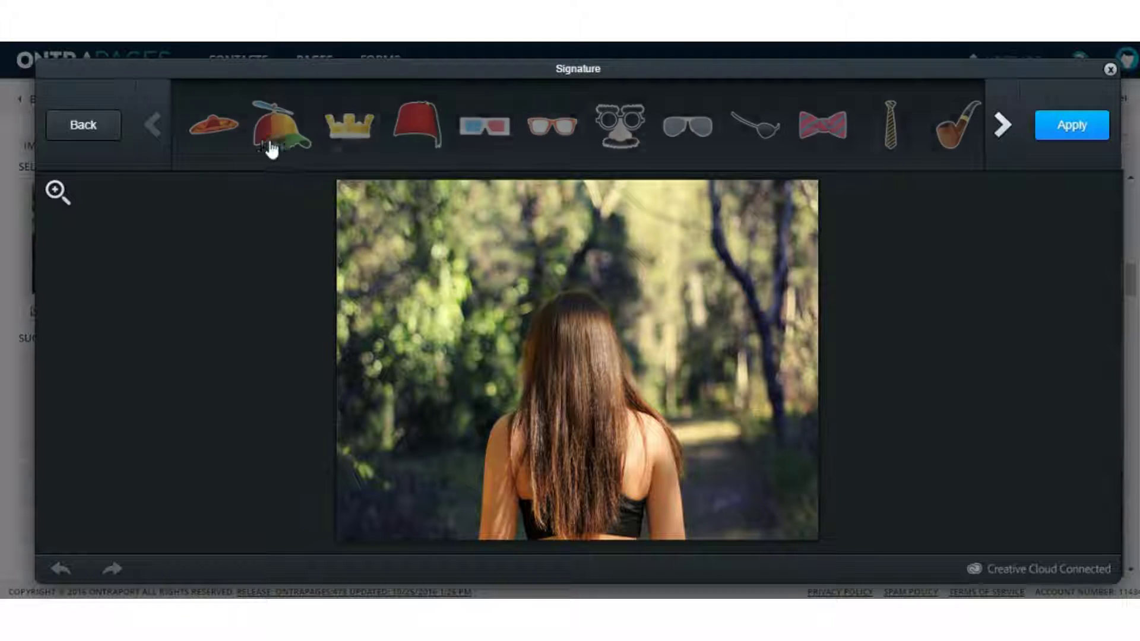
click(490, 138)
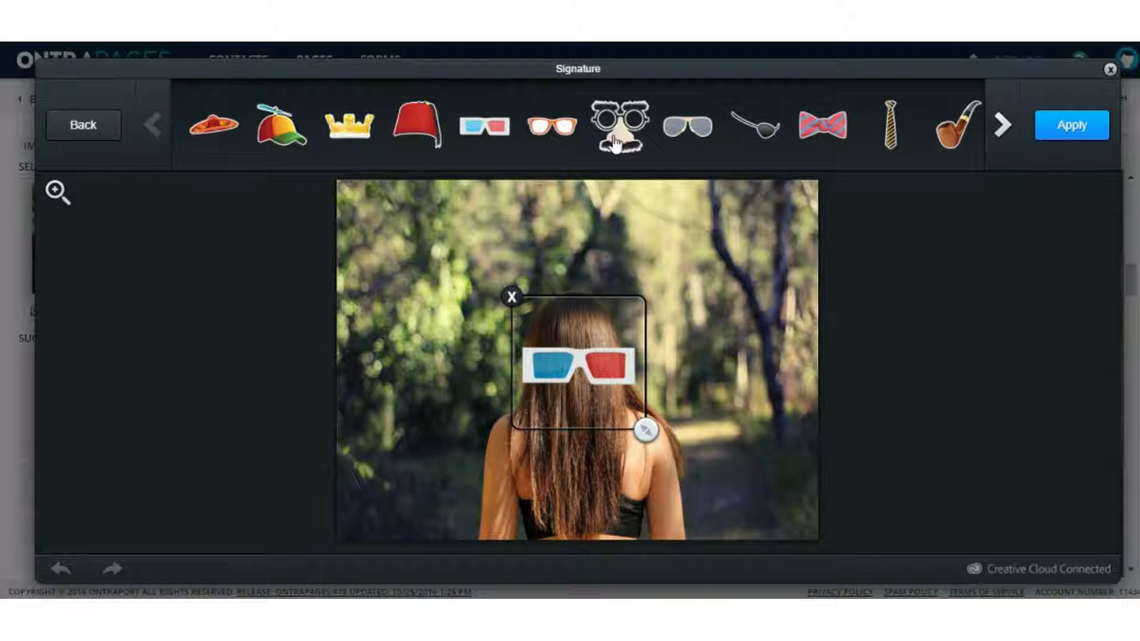
click(619, 129)
click(819, 131)
click(350, 131)
click(274, 136)
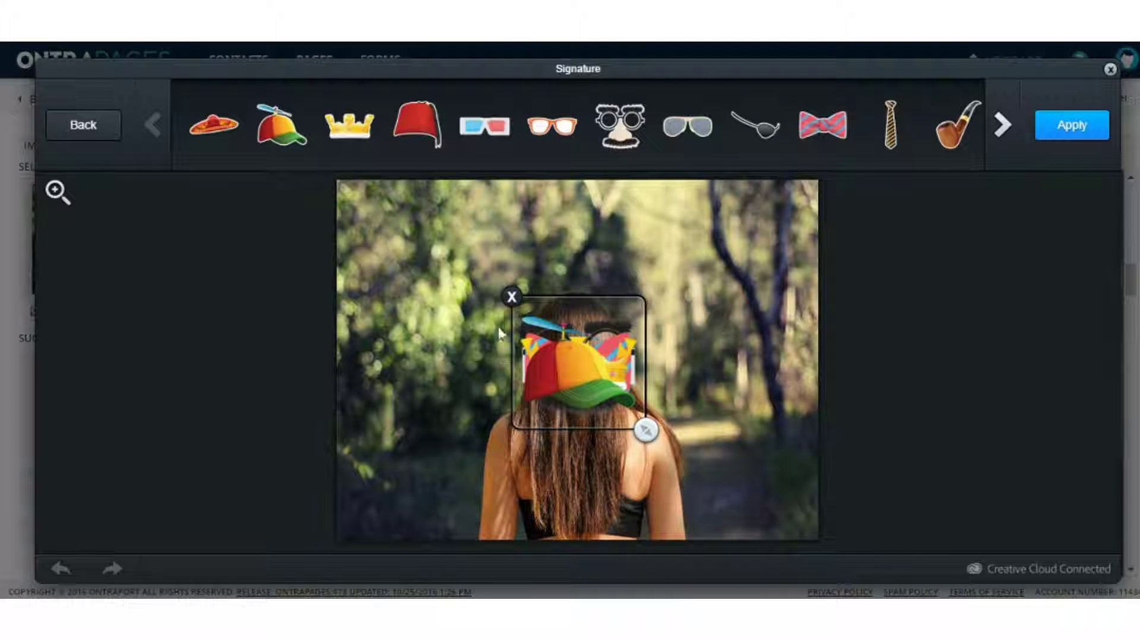
click(511, 297)
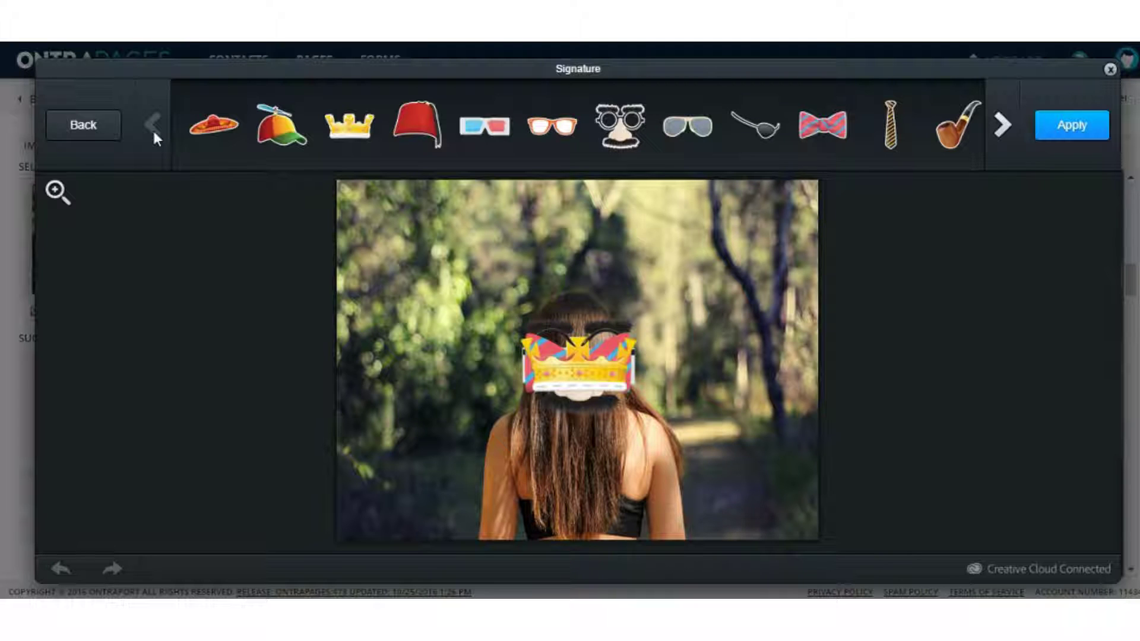
click(98, 134)
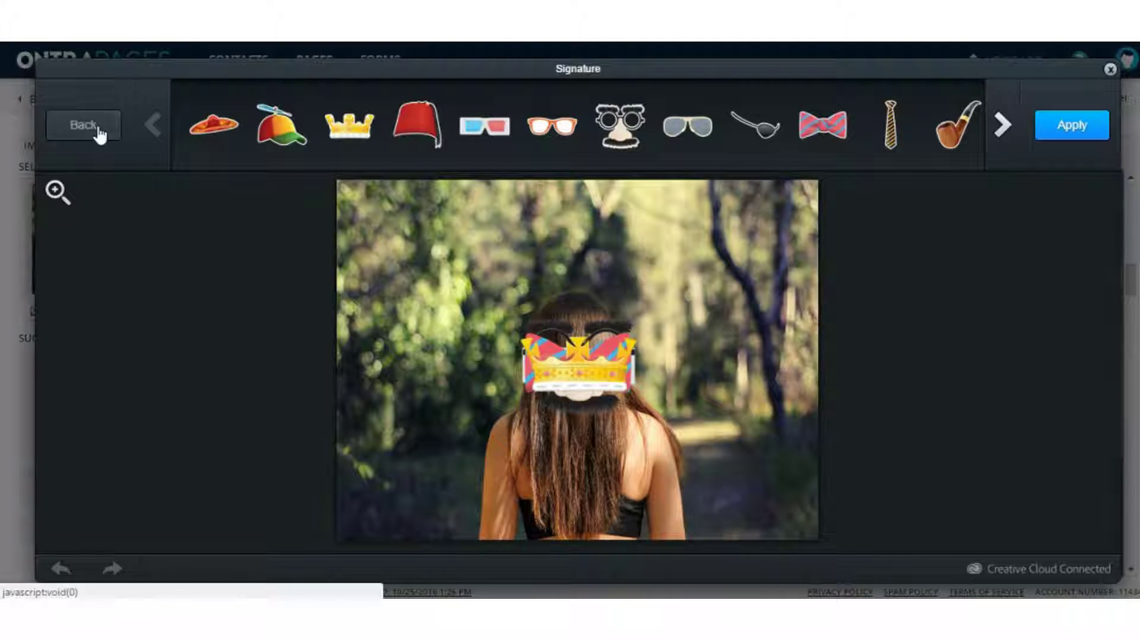
click(96, 132)
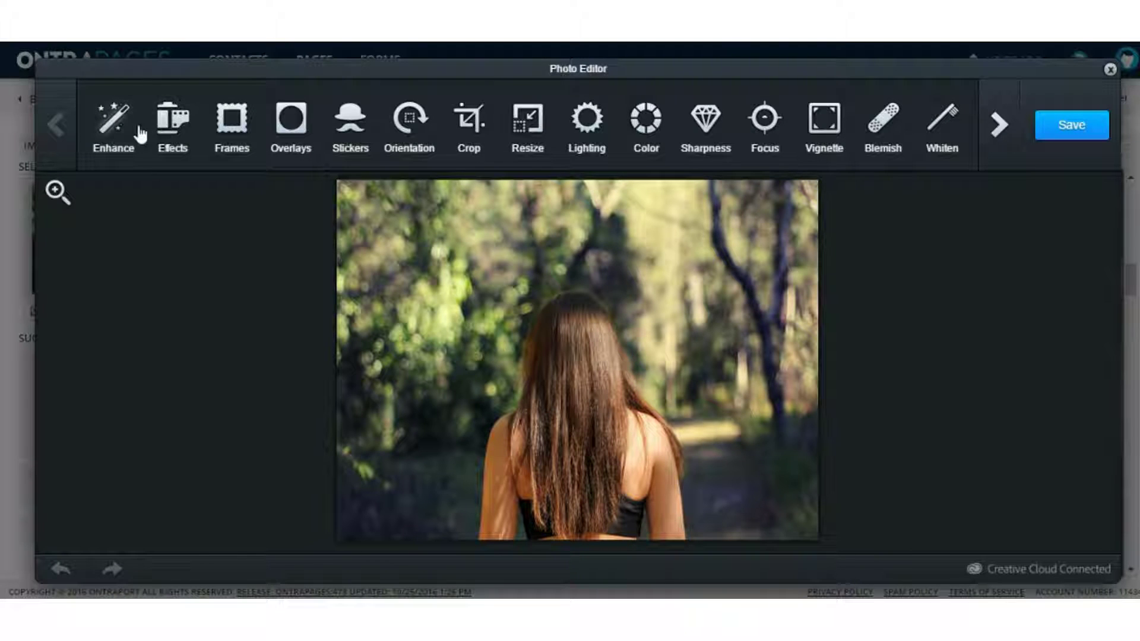
- Preview Classic filters Concorde, Laguna, Ventura, B&W and Sepia, discard them, then open Vignette
click(189, 133)
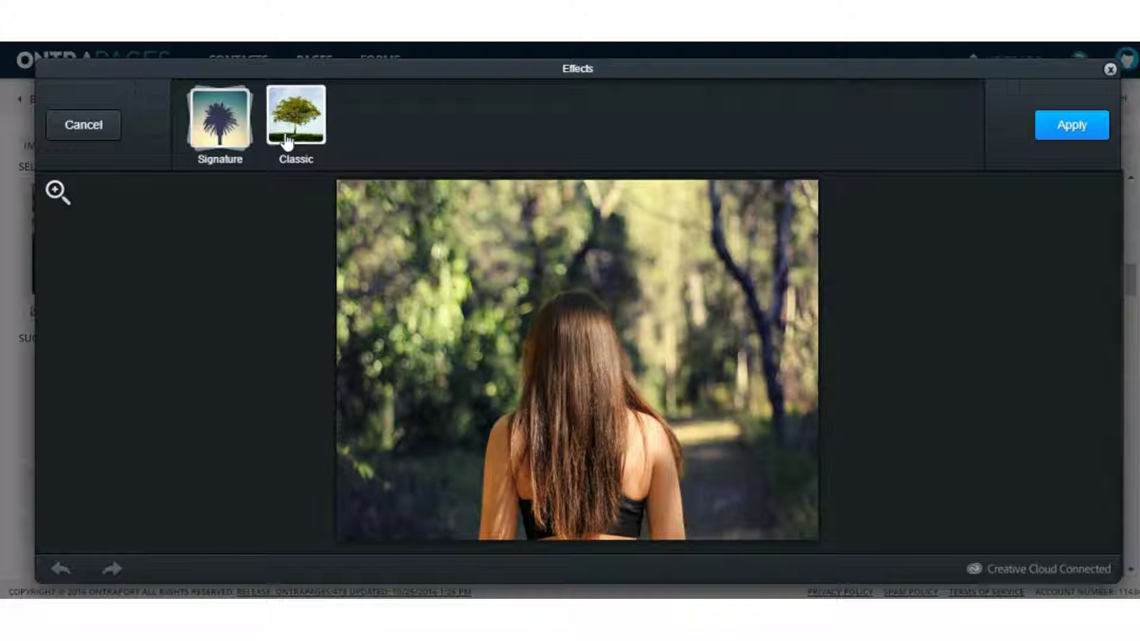
click(287, 136)
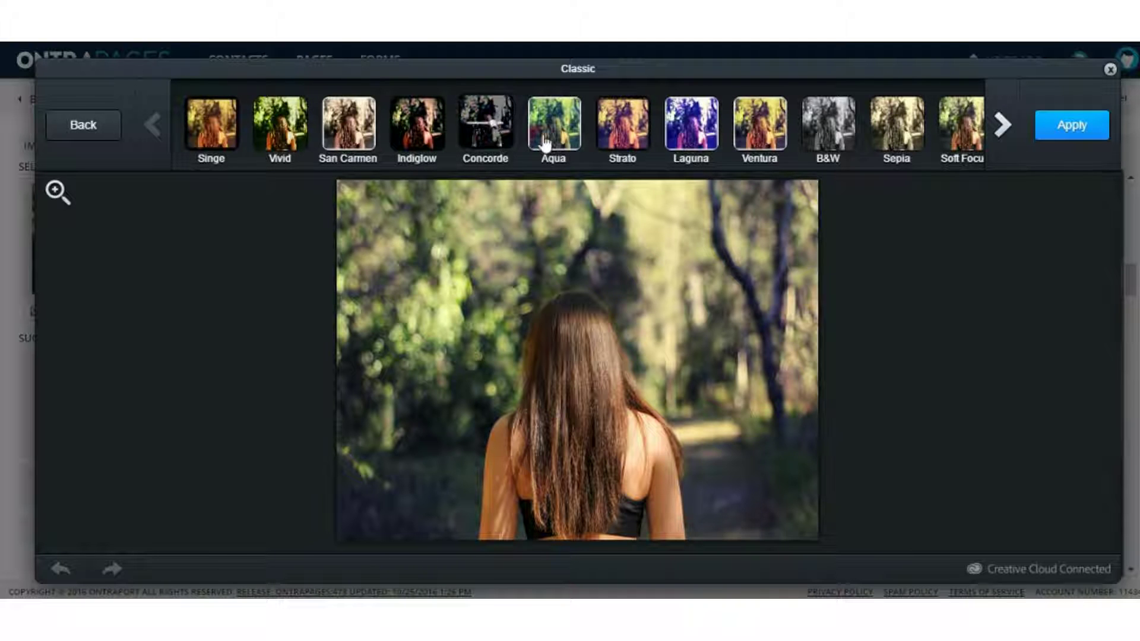
click(485, 122)
click(692, 147)
click(758, 146)
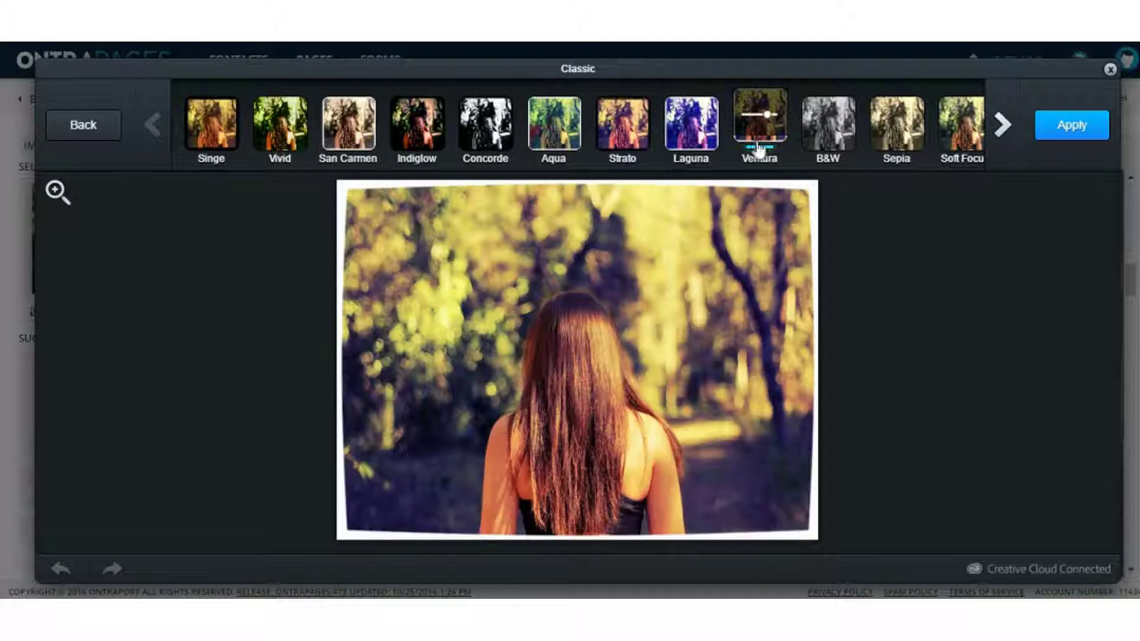
click(826, 148)
click(895, 156)
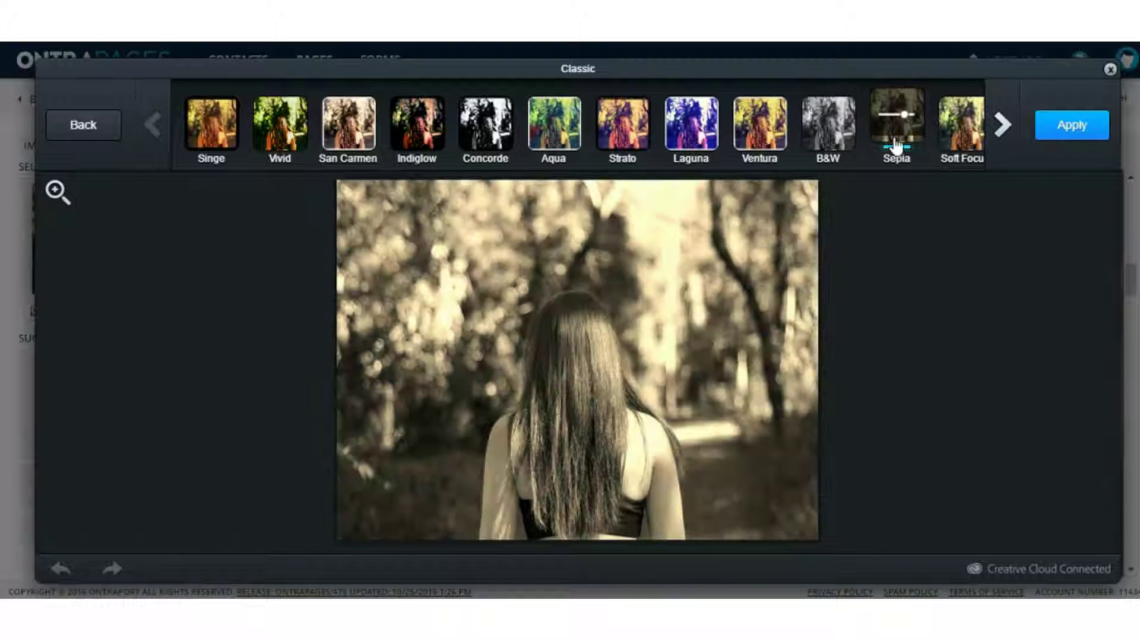
click(74, 136)
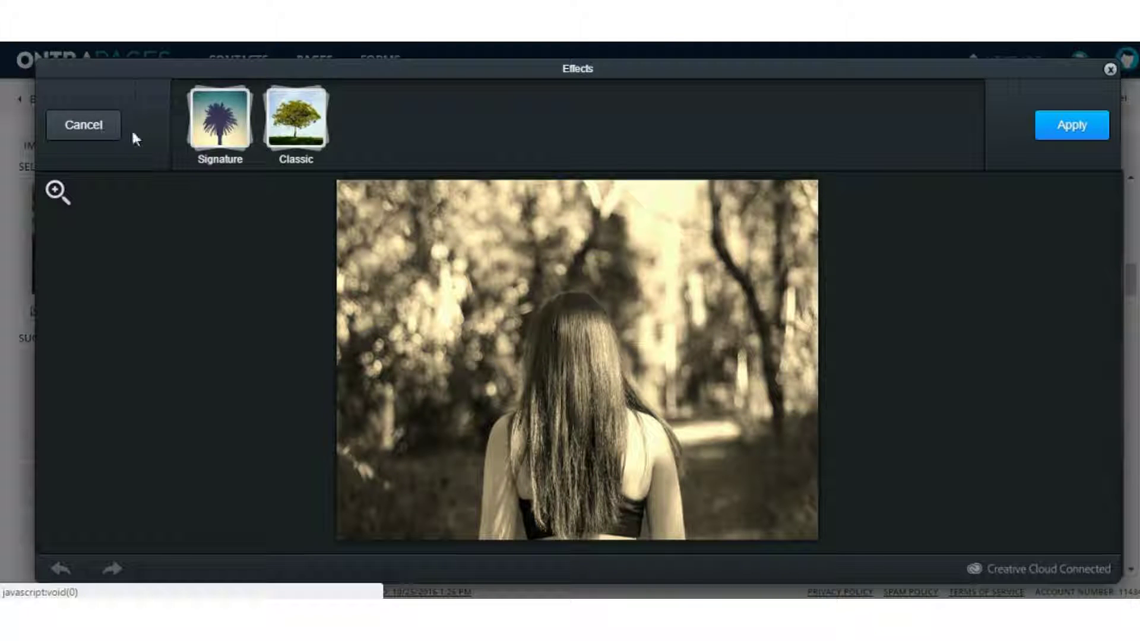
click(83, 126)
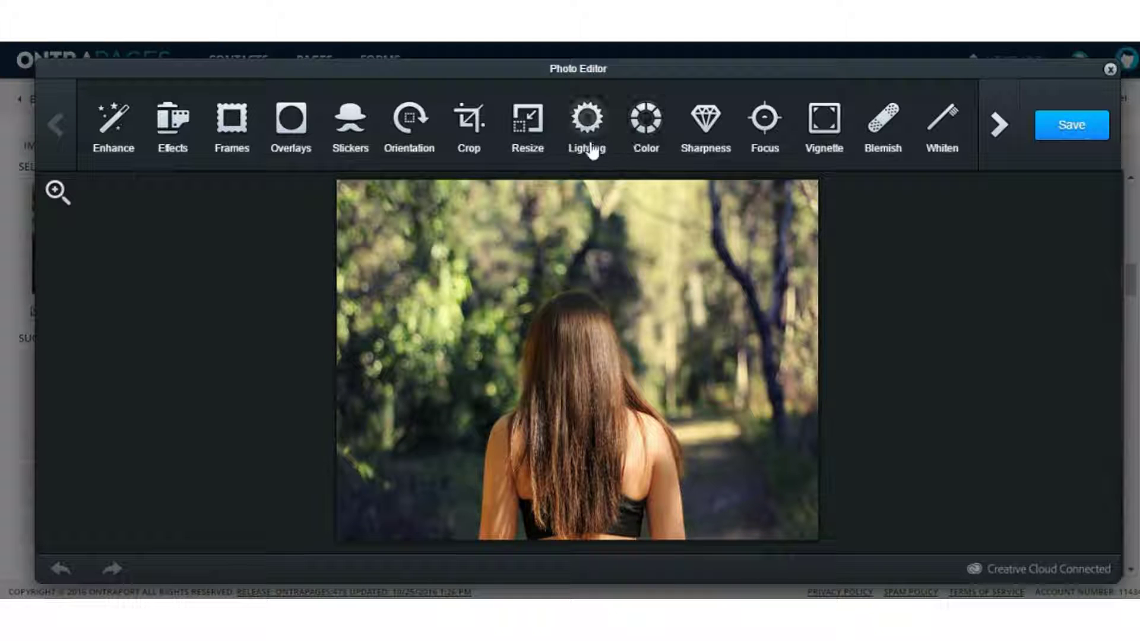
click(824, 125)
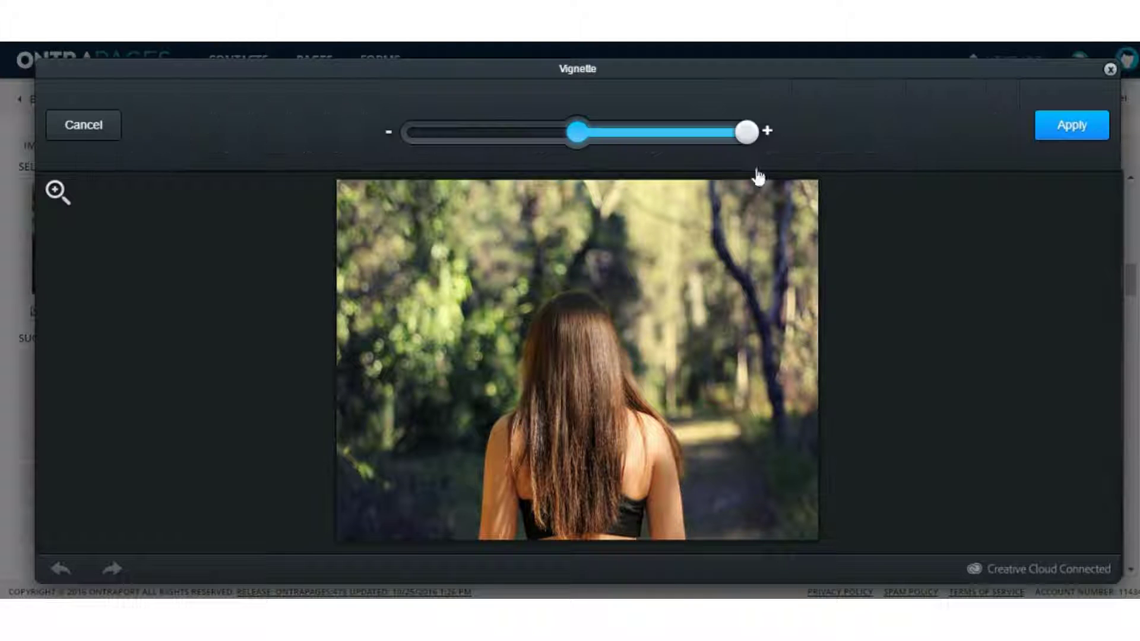
- Cancel the vignette, try the Boom teal chevron and pink hexagon overlays, discard them and close
click(109, 123)
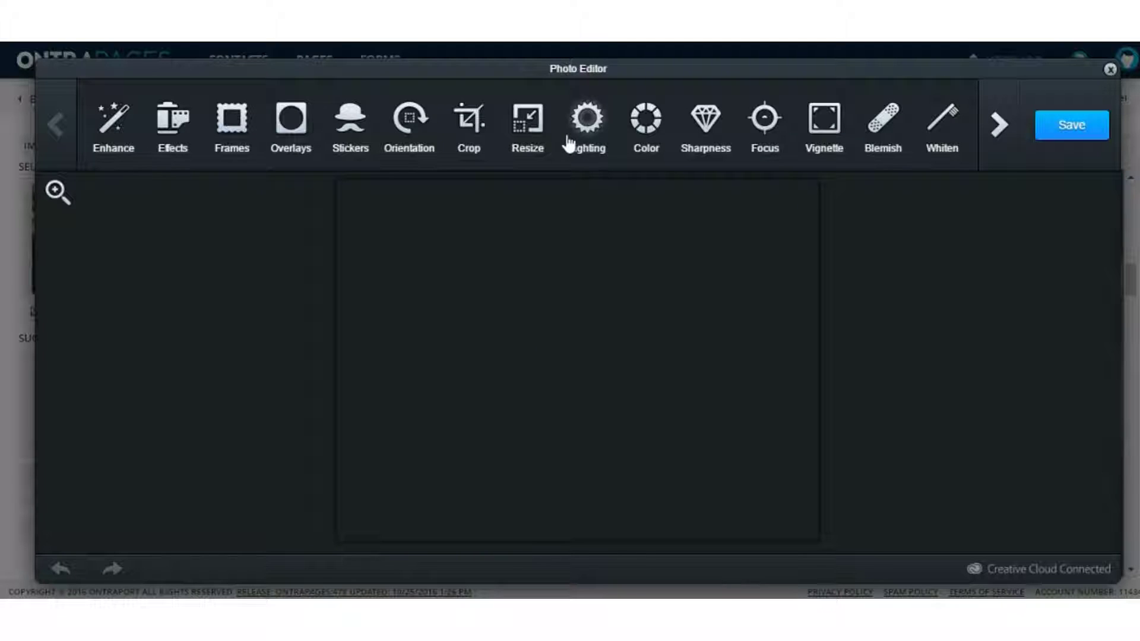
click(310, 137)
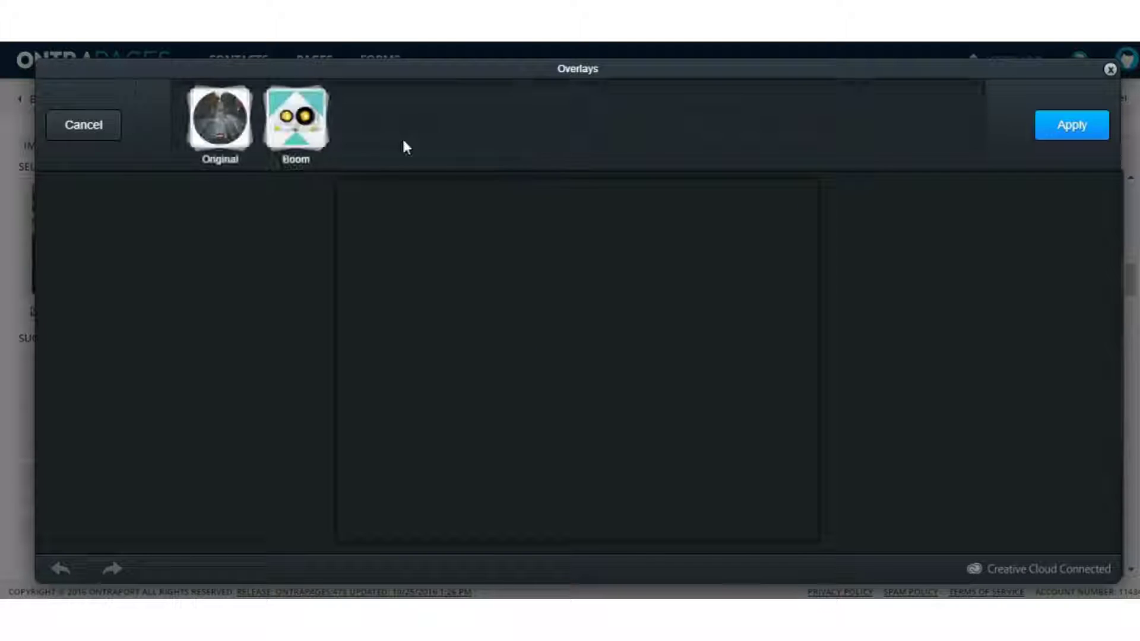
click(295, 118)
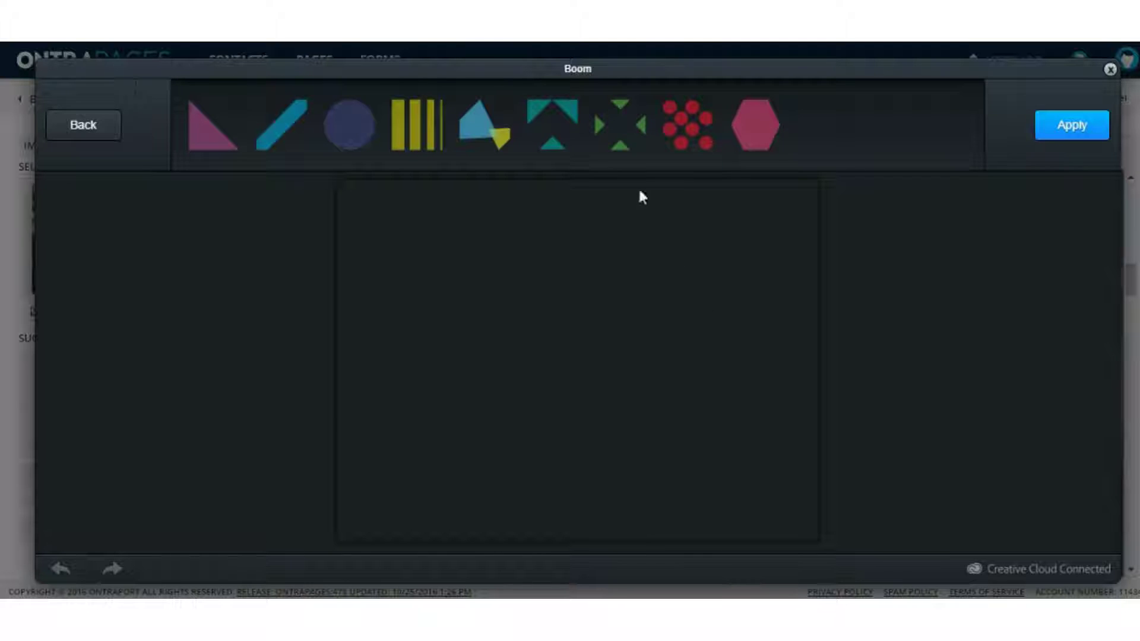
click(552, 126)
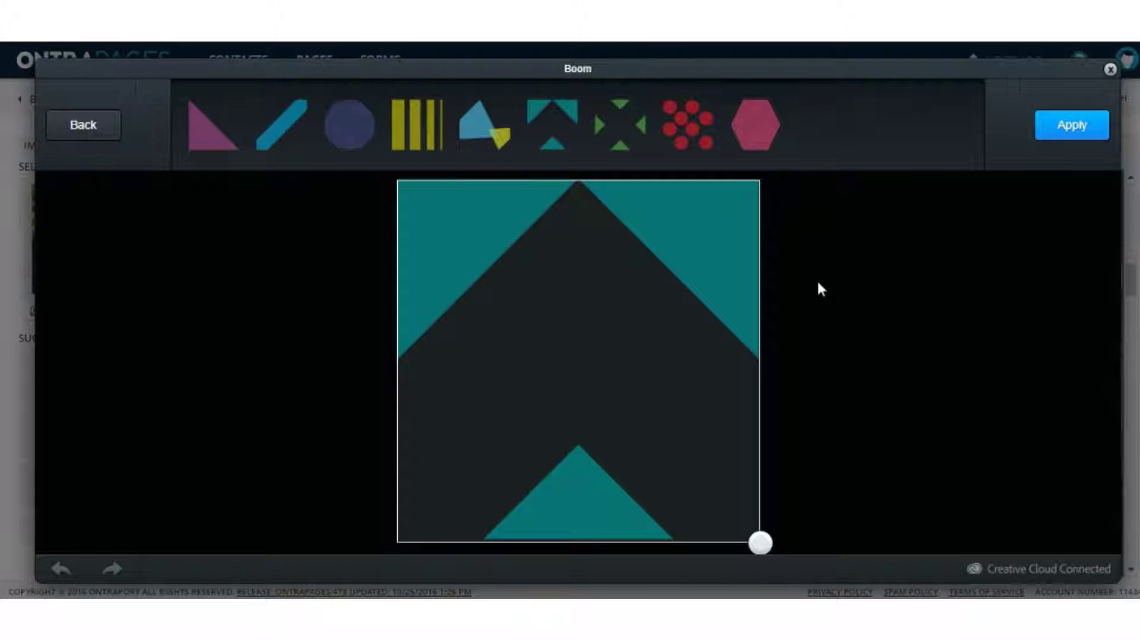
click(754, 147)
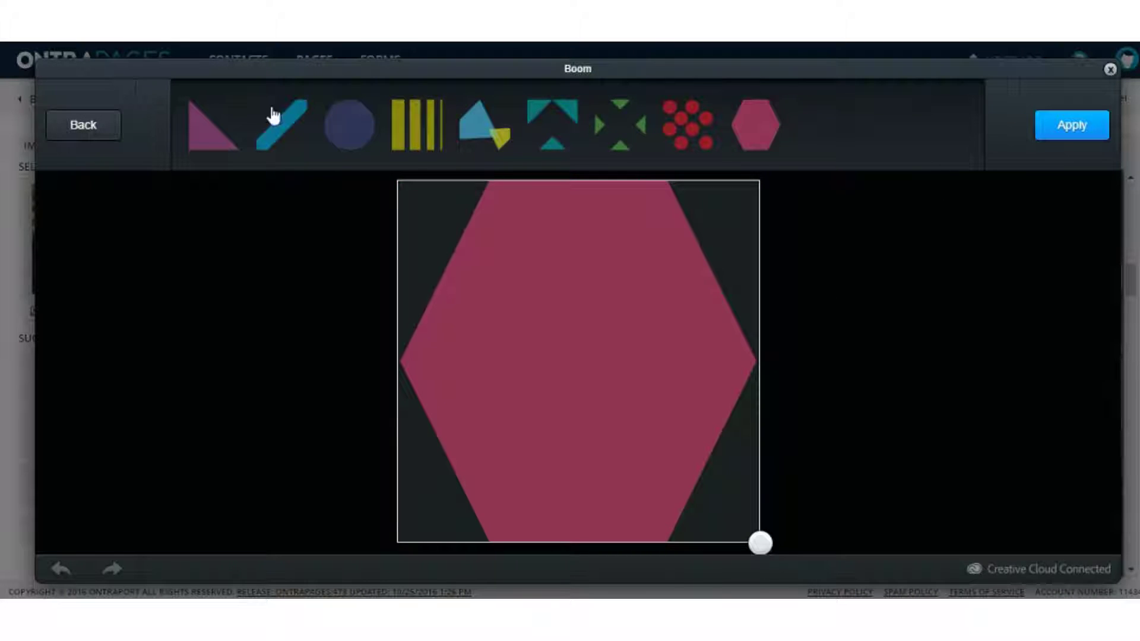
click(91, 135)
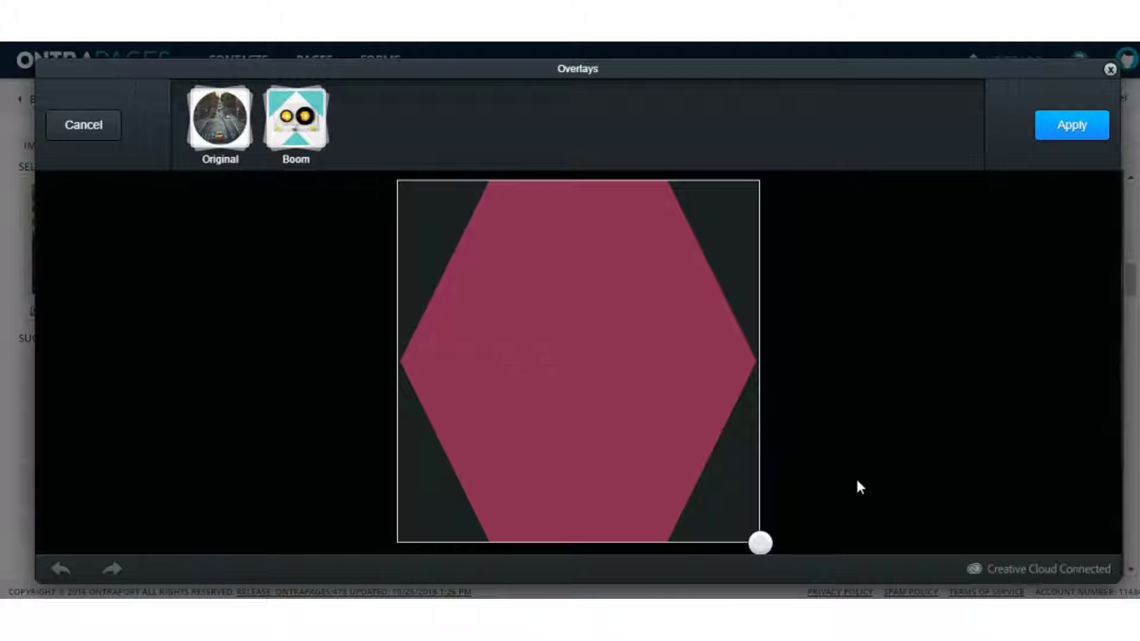
click(80, 136)
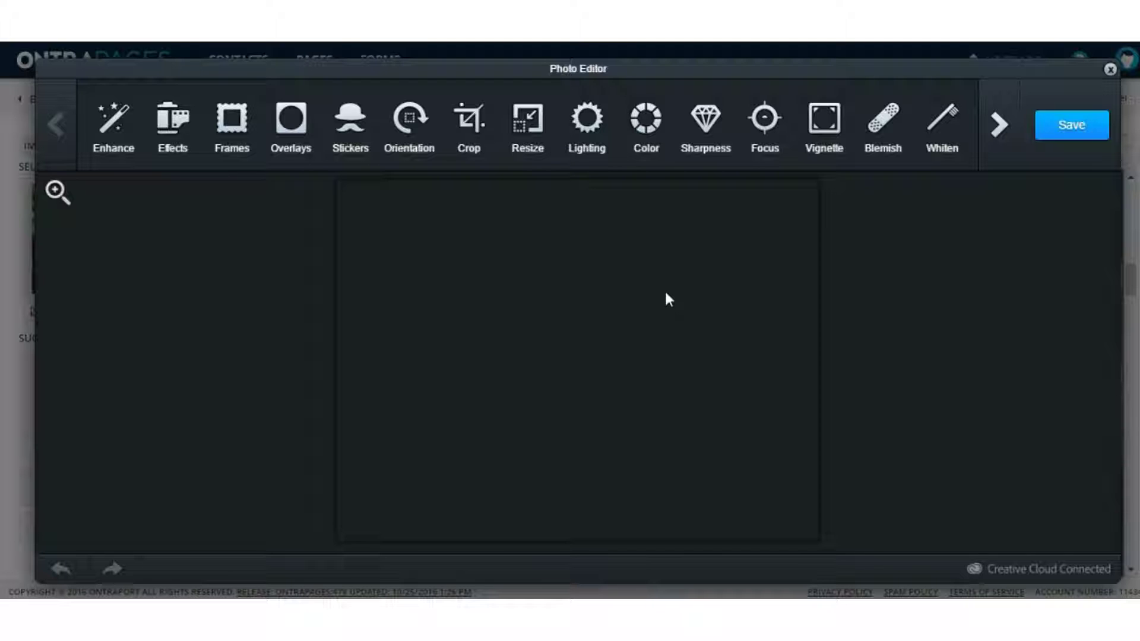
click(1110, 69)
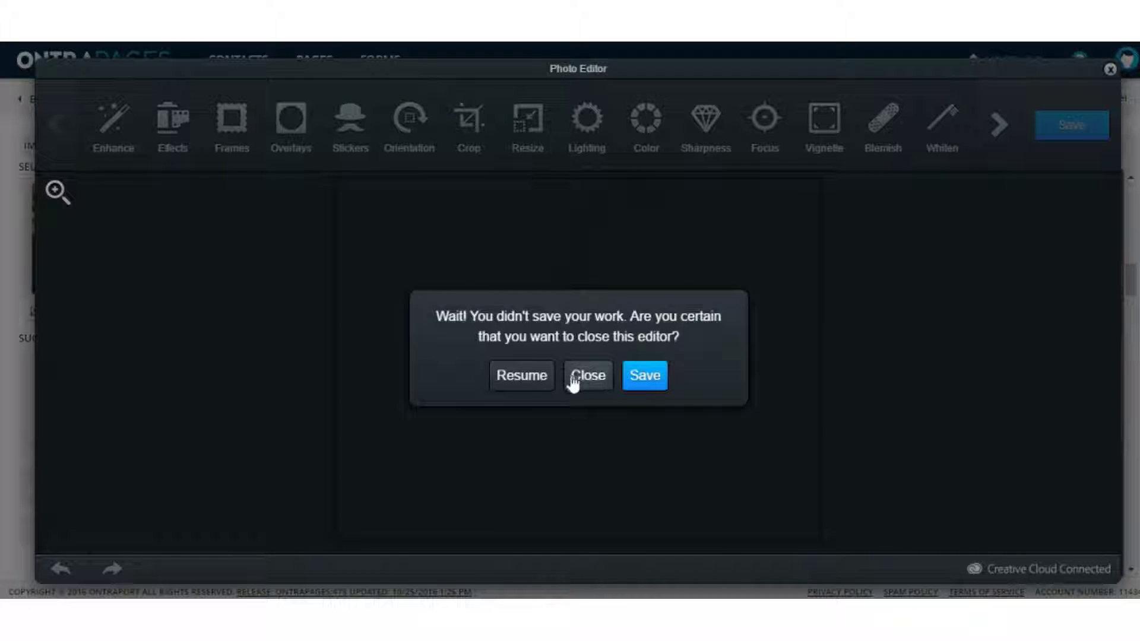
- Close the editor without saving, then reopen the forest photo for editing
click(577, 380)
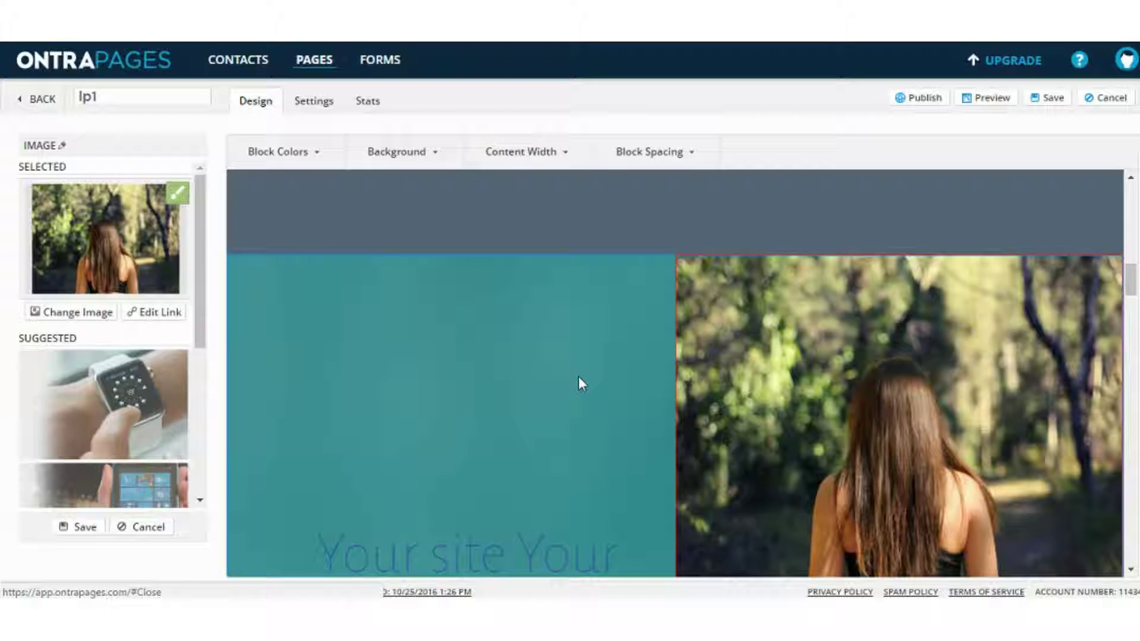
scroll(600, 318, down, 1)
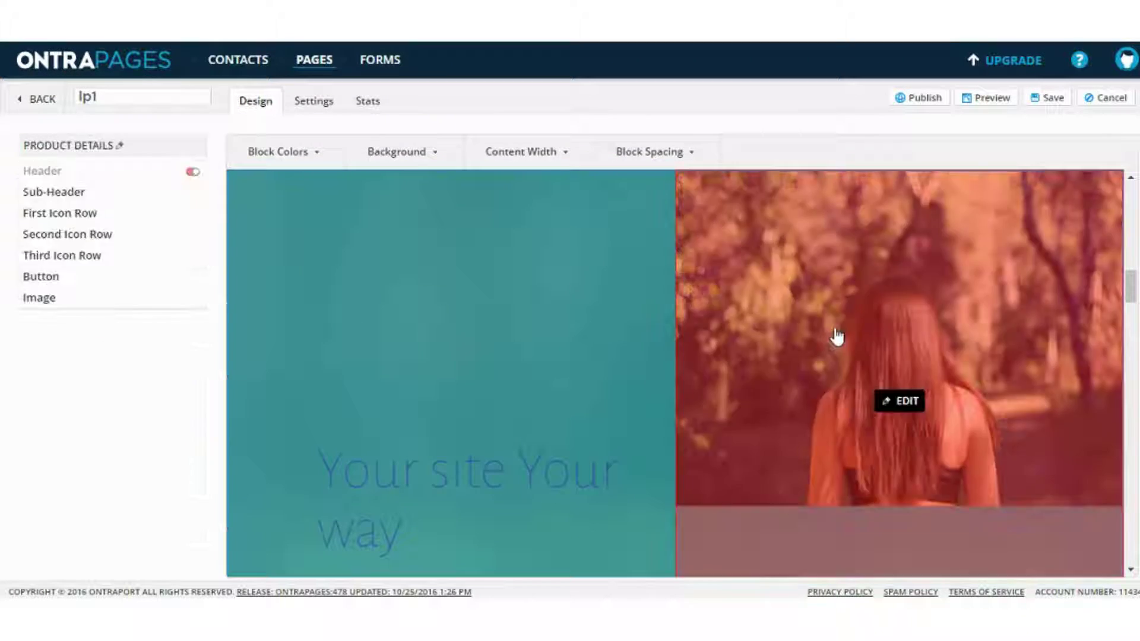
click(907, 402)
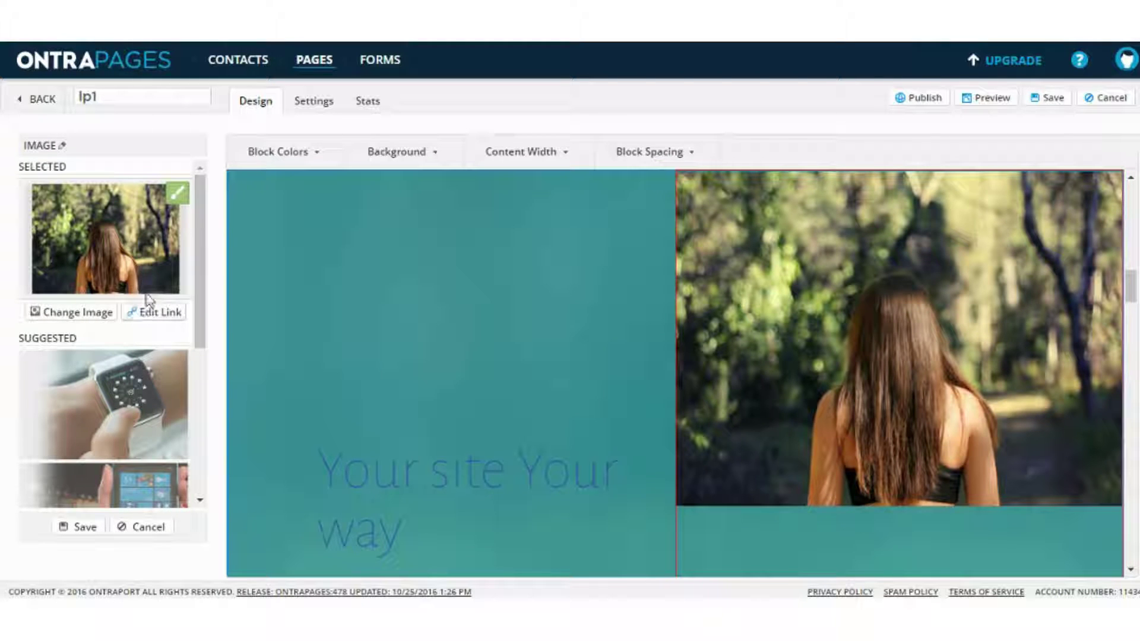
click(178, 196)
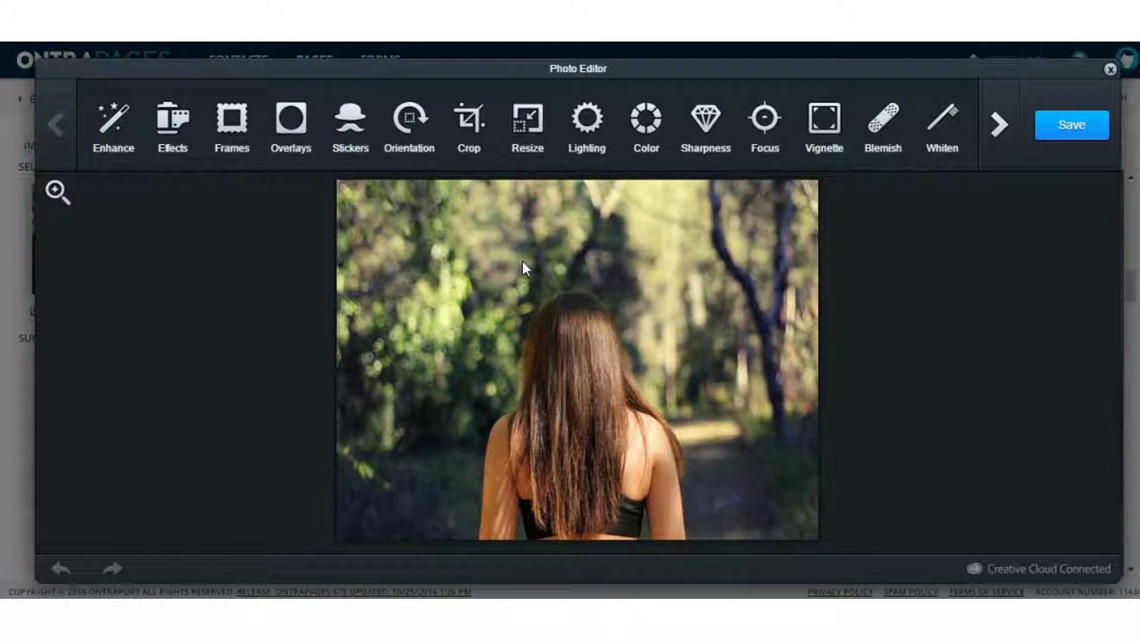
- Apply the Boom pink hexagon overlay, save the photo and close the Photo Editor
click(308, 114)
click(300, 141)
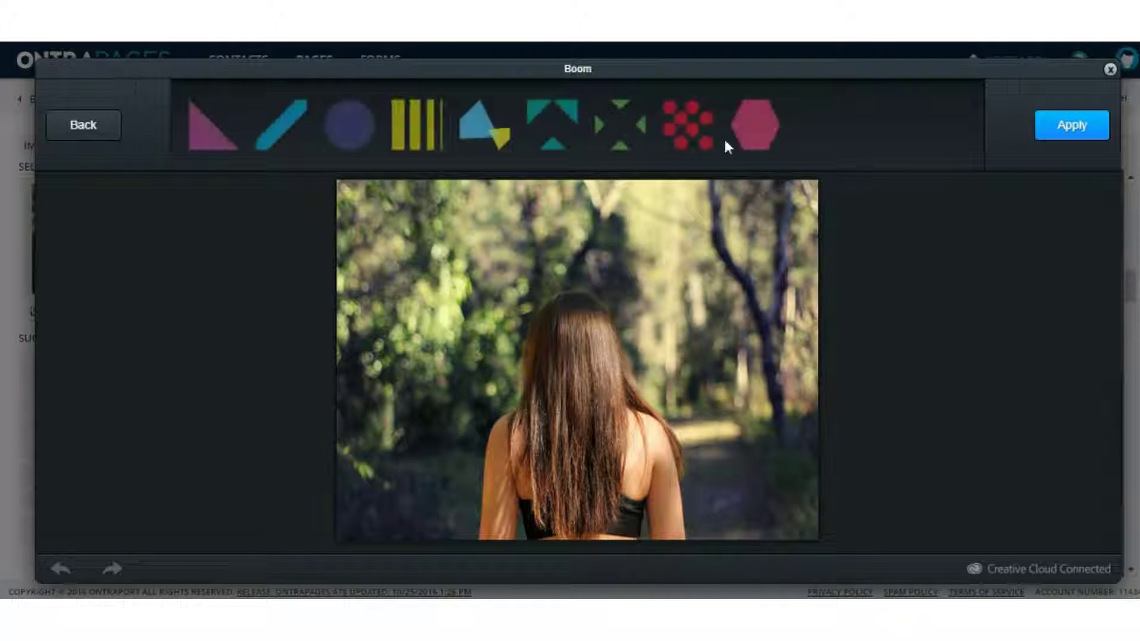
click(743, 139)
click(1047, 127)
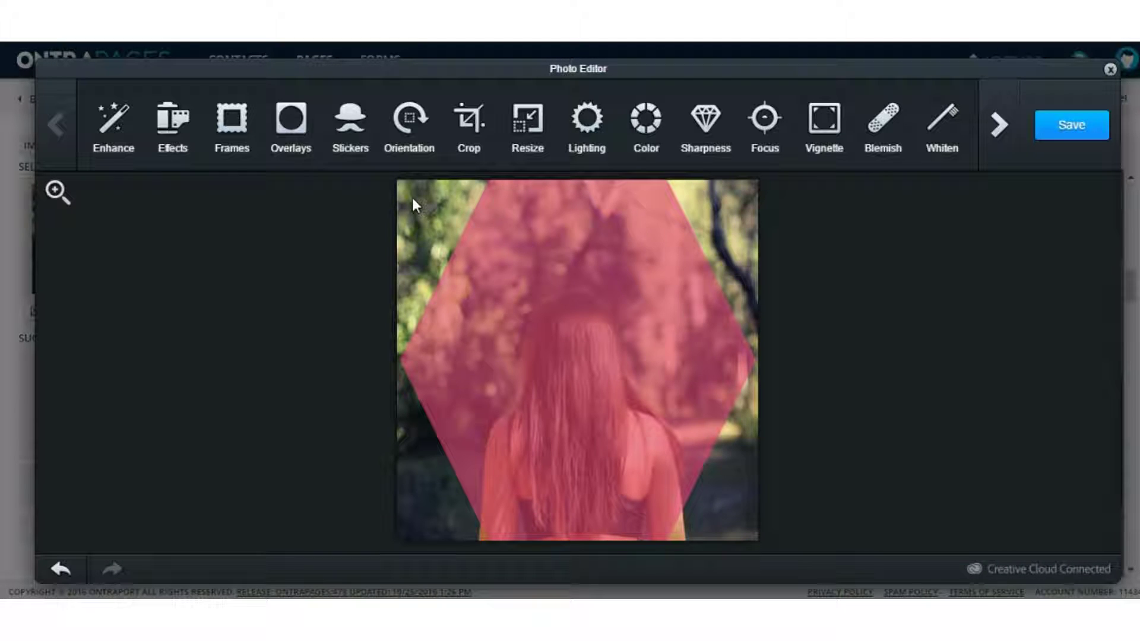
click(1095, 127)
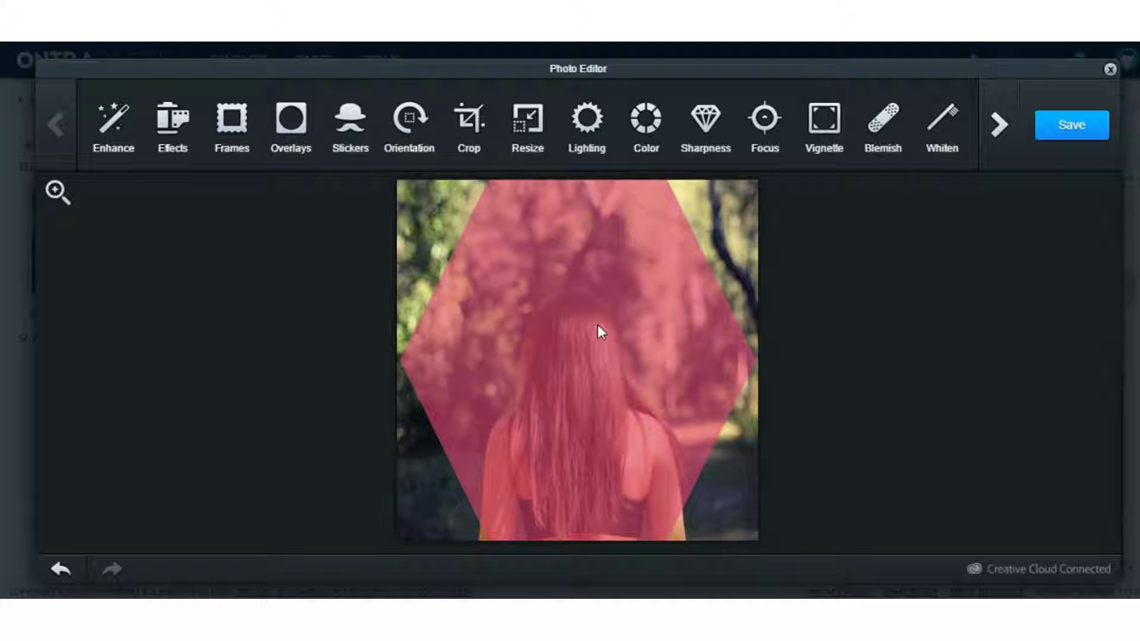
click(1091, 133)
click(1110, 70)
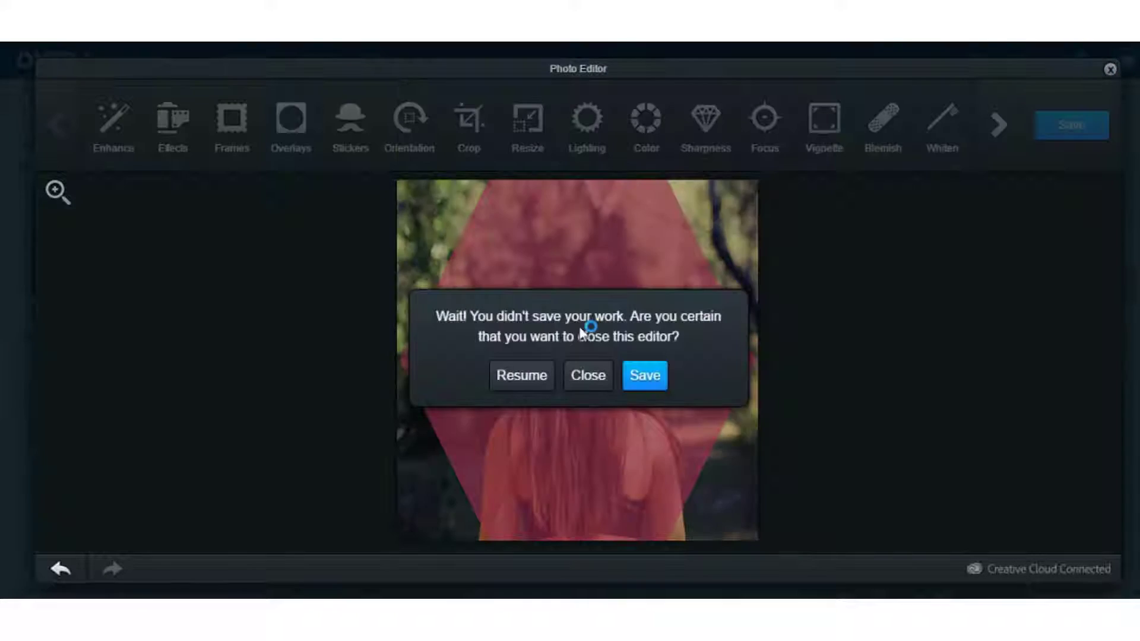
click(600, 374)
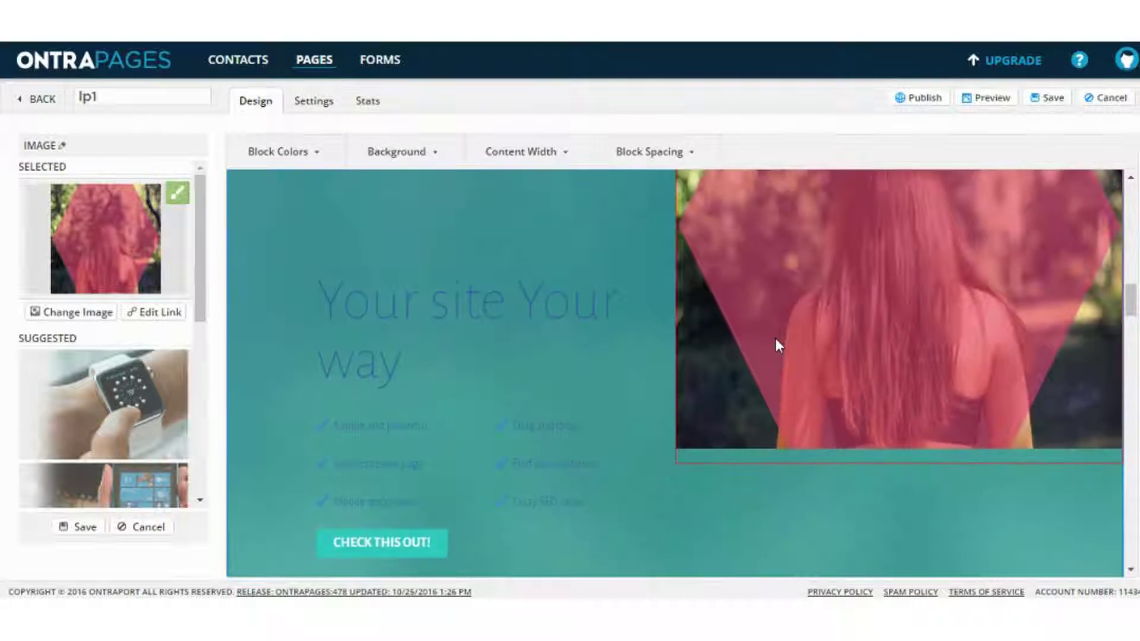
- Inspect lp1's product details block and product image by selecting each and scrolling around them
click(708, 453)
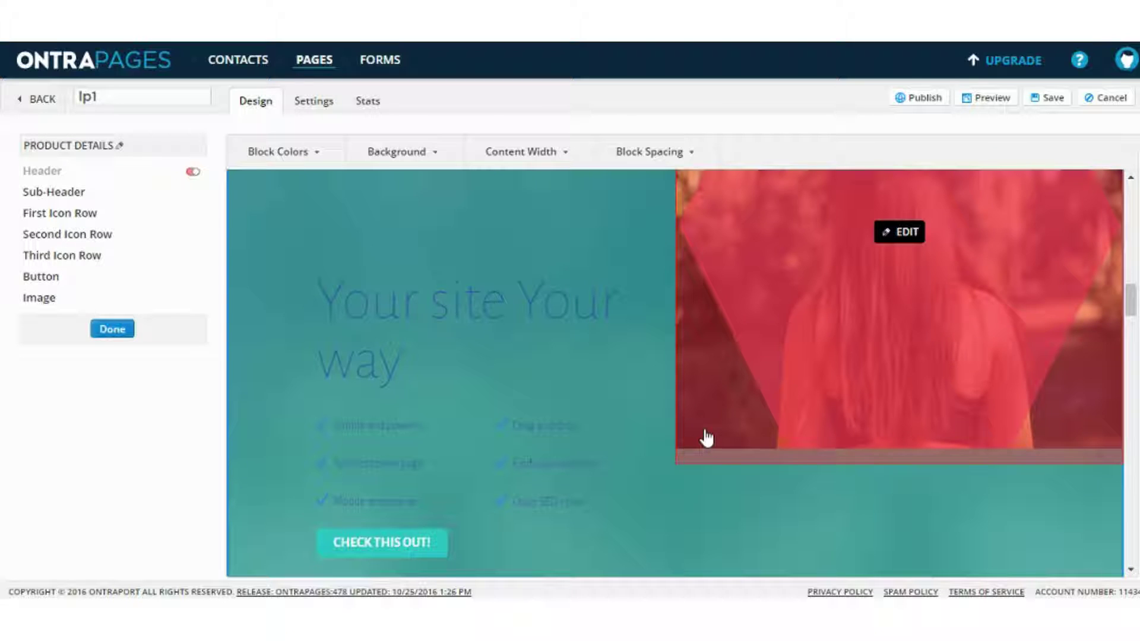
scroll(706, 438, up, 4)
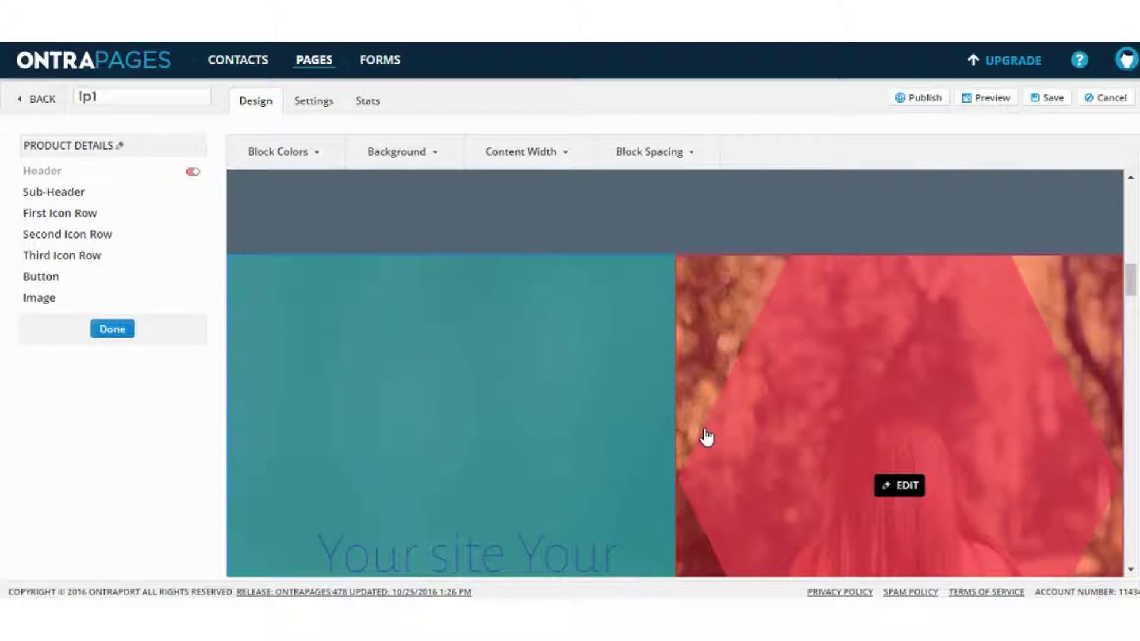
scroll(816, 399, down, 4)
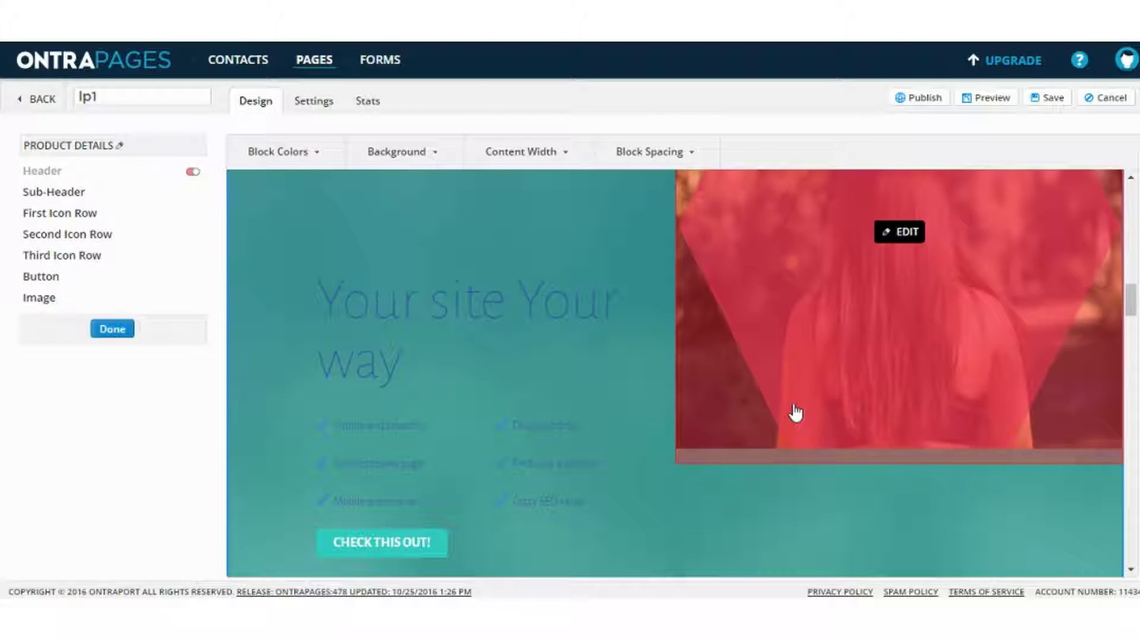
click(796, 409)
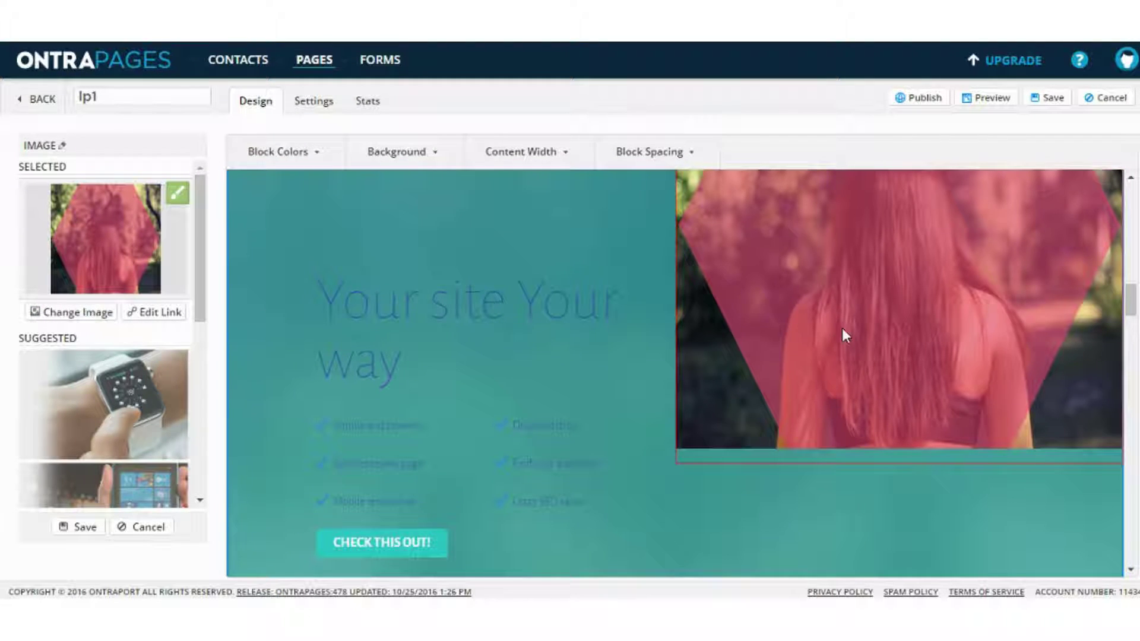
scroll(854, 335, up, 3)
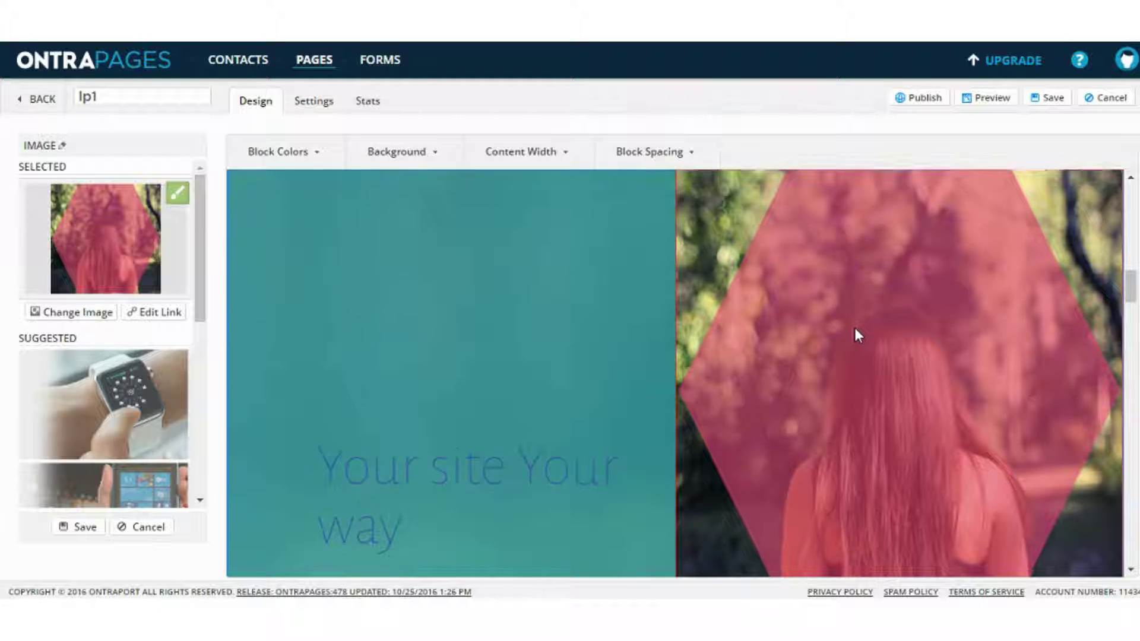
scroll(858, 325, down, 5)
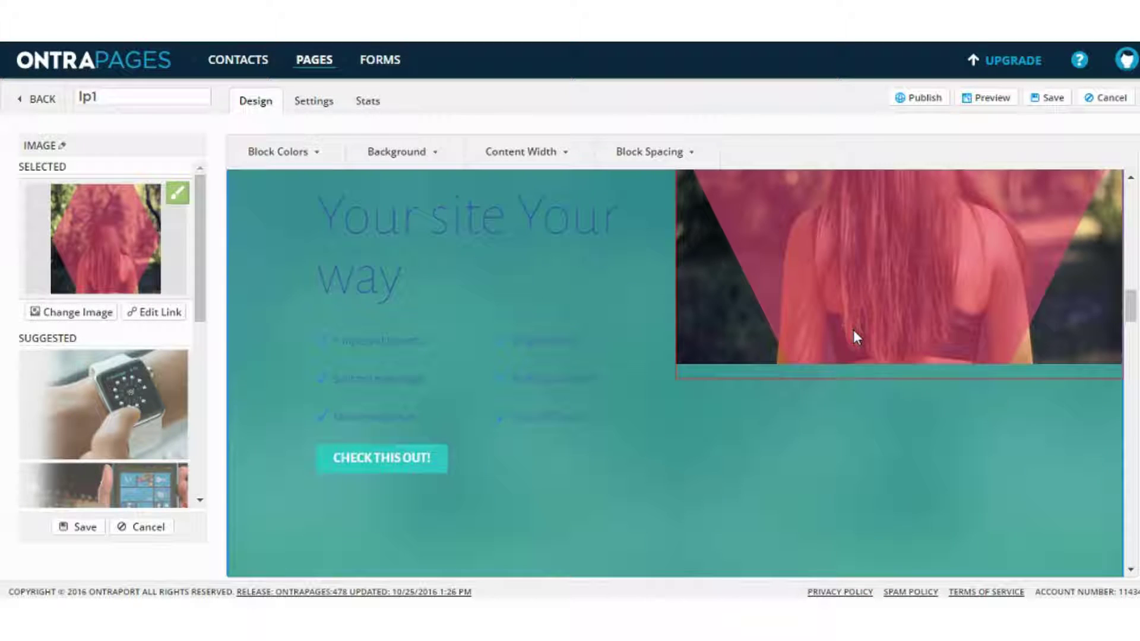
scroll(853, 329, down, 3)
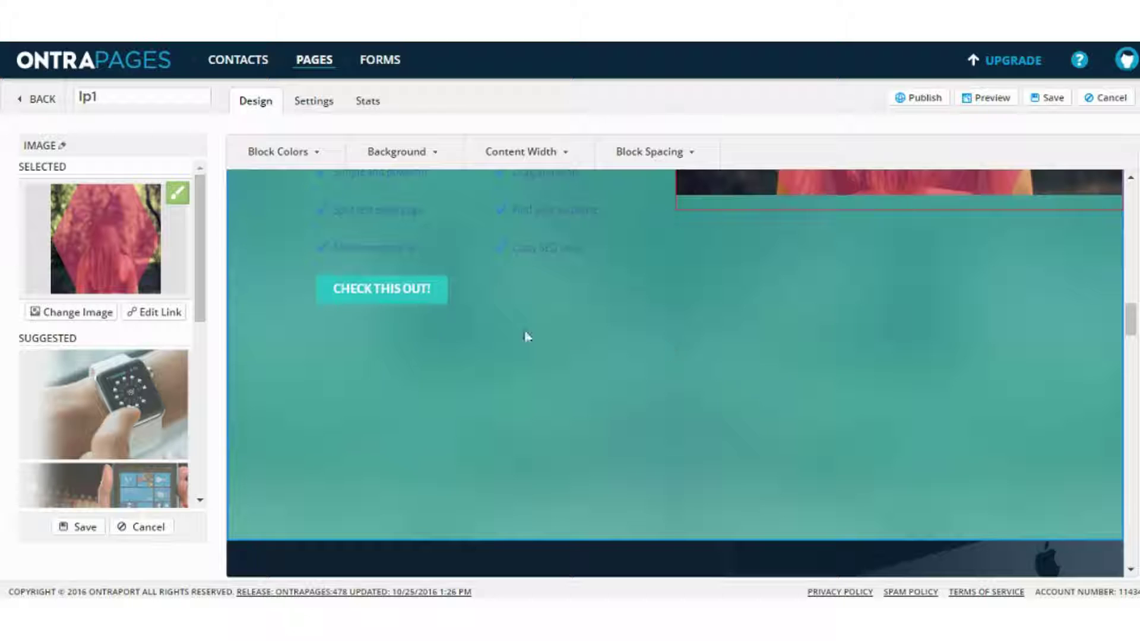
- Reselect the product details block and scroll through the rest of the lp1 page preview
click(406, 303)
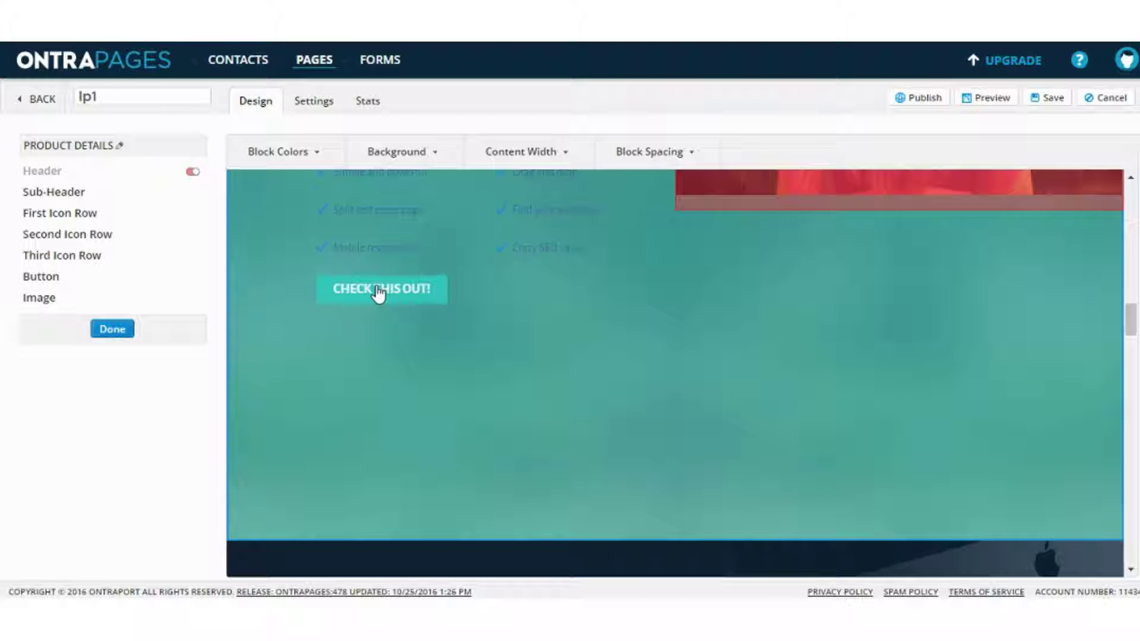
scroll(490, 333, up, 4)
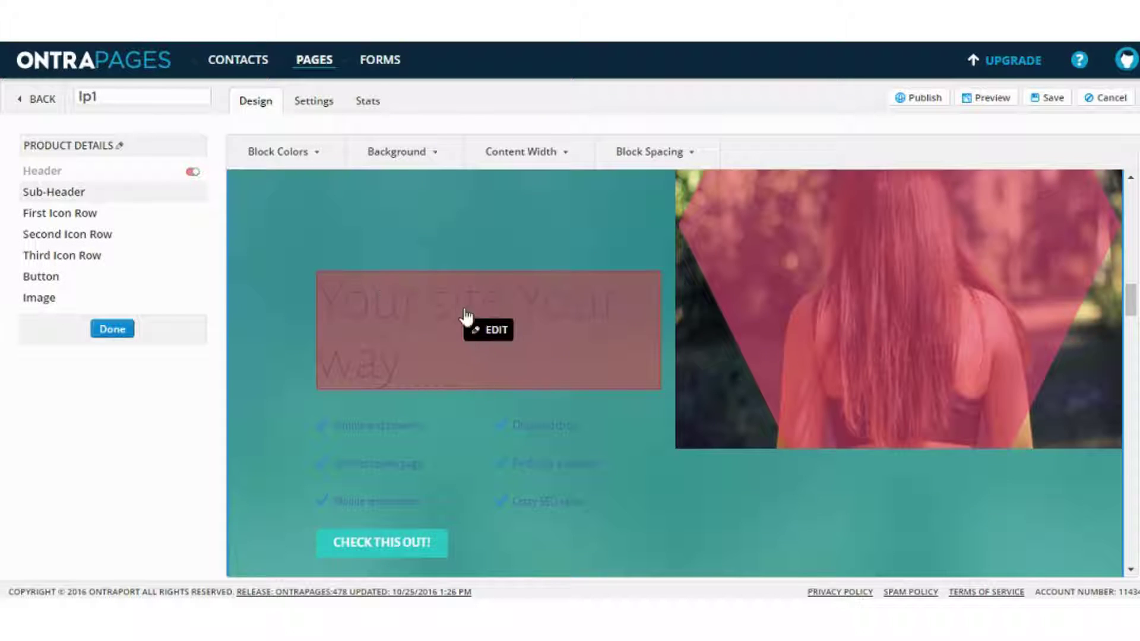
scroll(483, 363, down, 3)
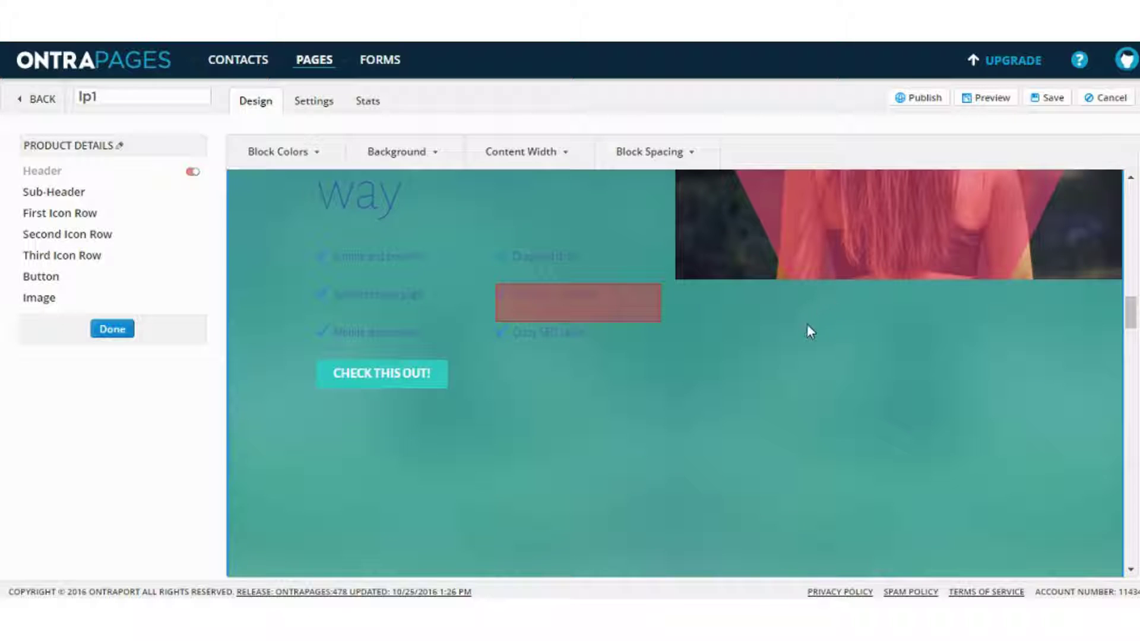
scroll(807, 323, down, 10)
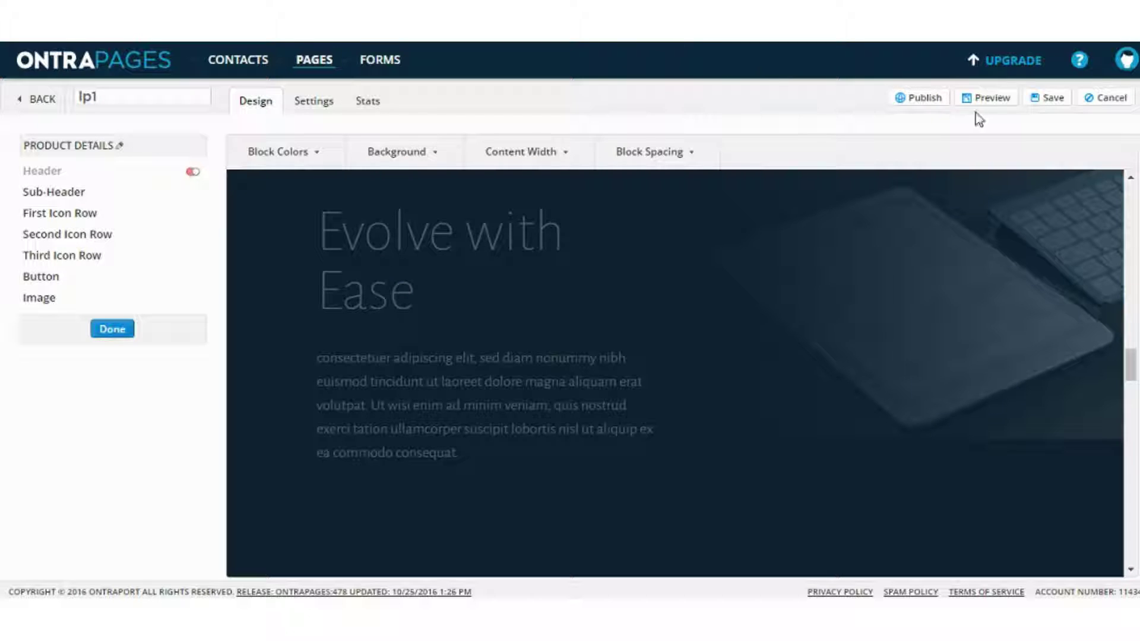
scroll(939, 223, down, 2)
scroll(938, 196, down, 5)
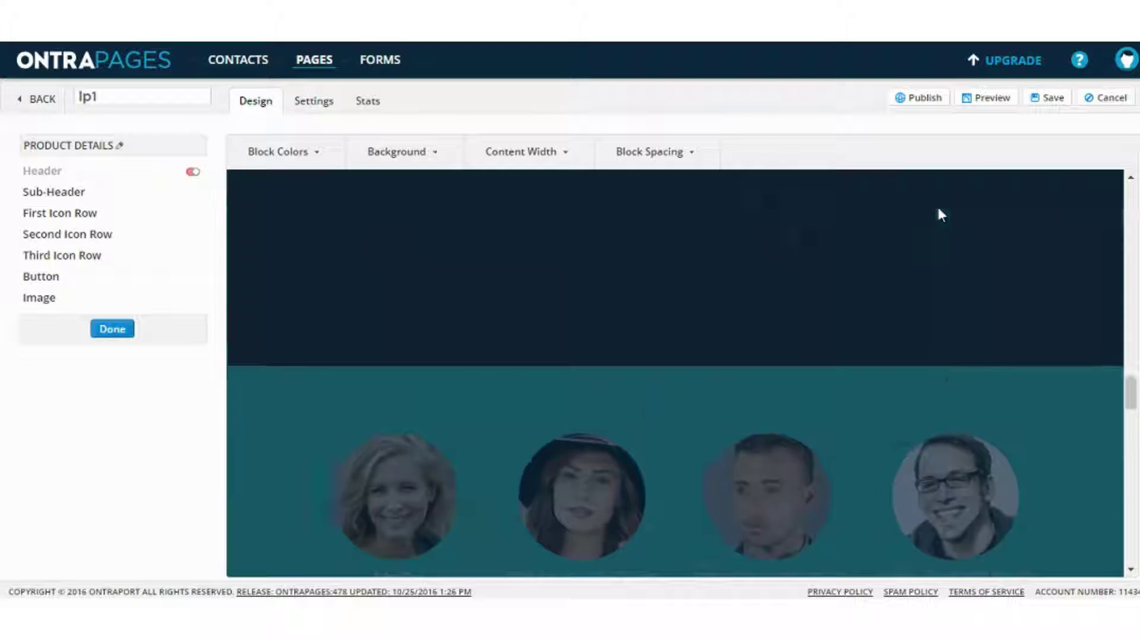
scroll(935, 187, up, 8)
- Start publishing lp1, then cancel the Publish dialog without choosing a domain
click(919, 98)
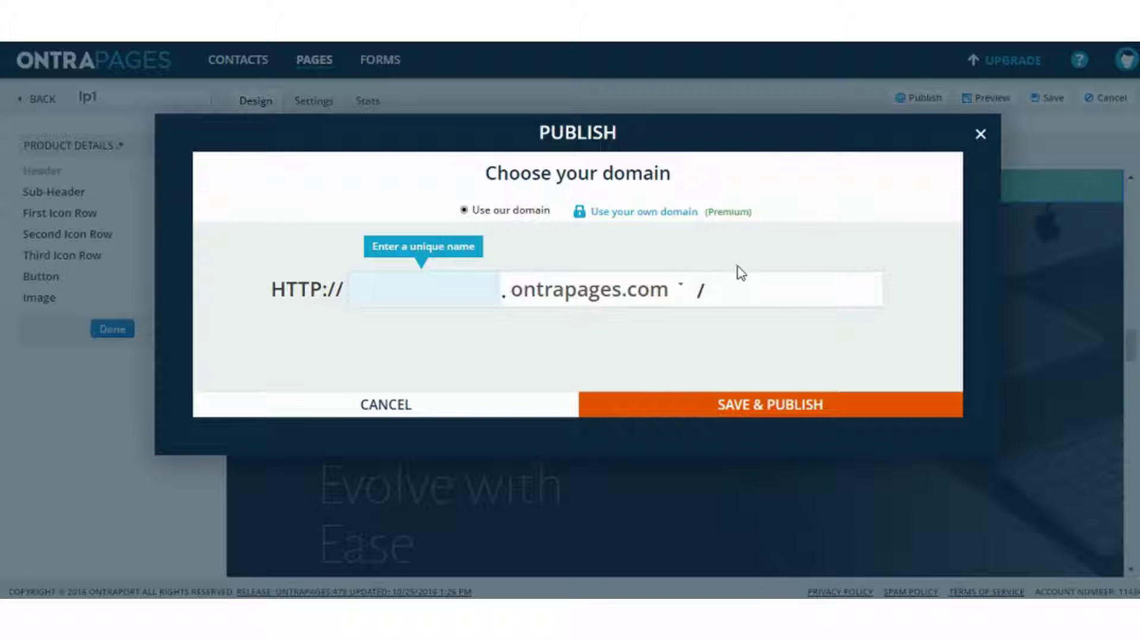
click(543, 409)
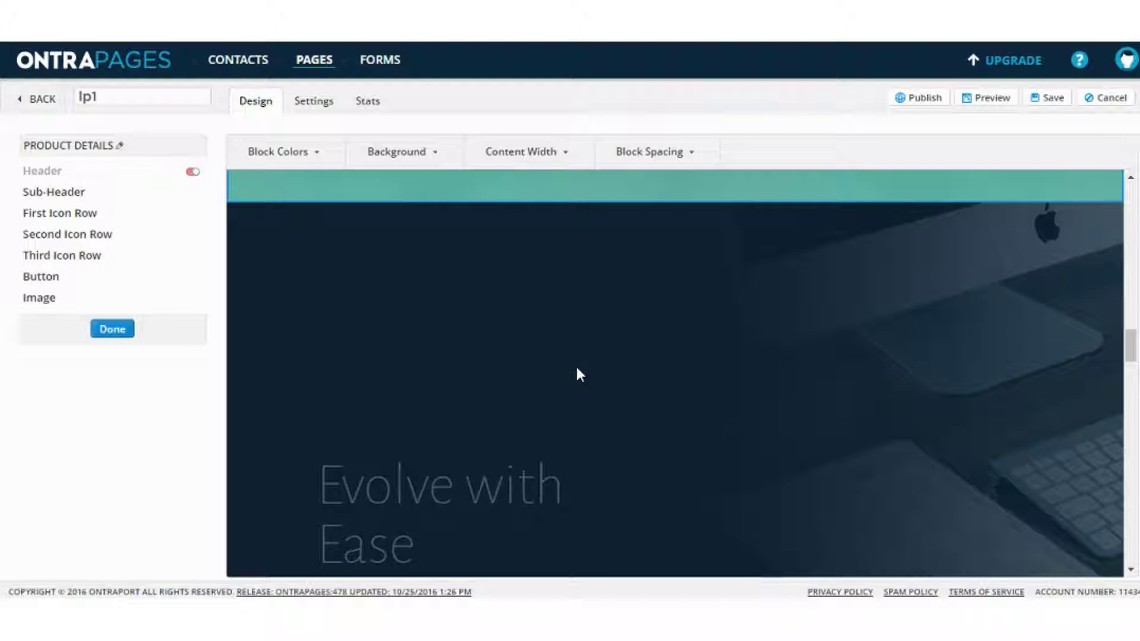
click(972, 59)
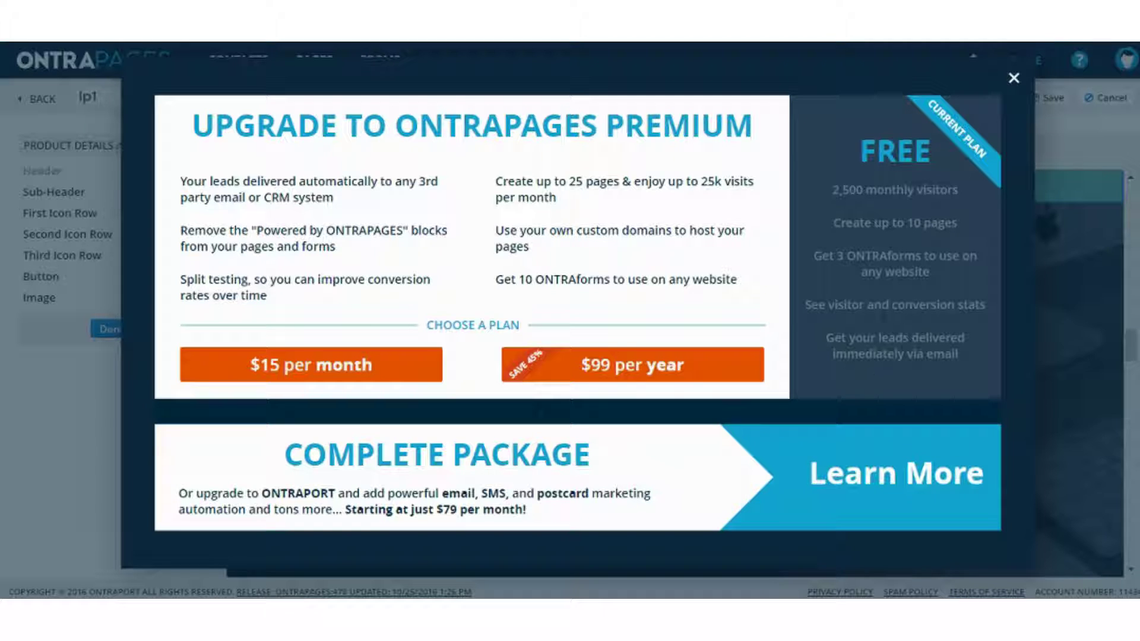
click(1013, 79)
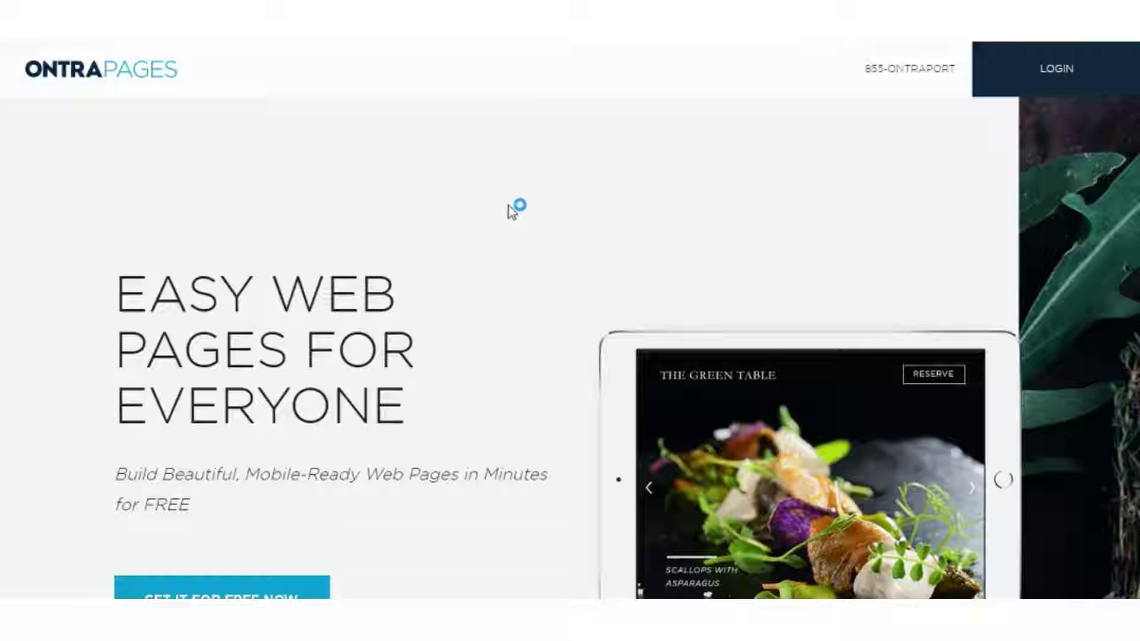
- Scroll down the 'Easy Web Pages for Everyone' page to the Build section on custom templates
scroll(514, 208, down, 9)
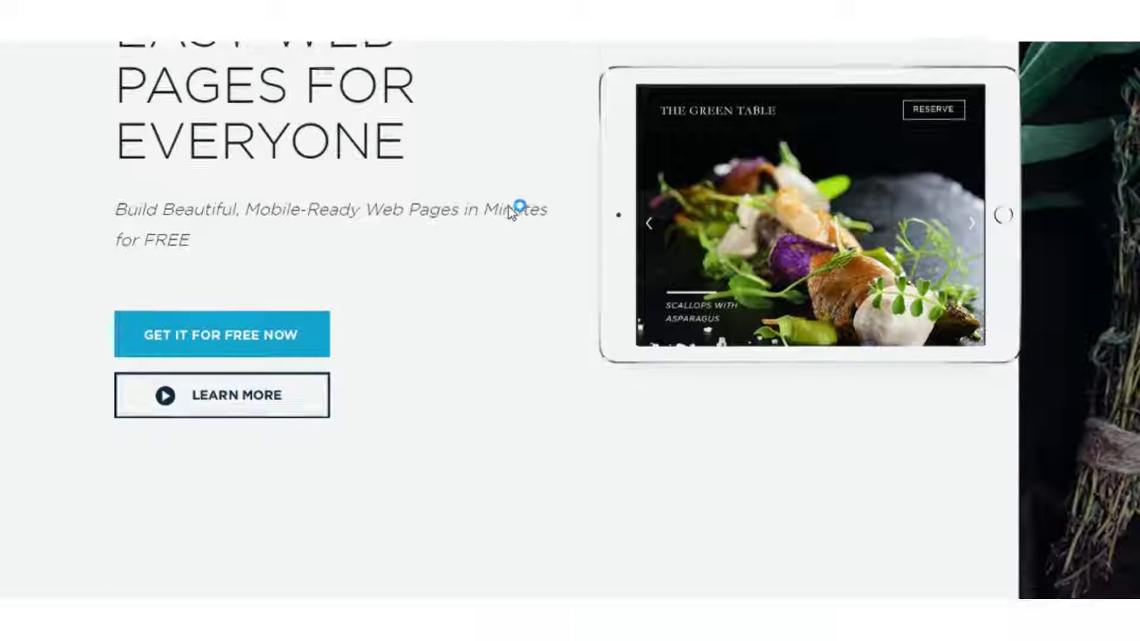
scroll(508, 207, down, 10)
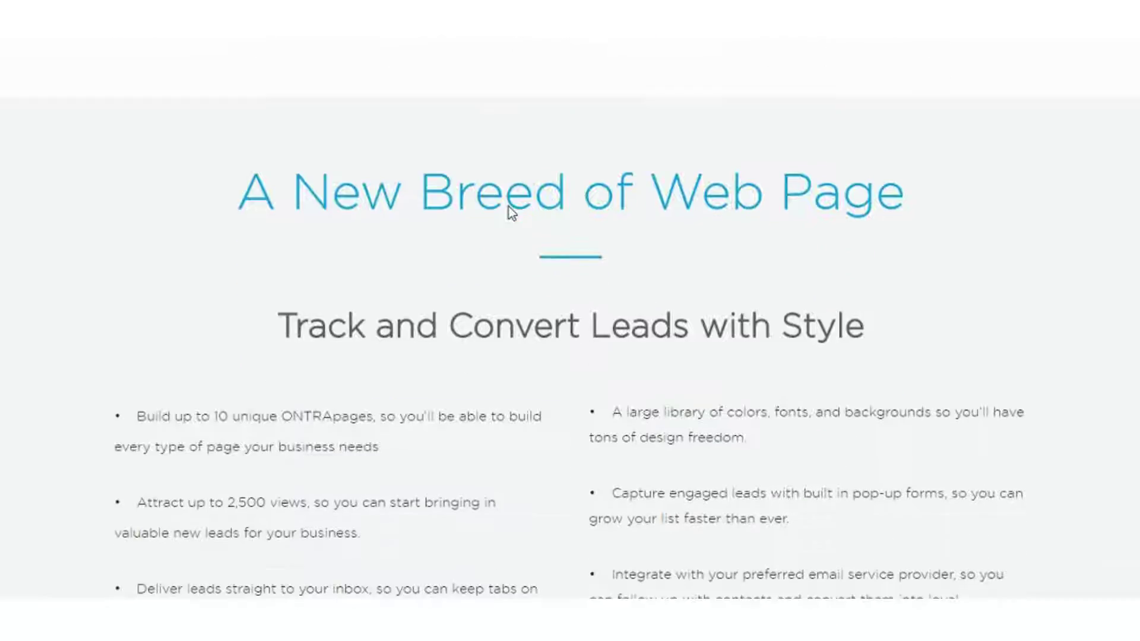
scroll(508, 208, down, 15)
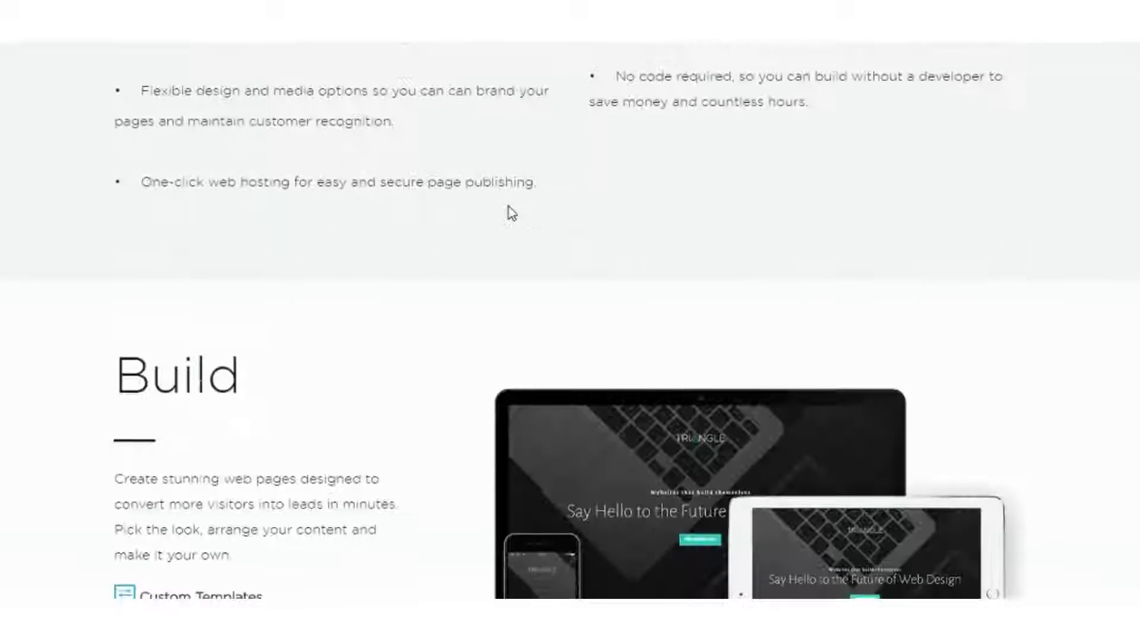
scroll(509, 213, down, 2)
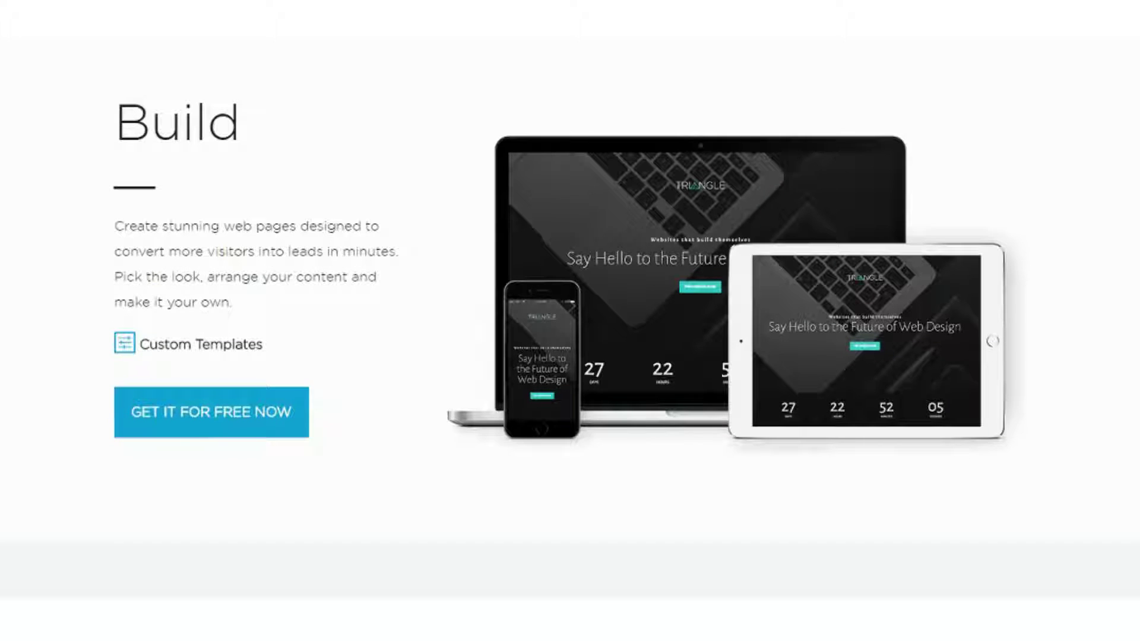